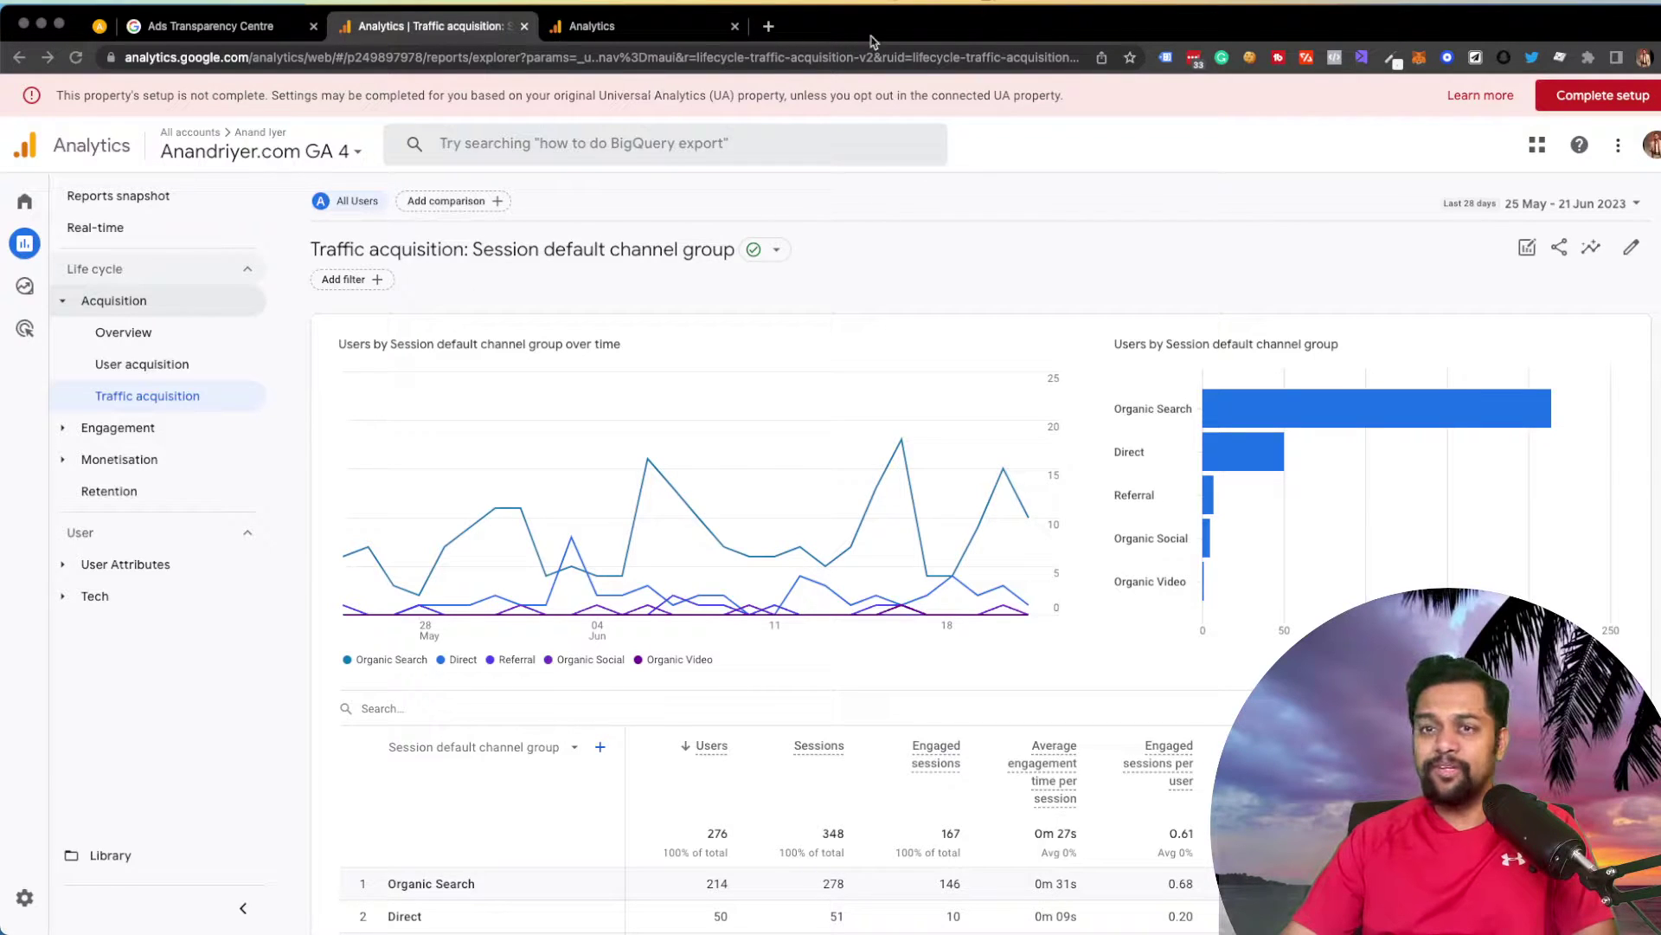
Step: Expand Engagement in the Reports navigation to list Overview, Events, Conversions, Pages and screens and Landing page
click(900, 35)
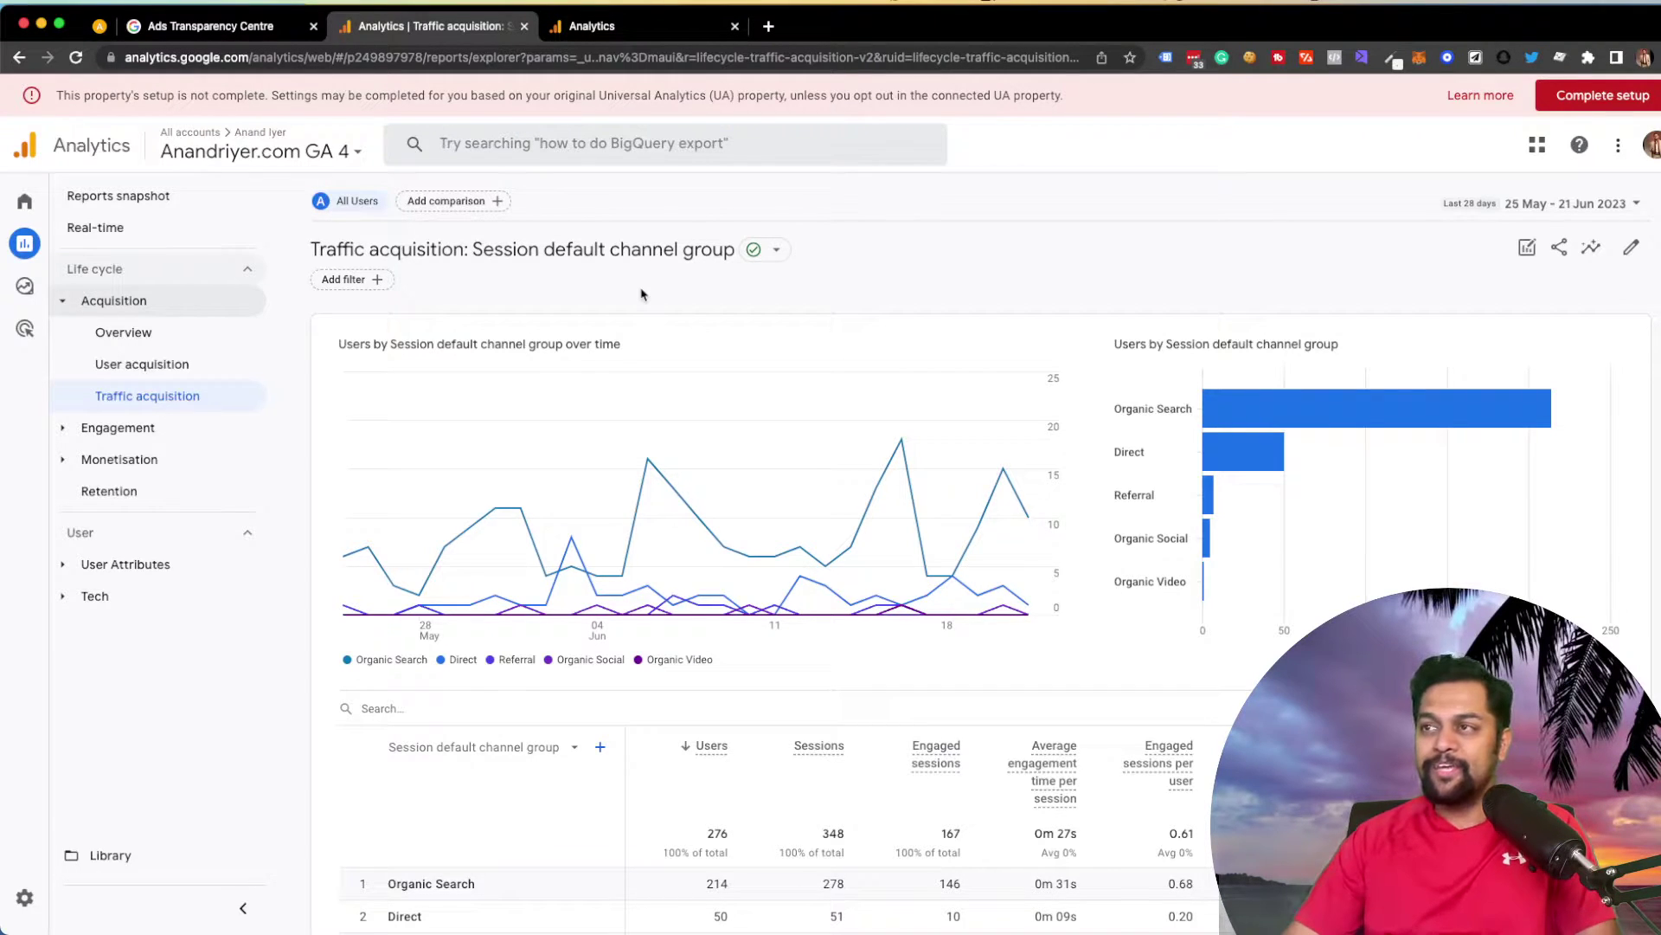
click(151, 430)
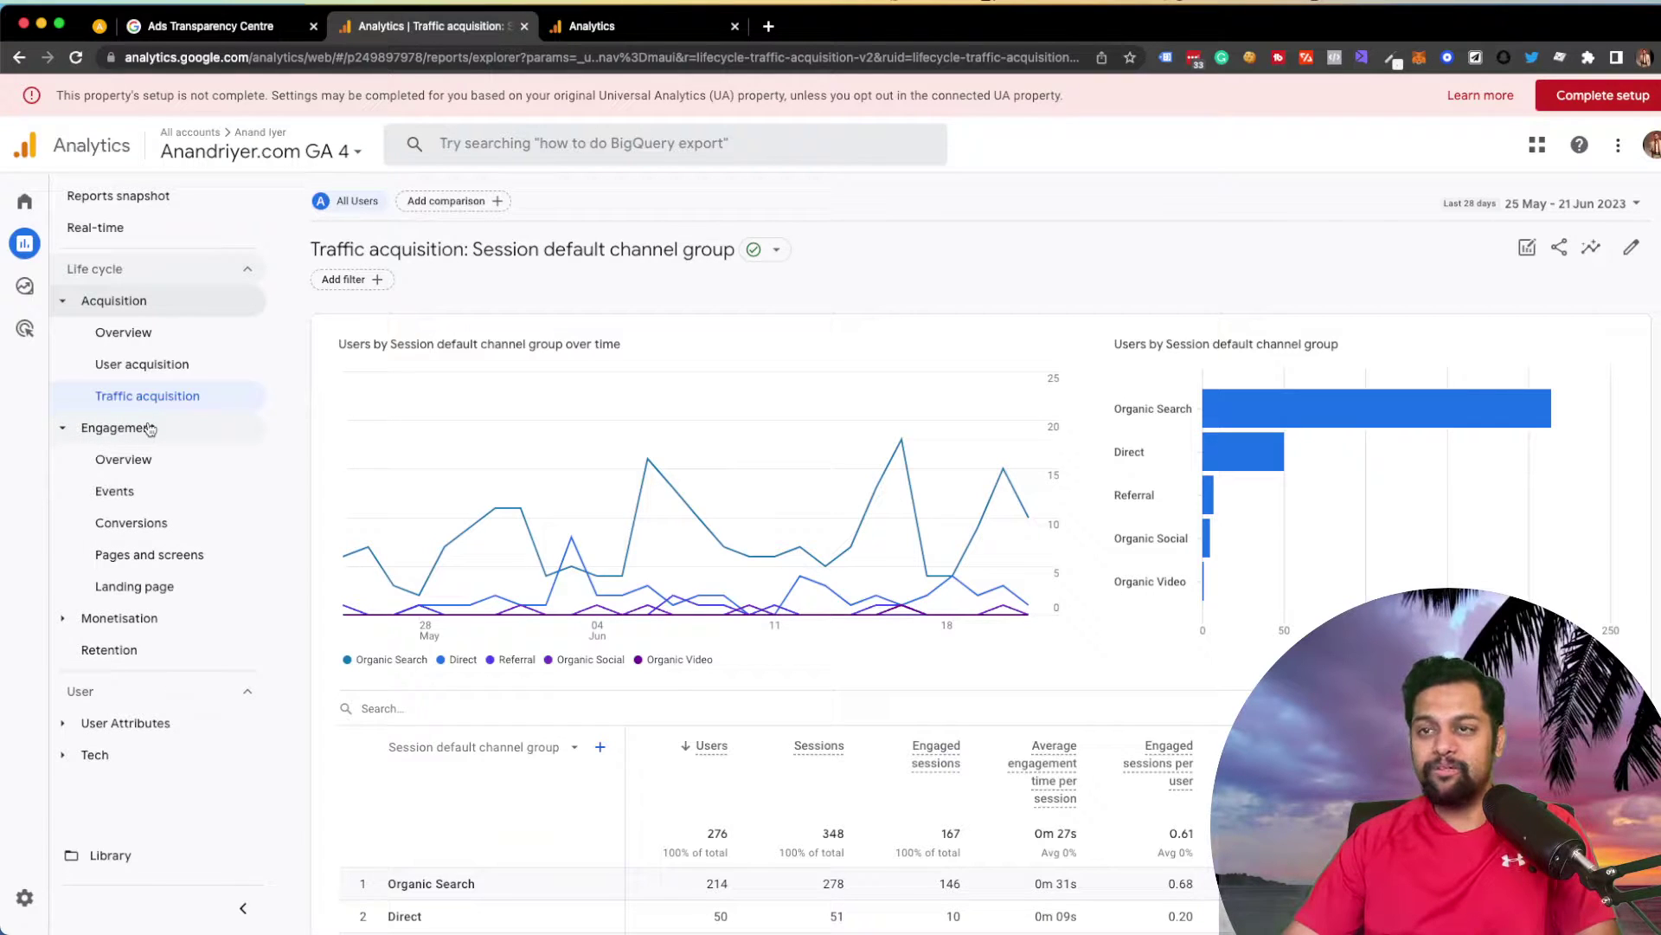
mouse_move(23, 251)
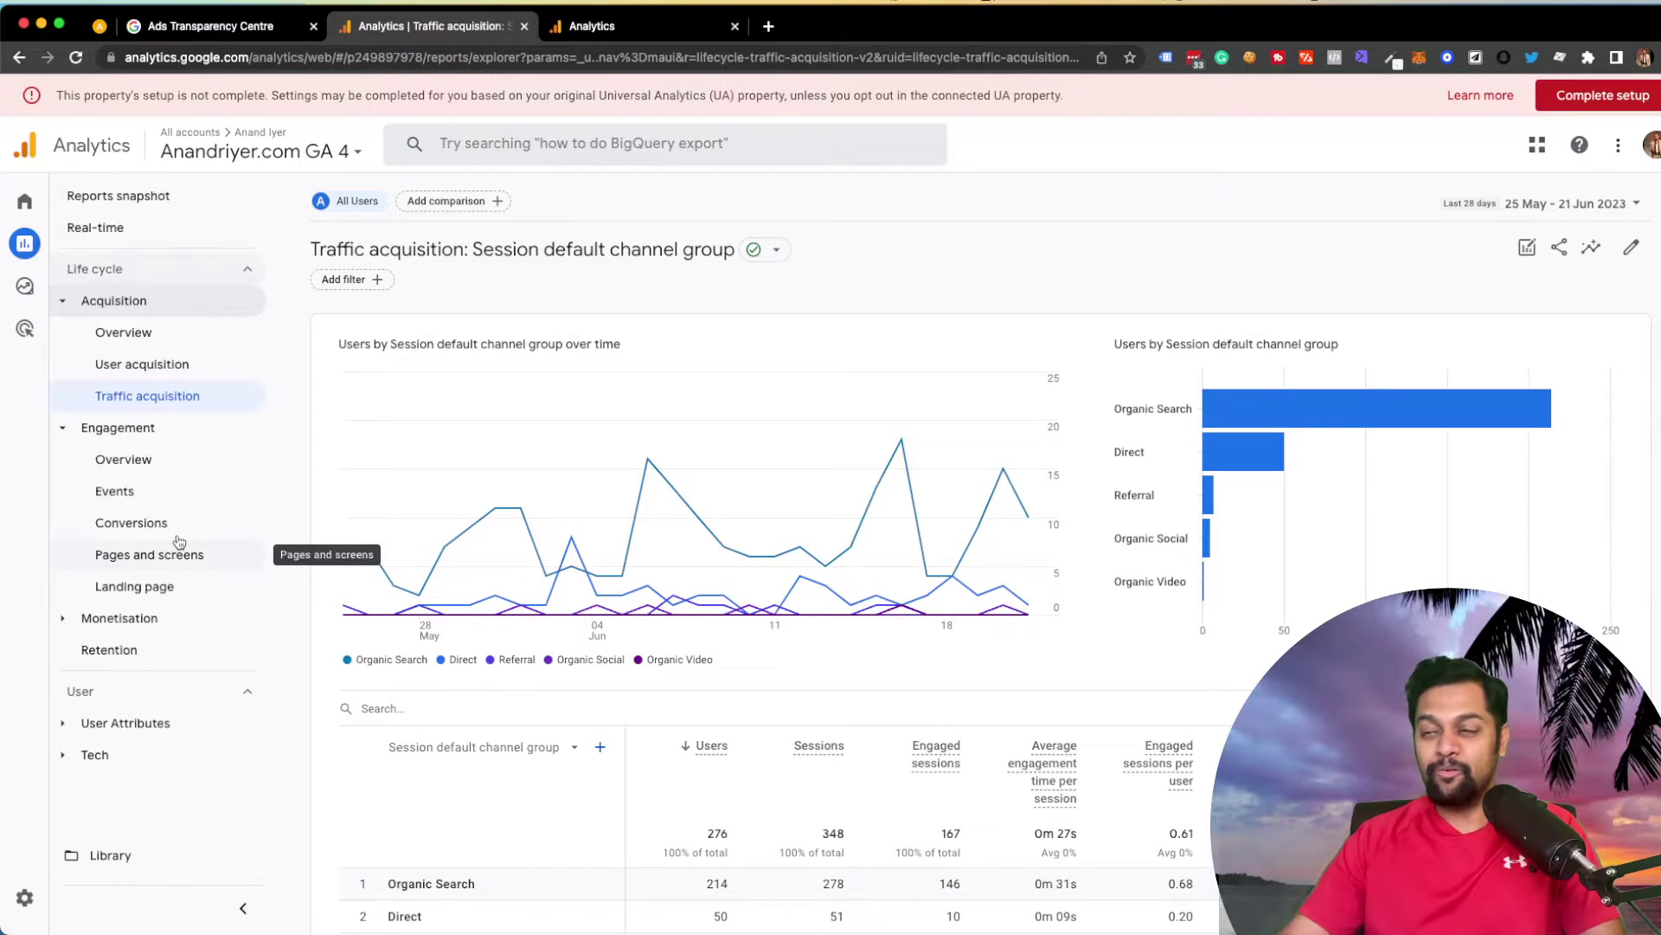
Step: In Pages and screens, switch the table to Page title and back to Page path, then open Landing page
click(134, 563)
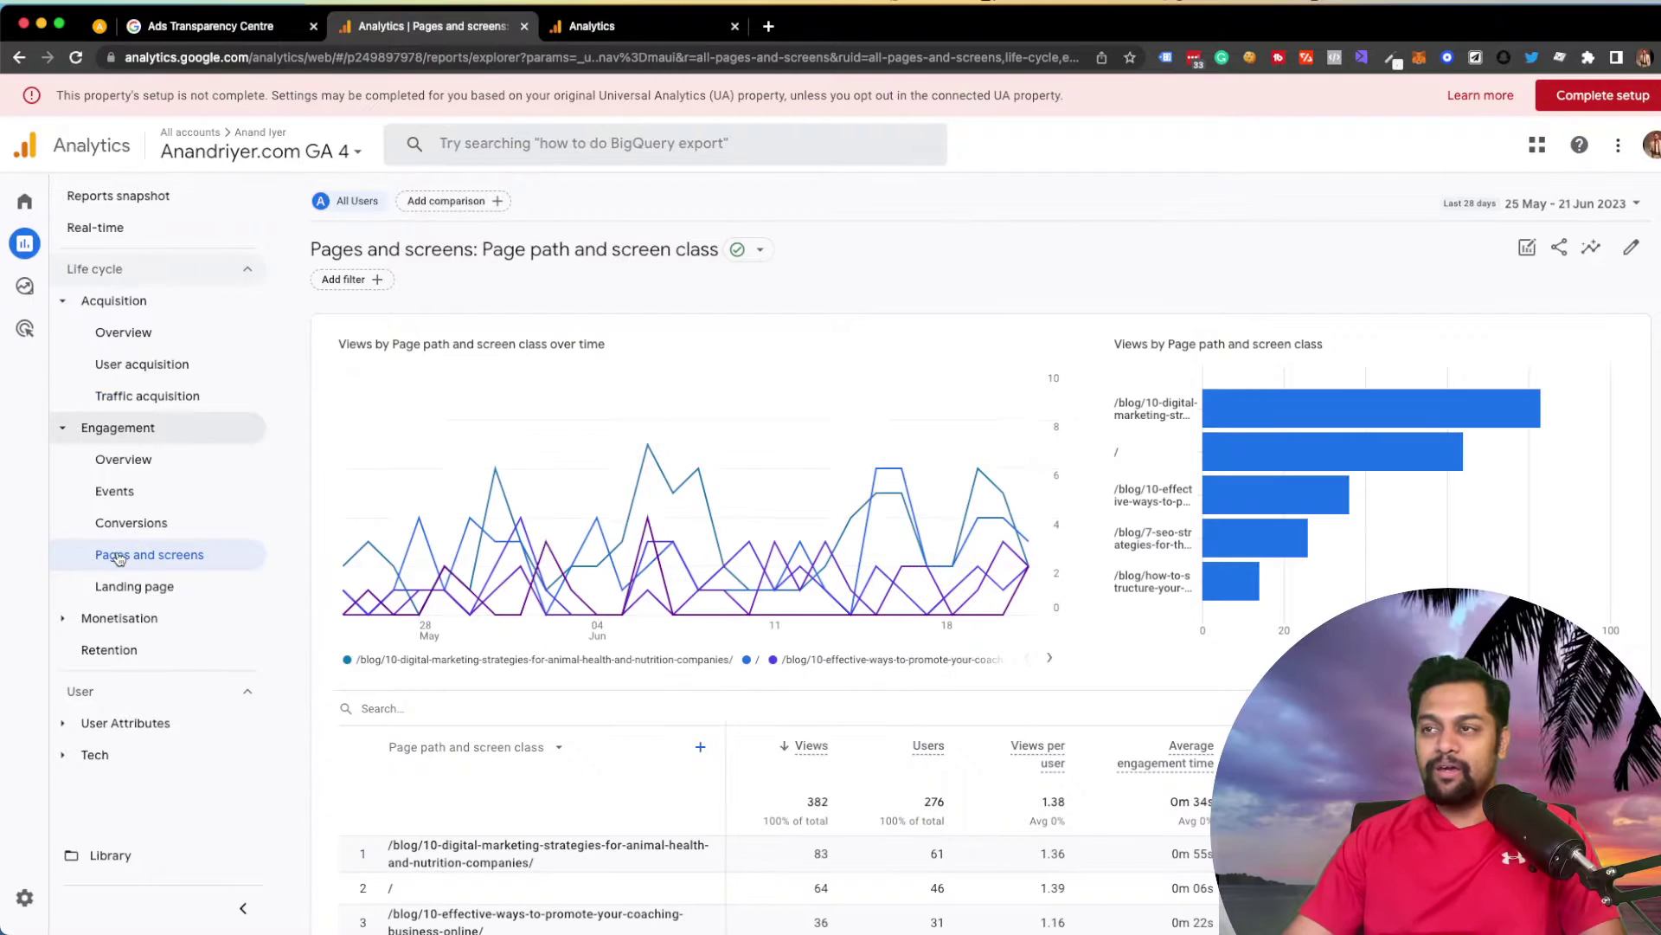
scroll(563, 623, down, 4)
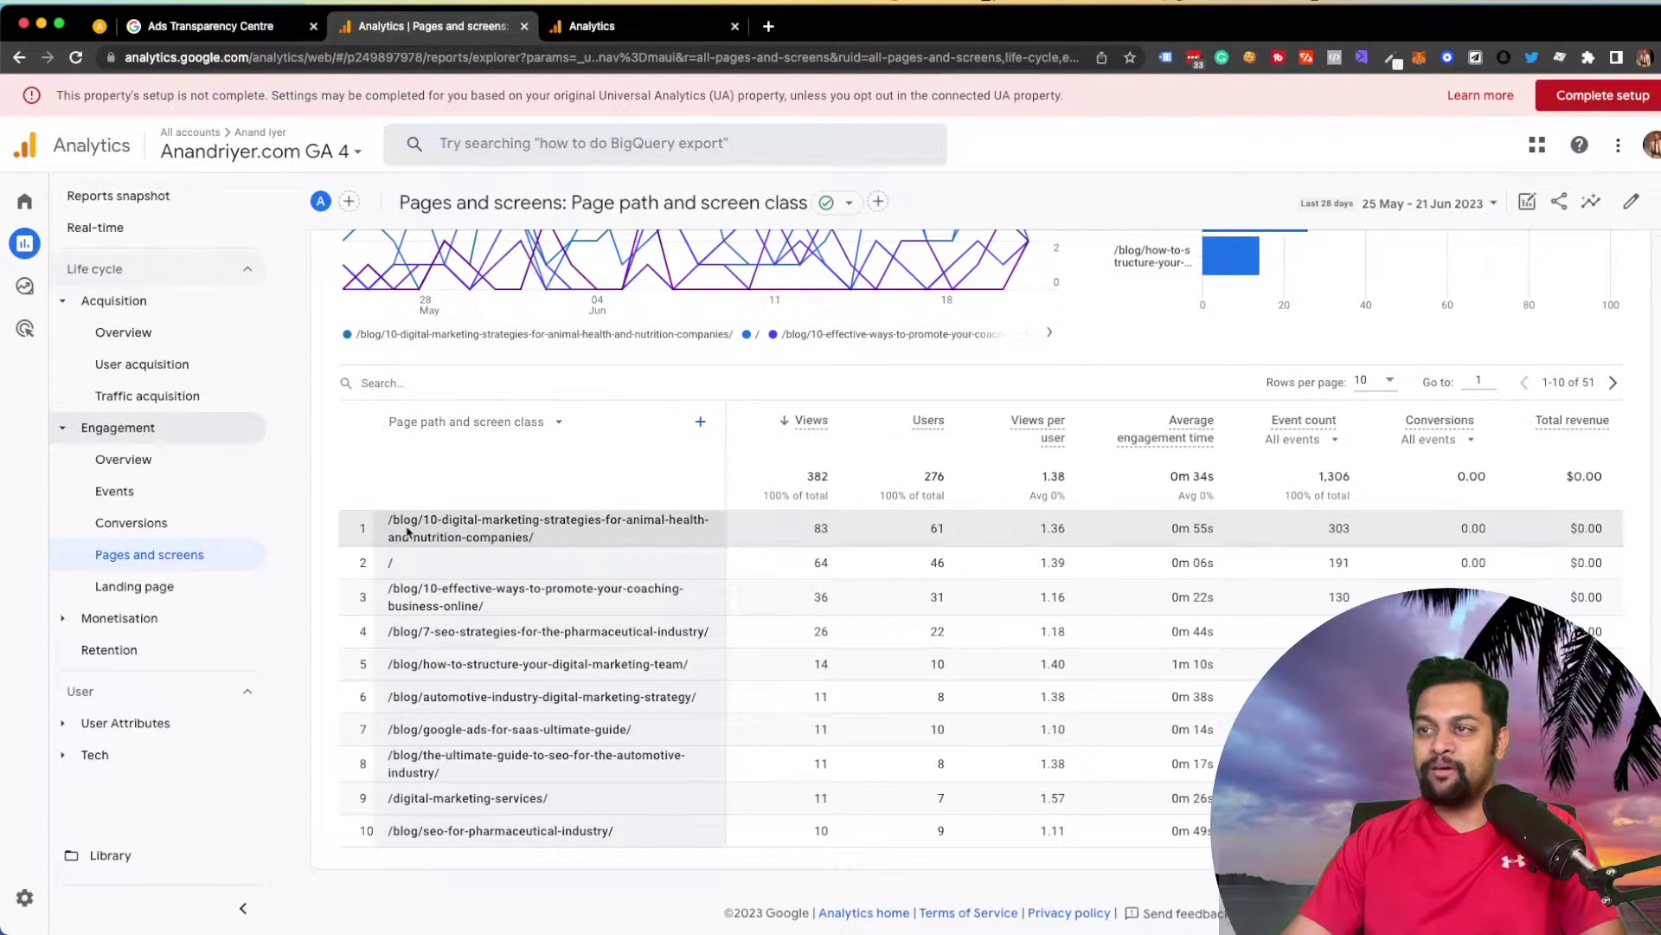
click(461, 423)
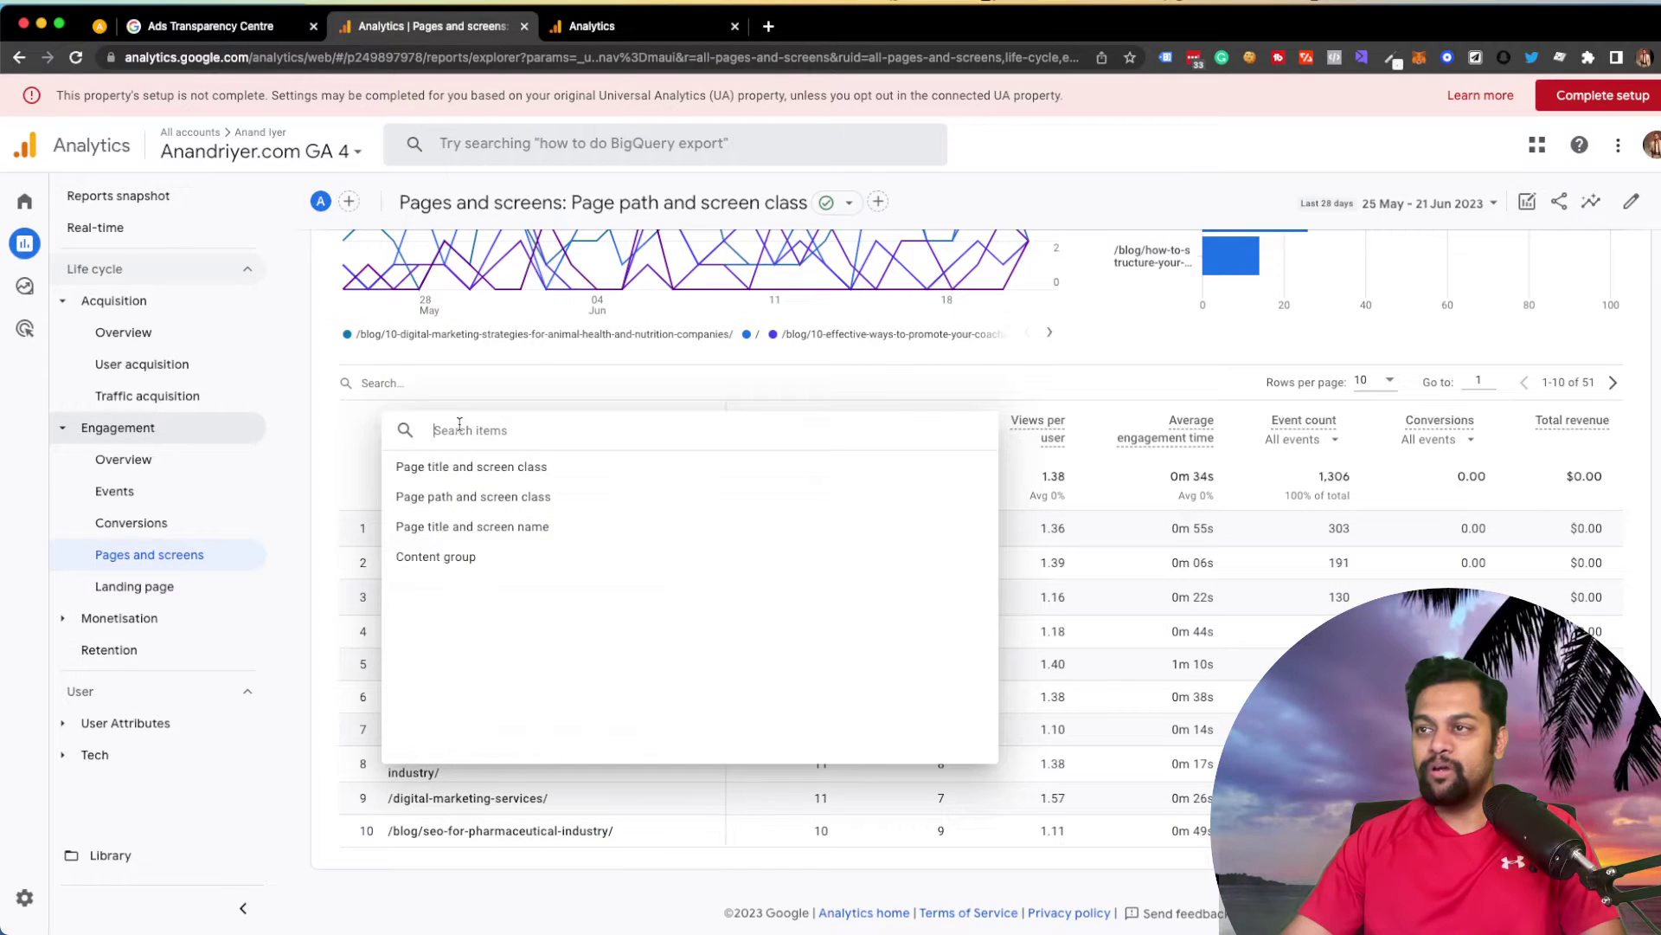
click(472, 467)
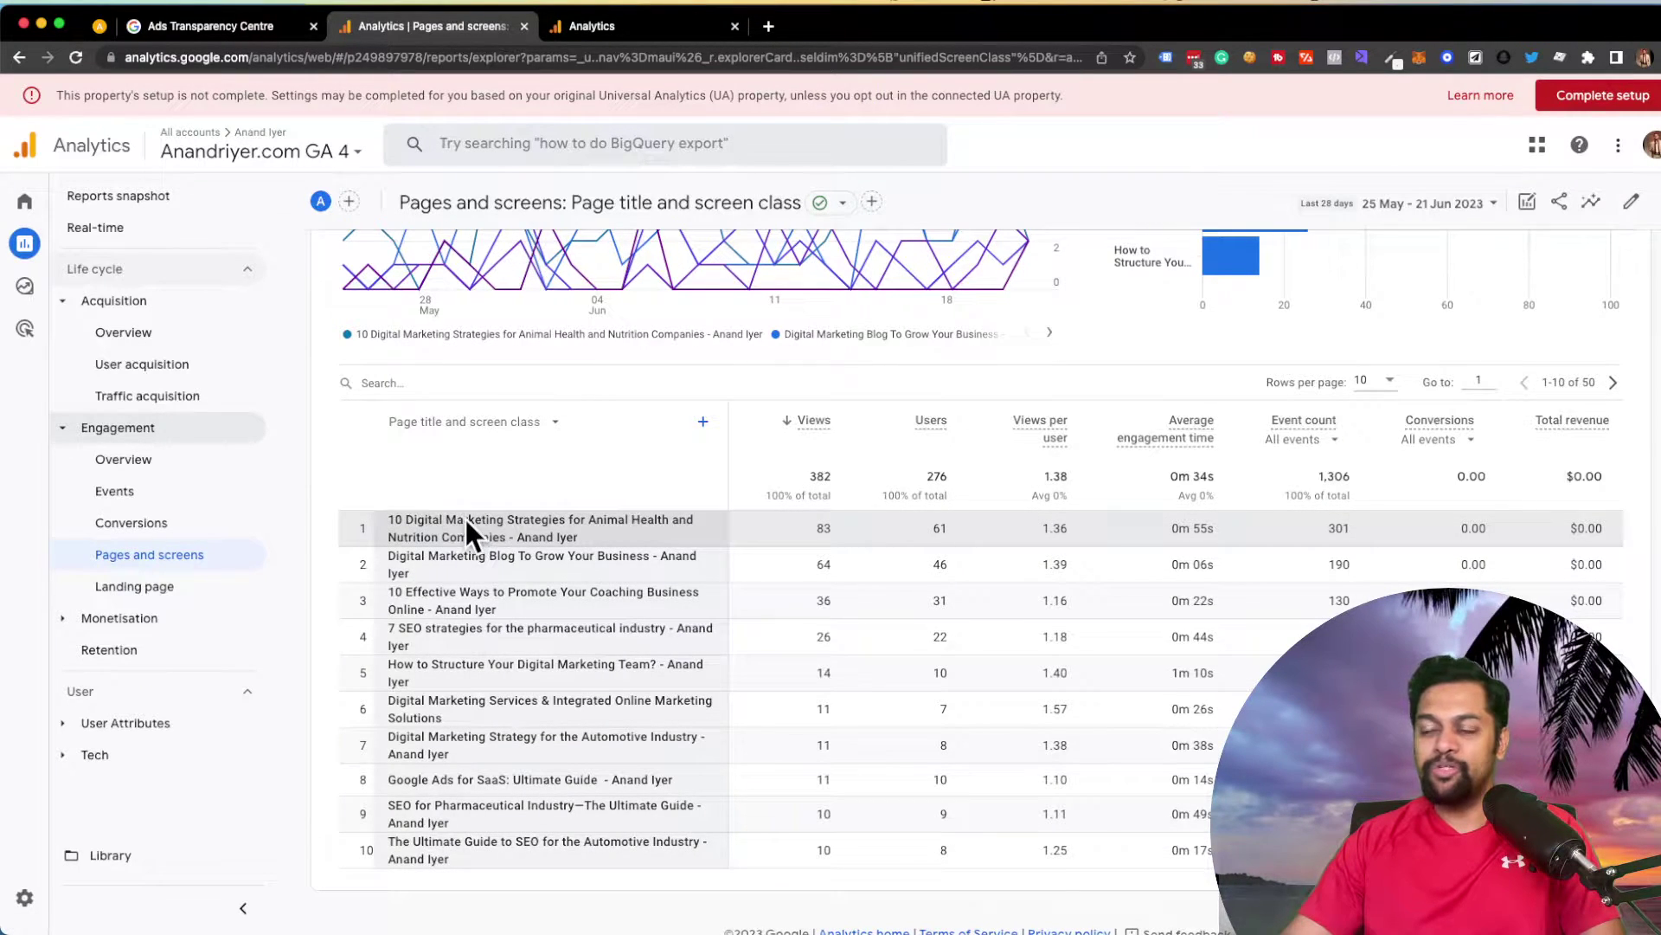
click(485, 422)
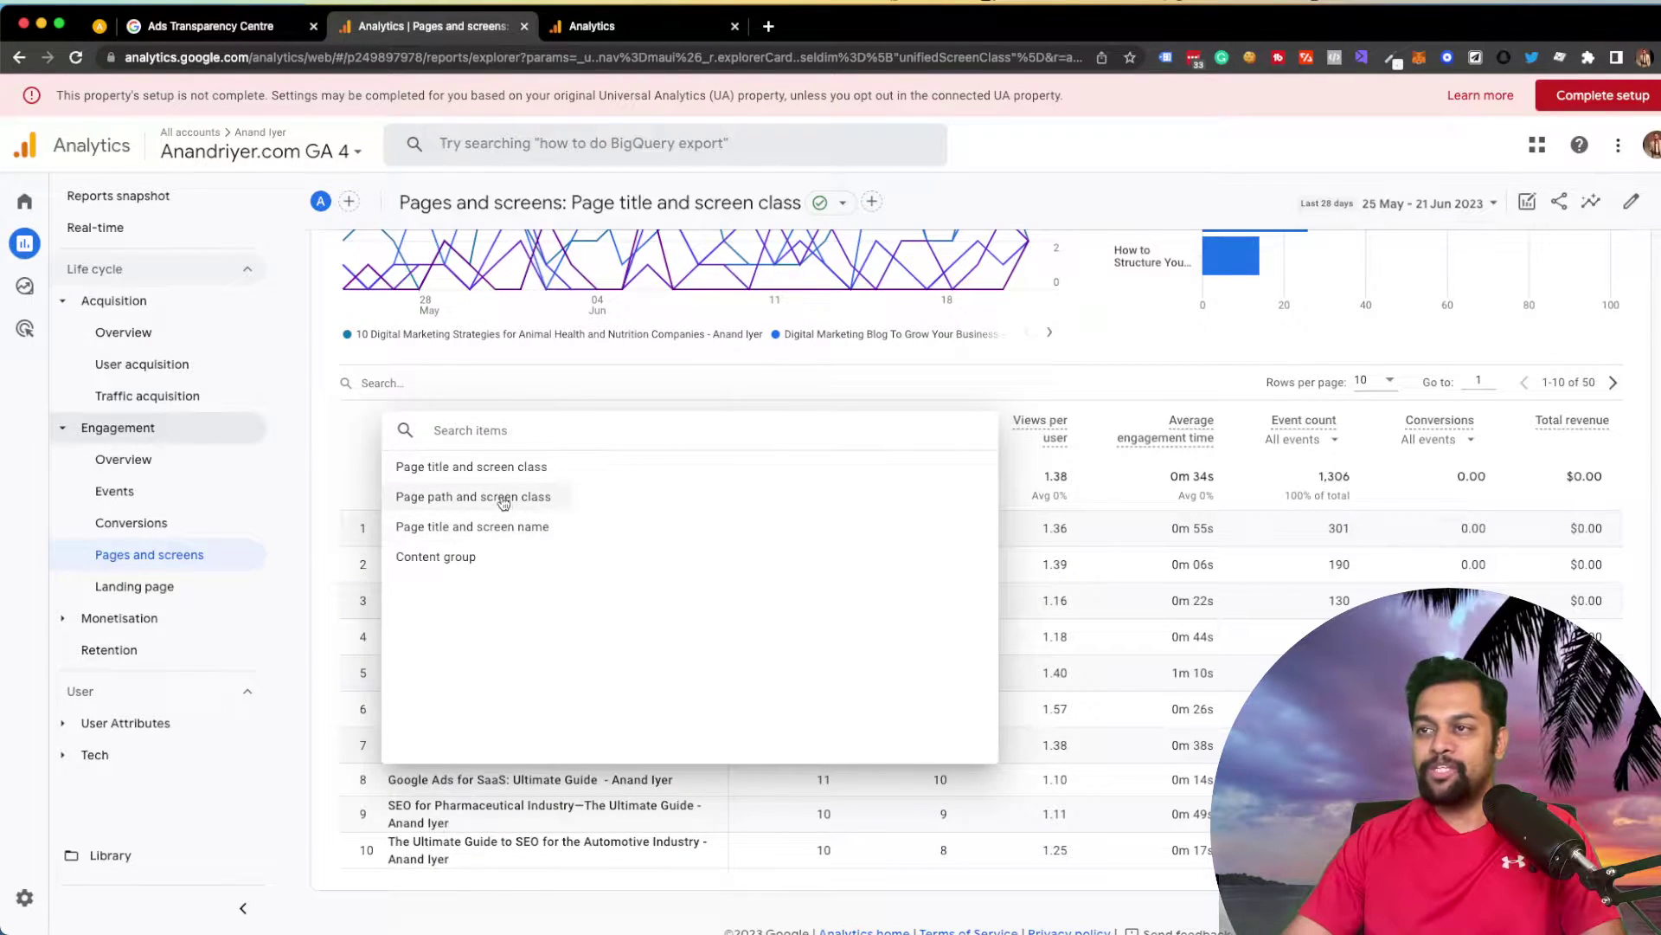
click(483, 497)
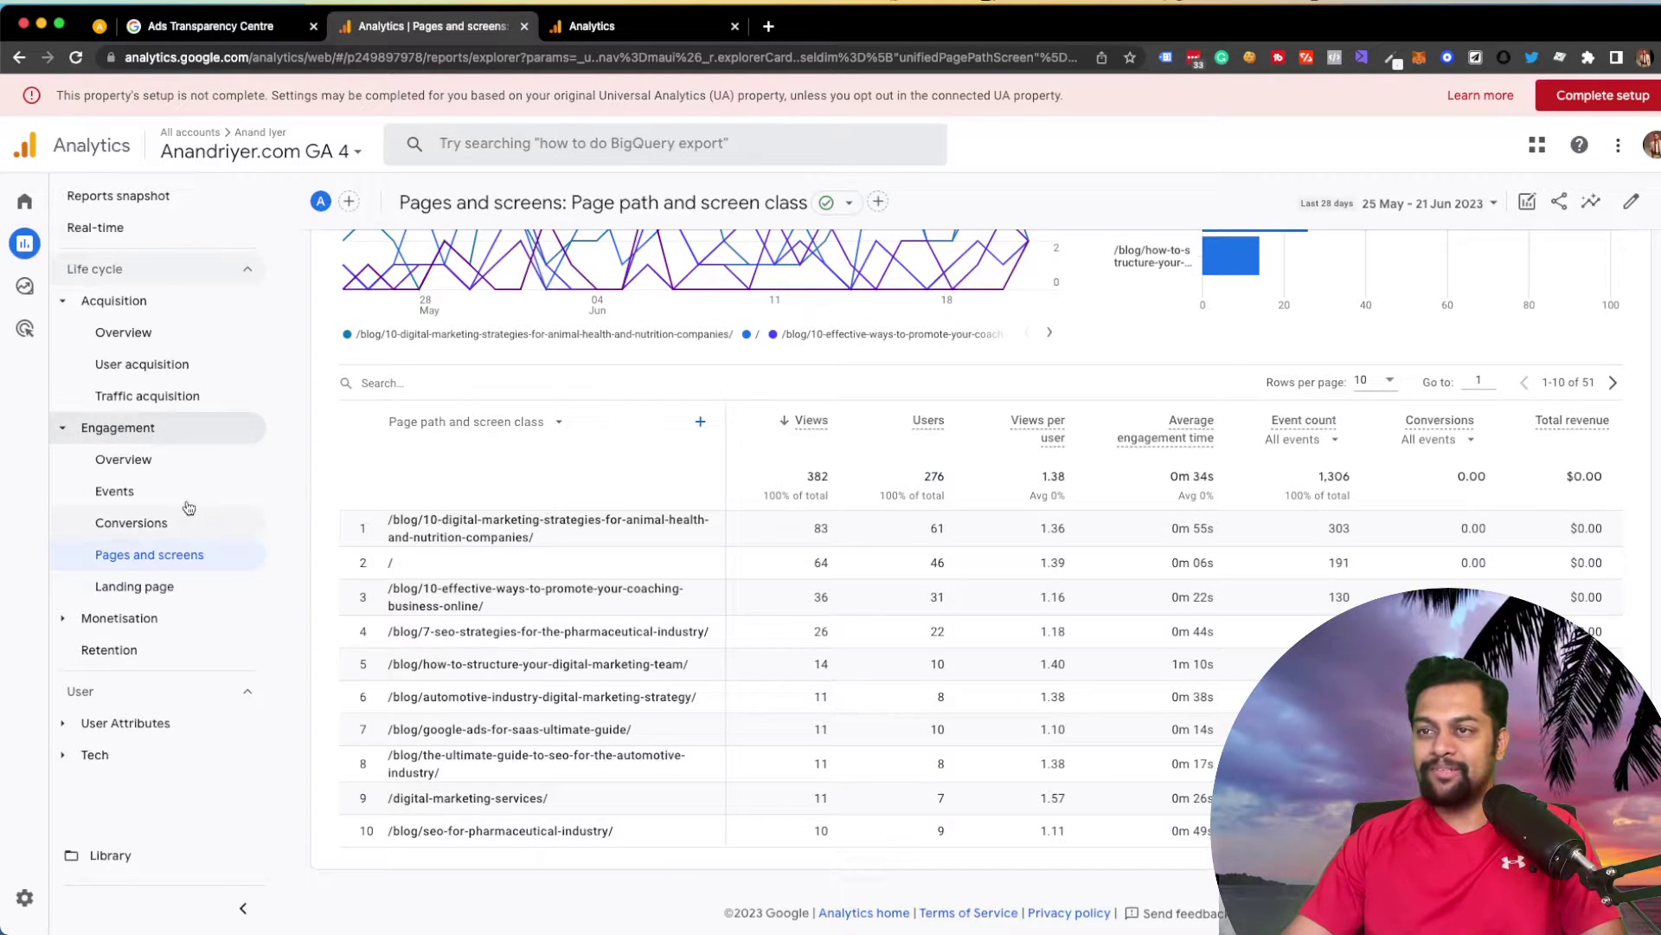
click(154, 587)
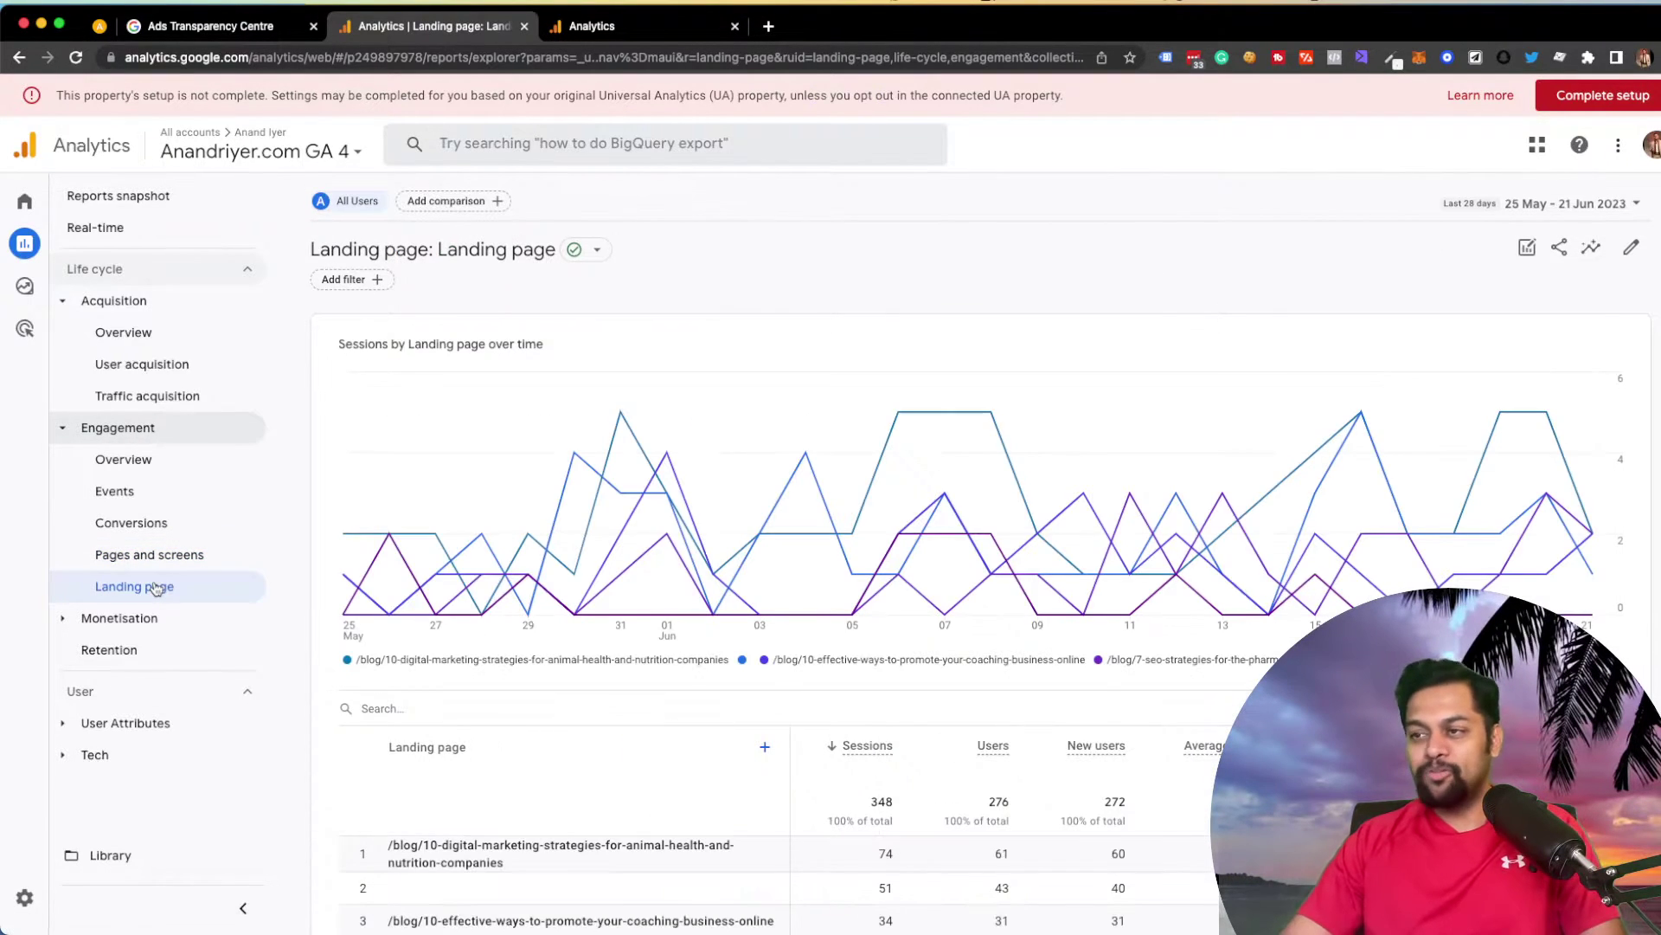
scroll(525, 647, down, 3)
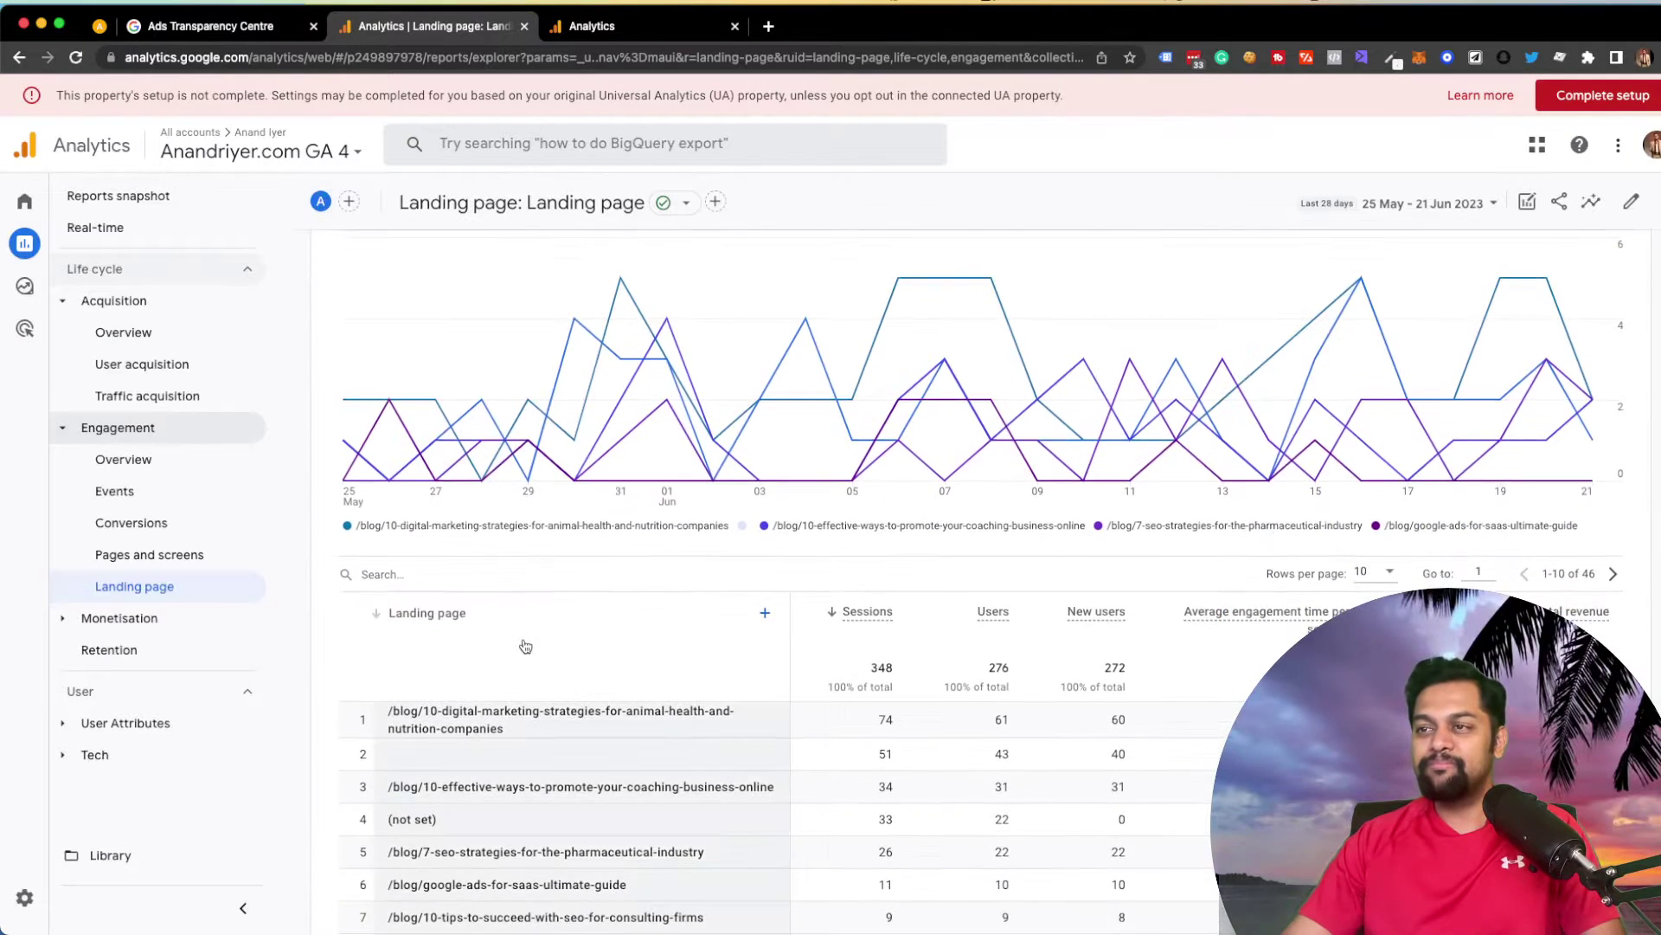
scroll(545, 662, down, 3)
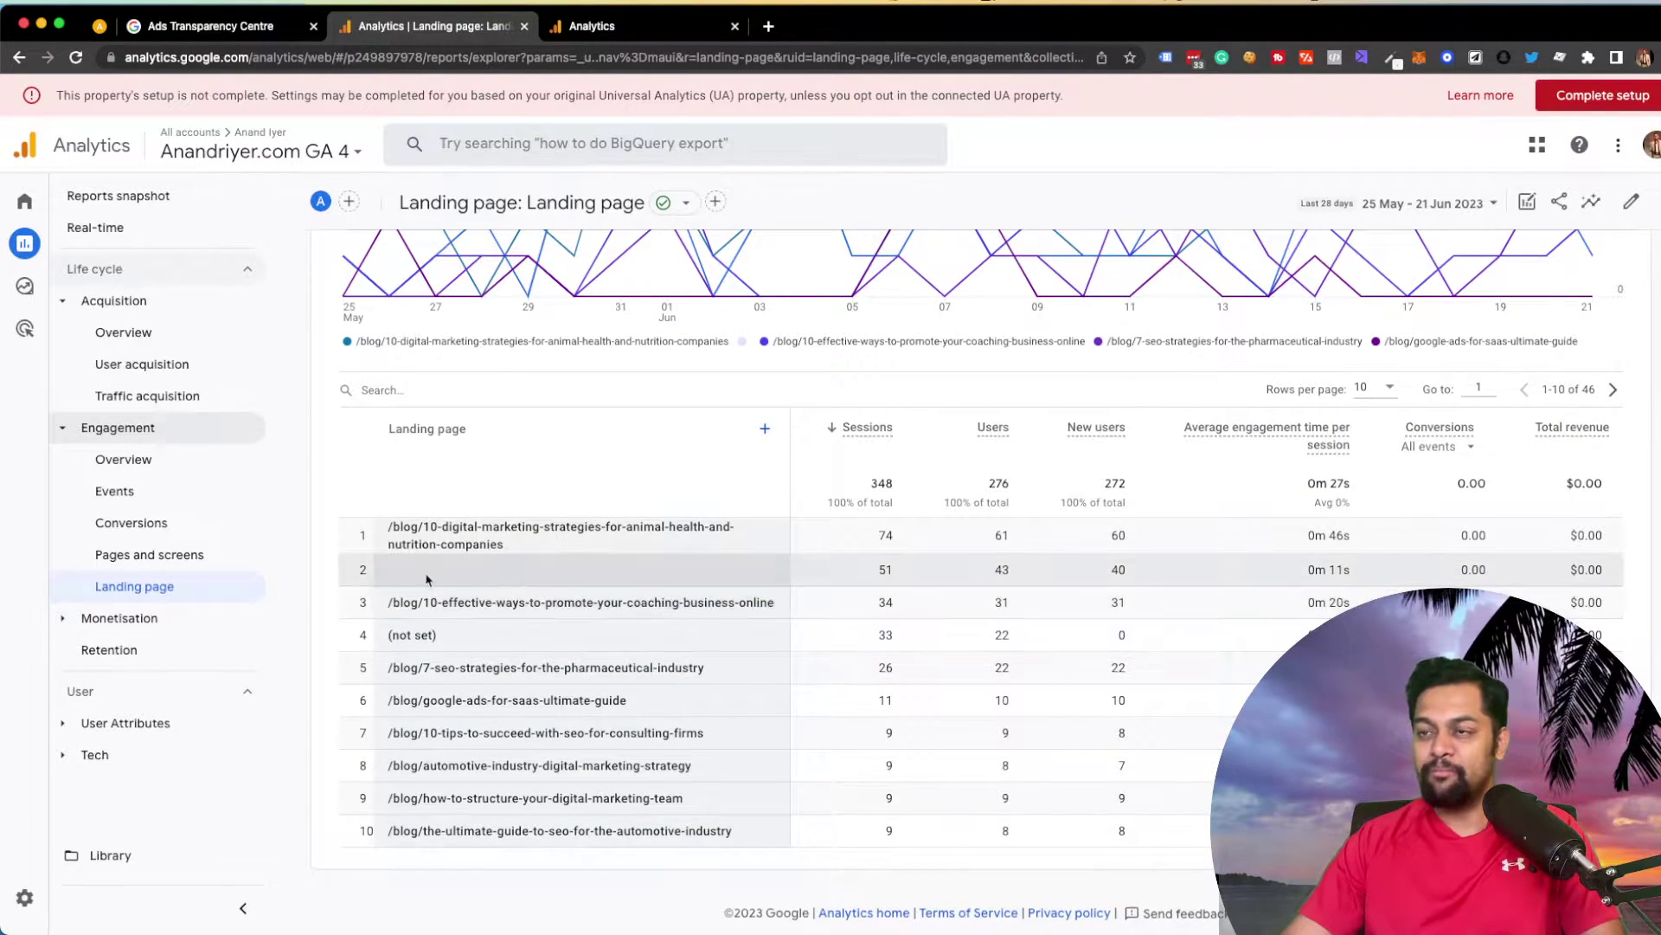
click(160, 557)
scroll(540, 636, down, 5)
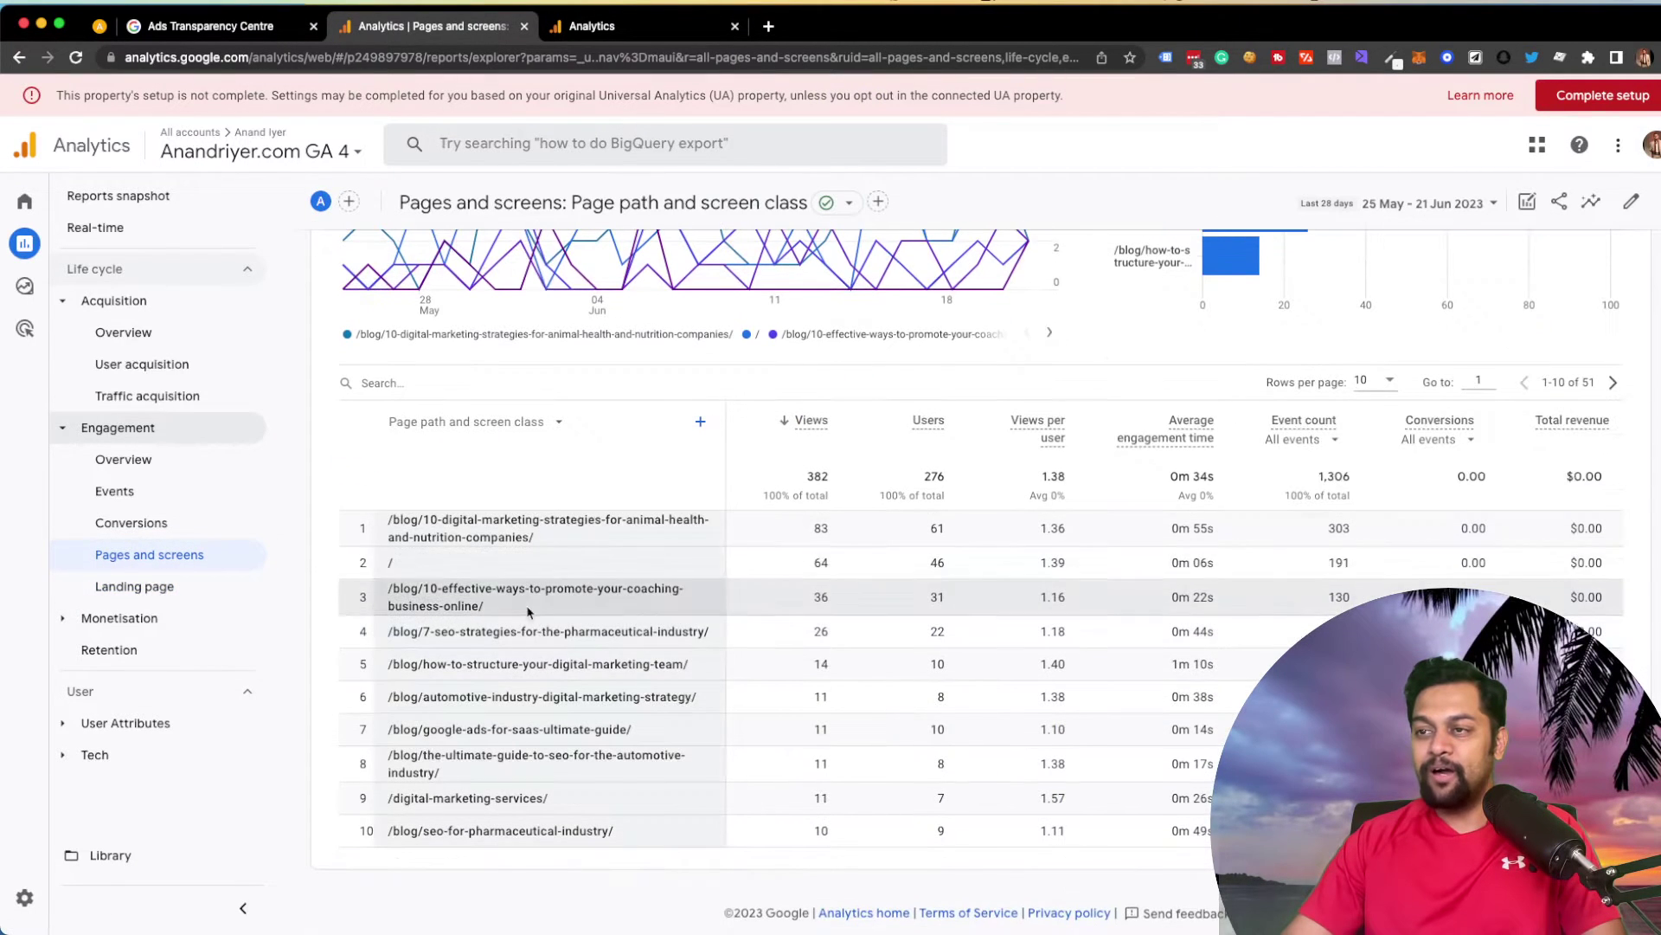
click(257, 583)
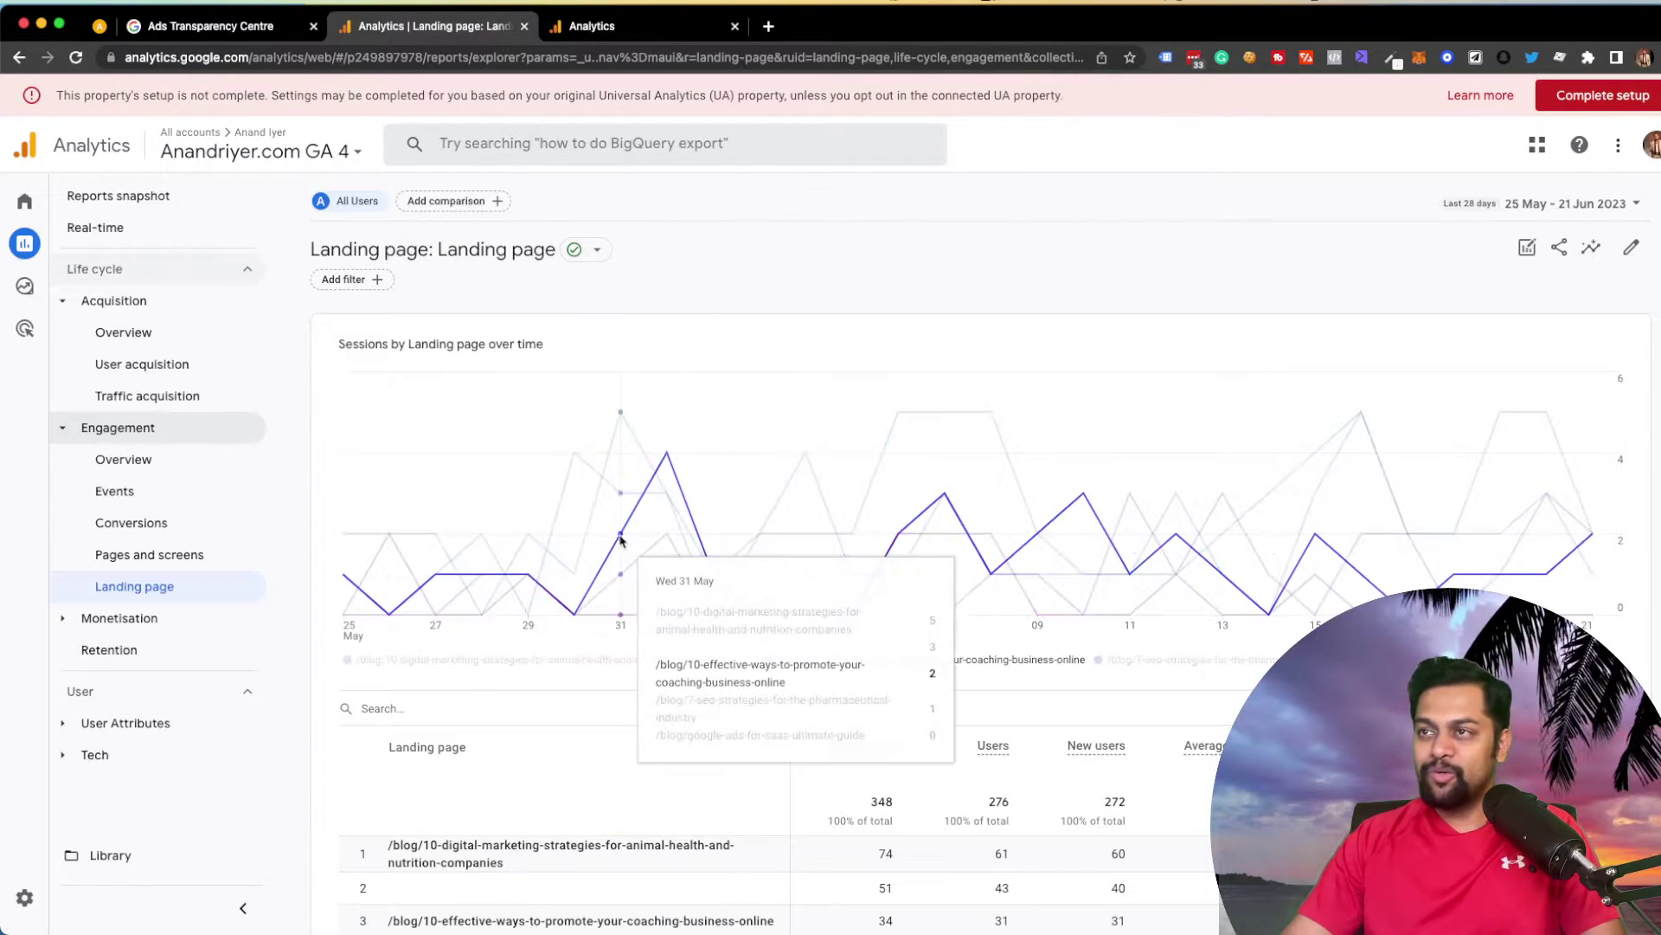
scroll(658, 572, down, 4)
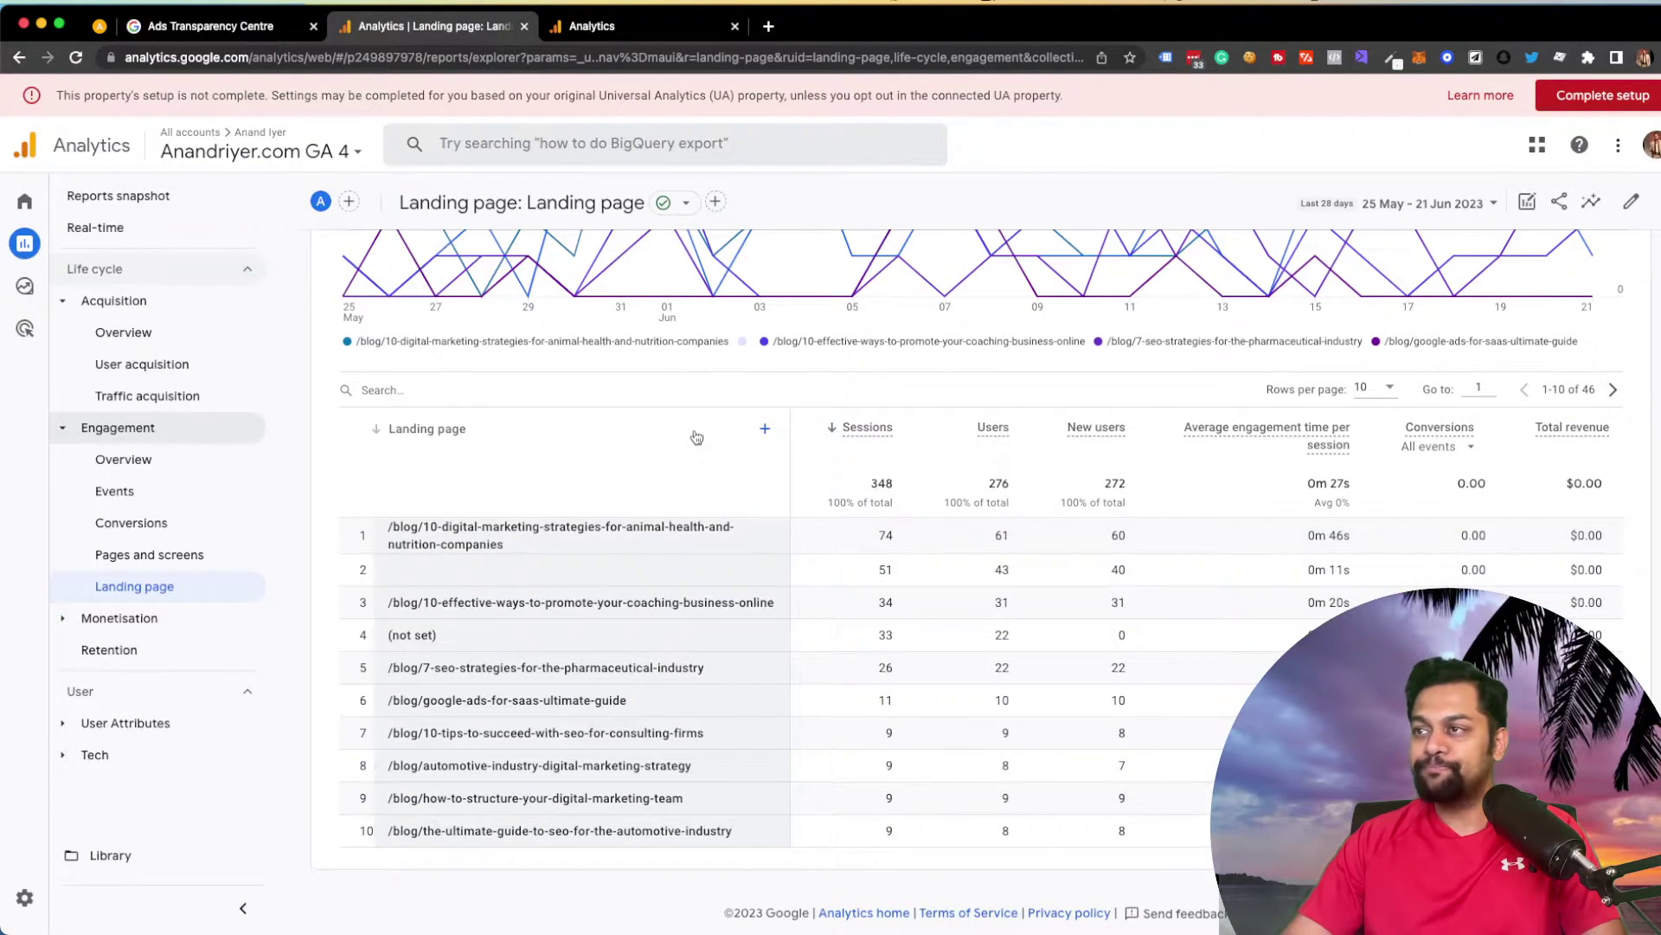
scroll(372, 540, up, 5)
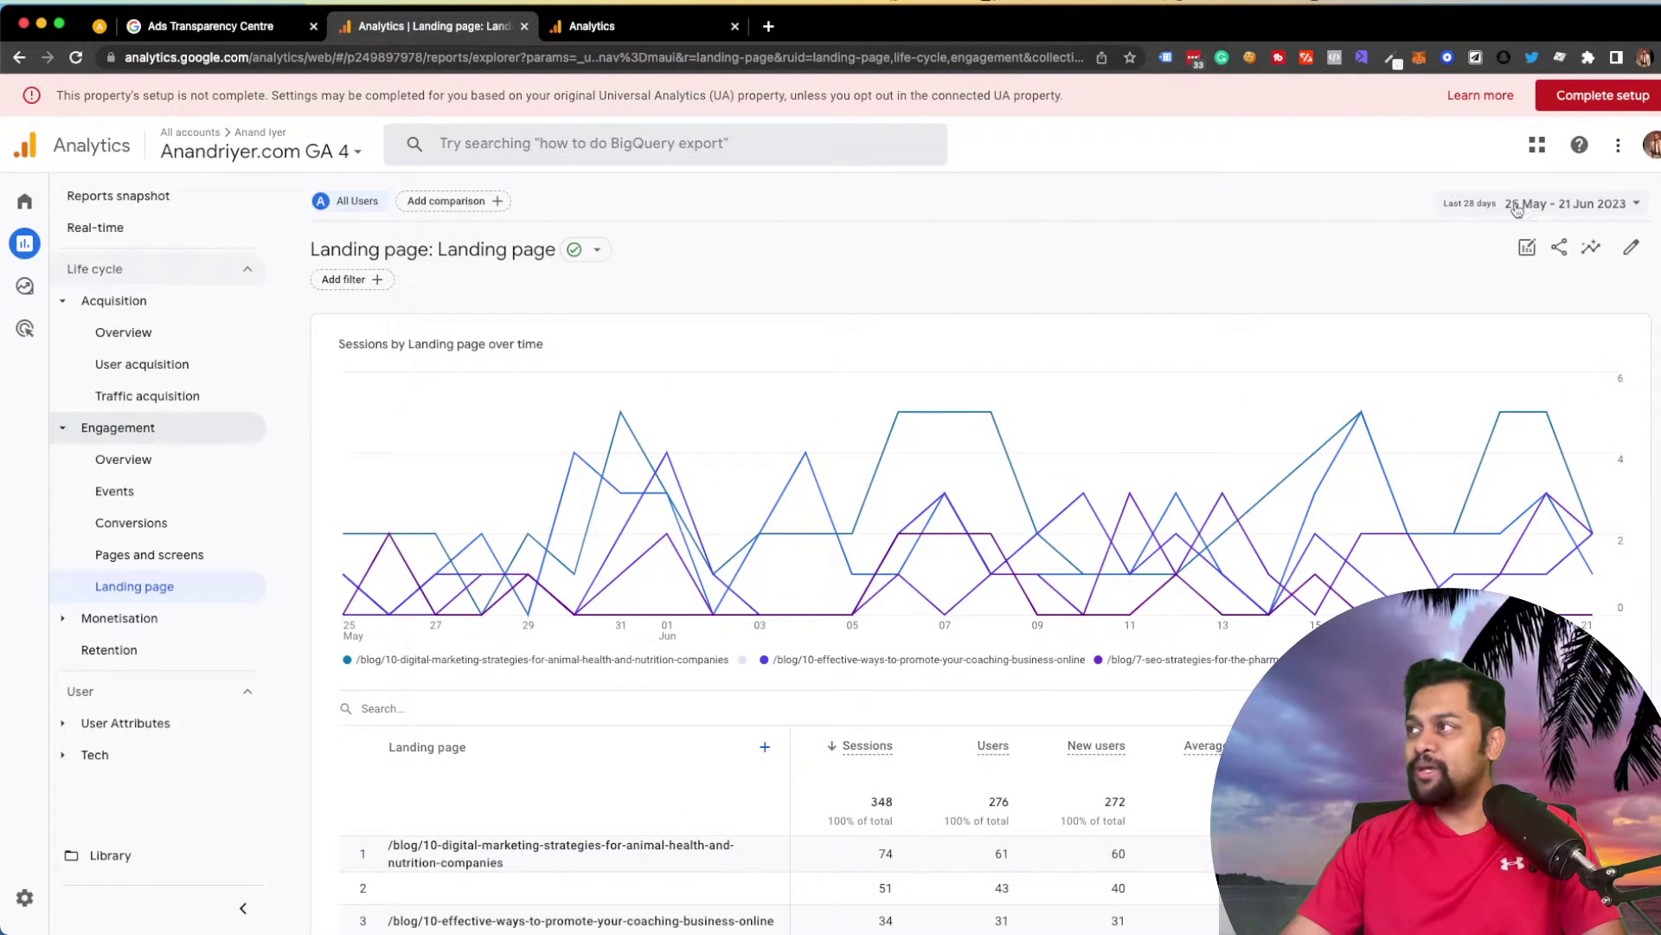
scroll(641, 549, down, 4)
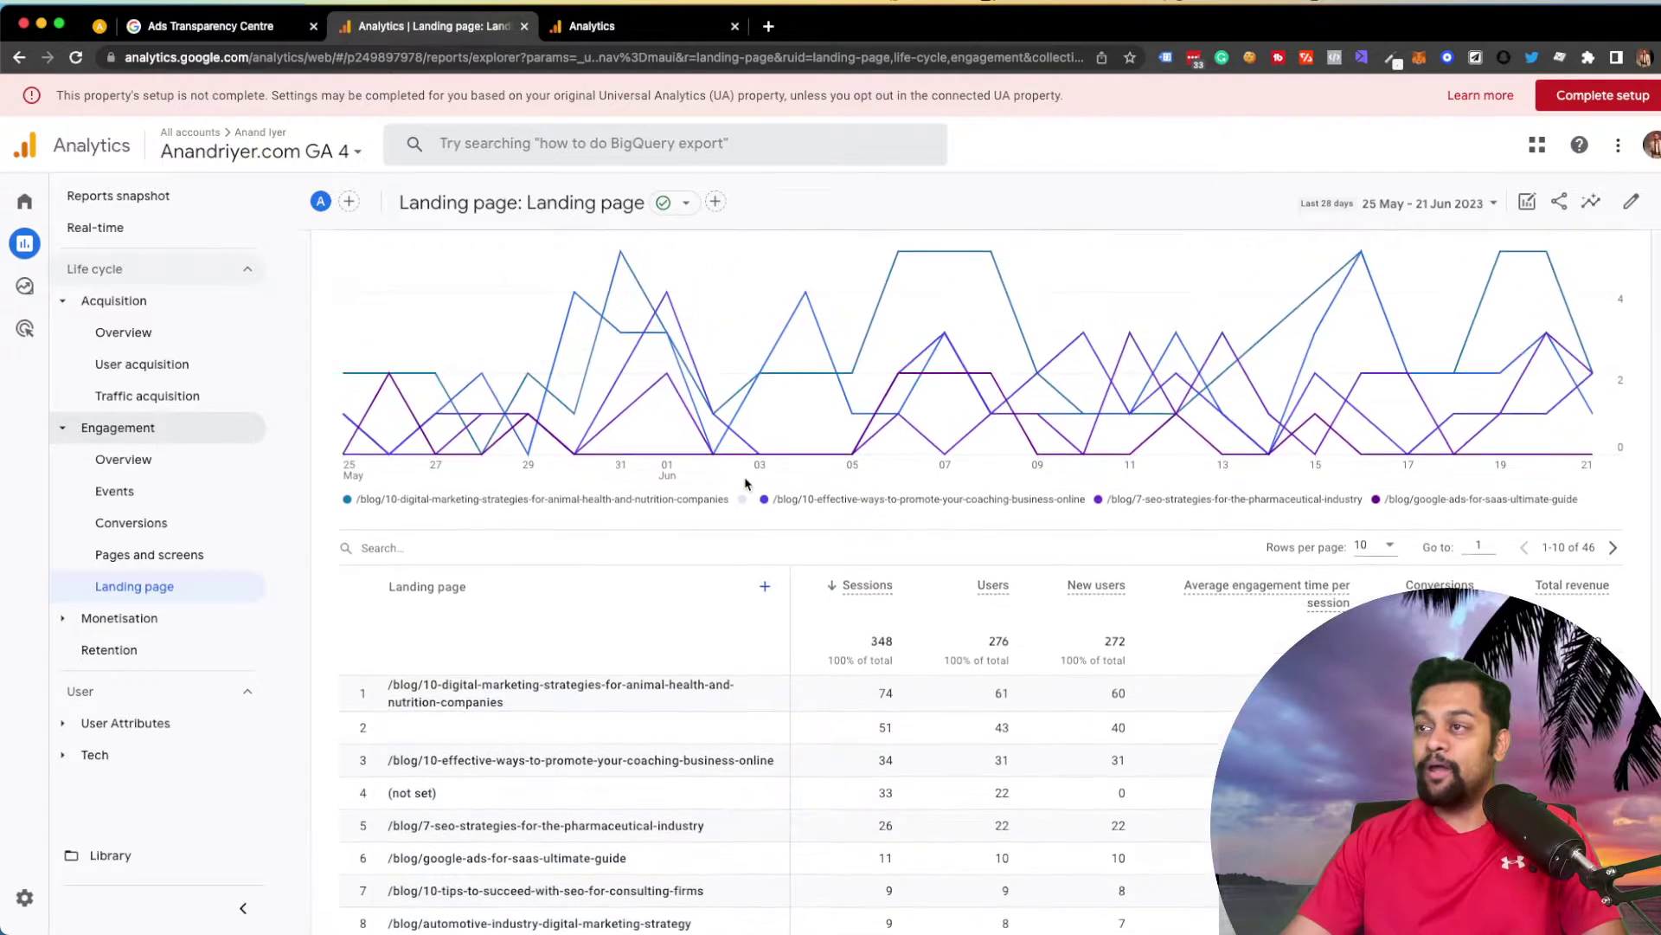
Step: Add First user source / medium as a secondary dimension to the landing page table
click(764, 428)
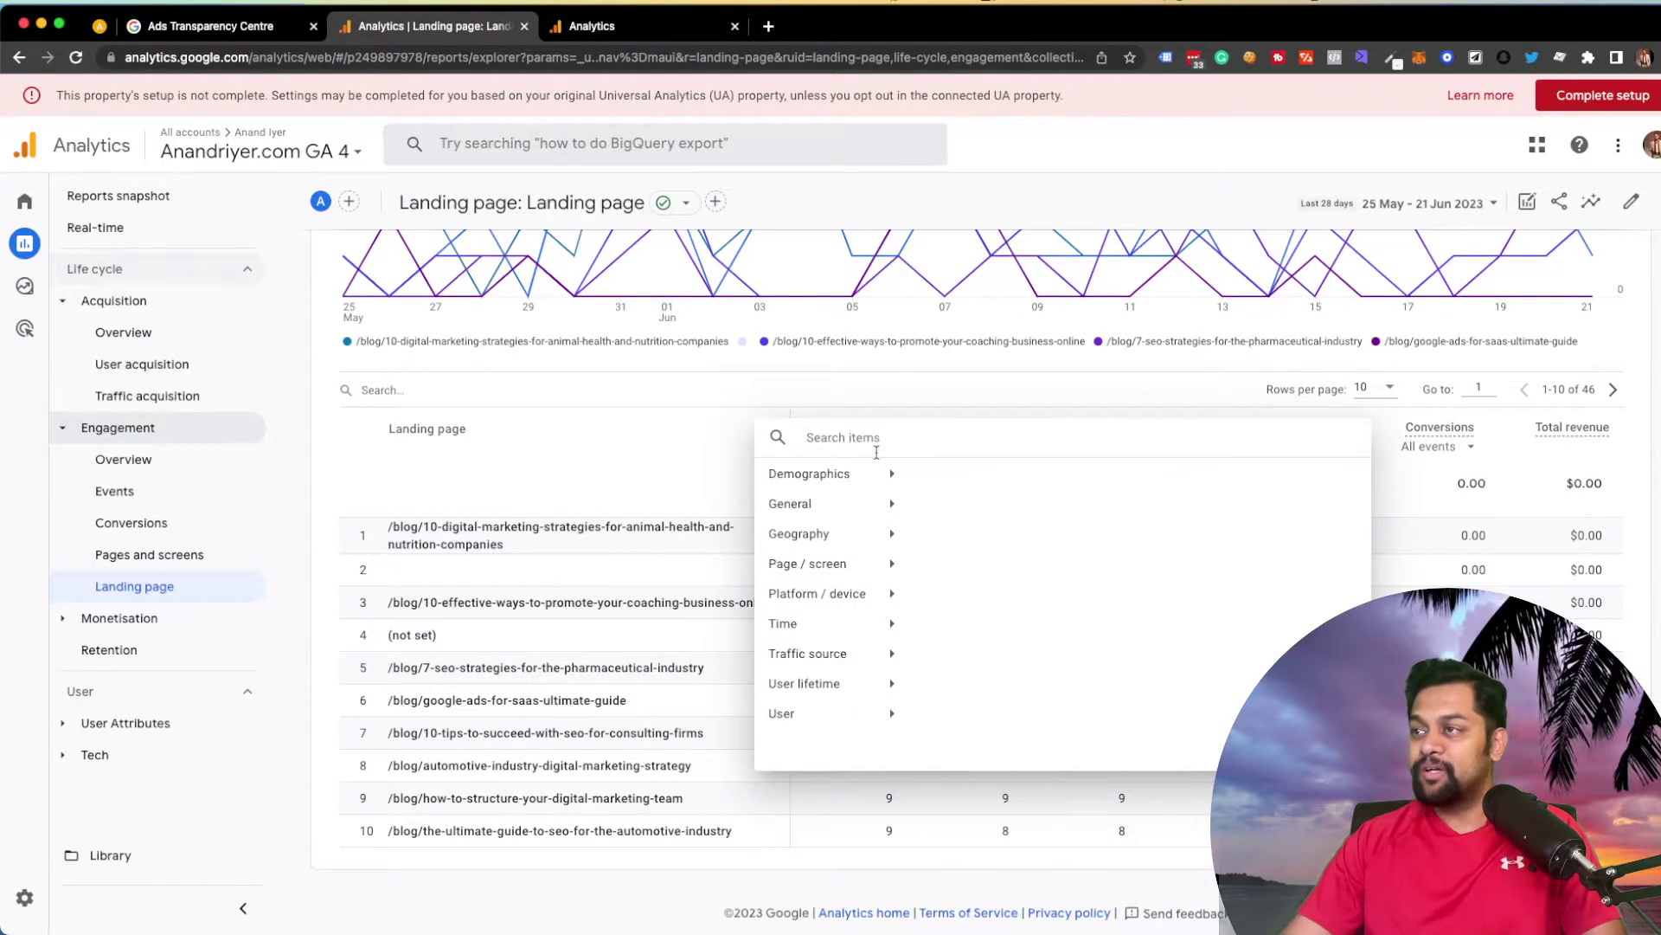
text(source)
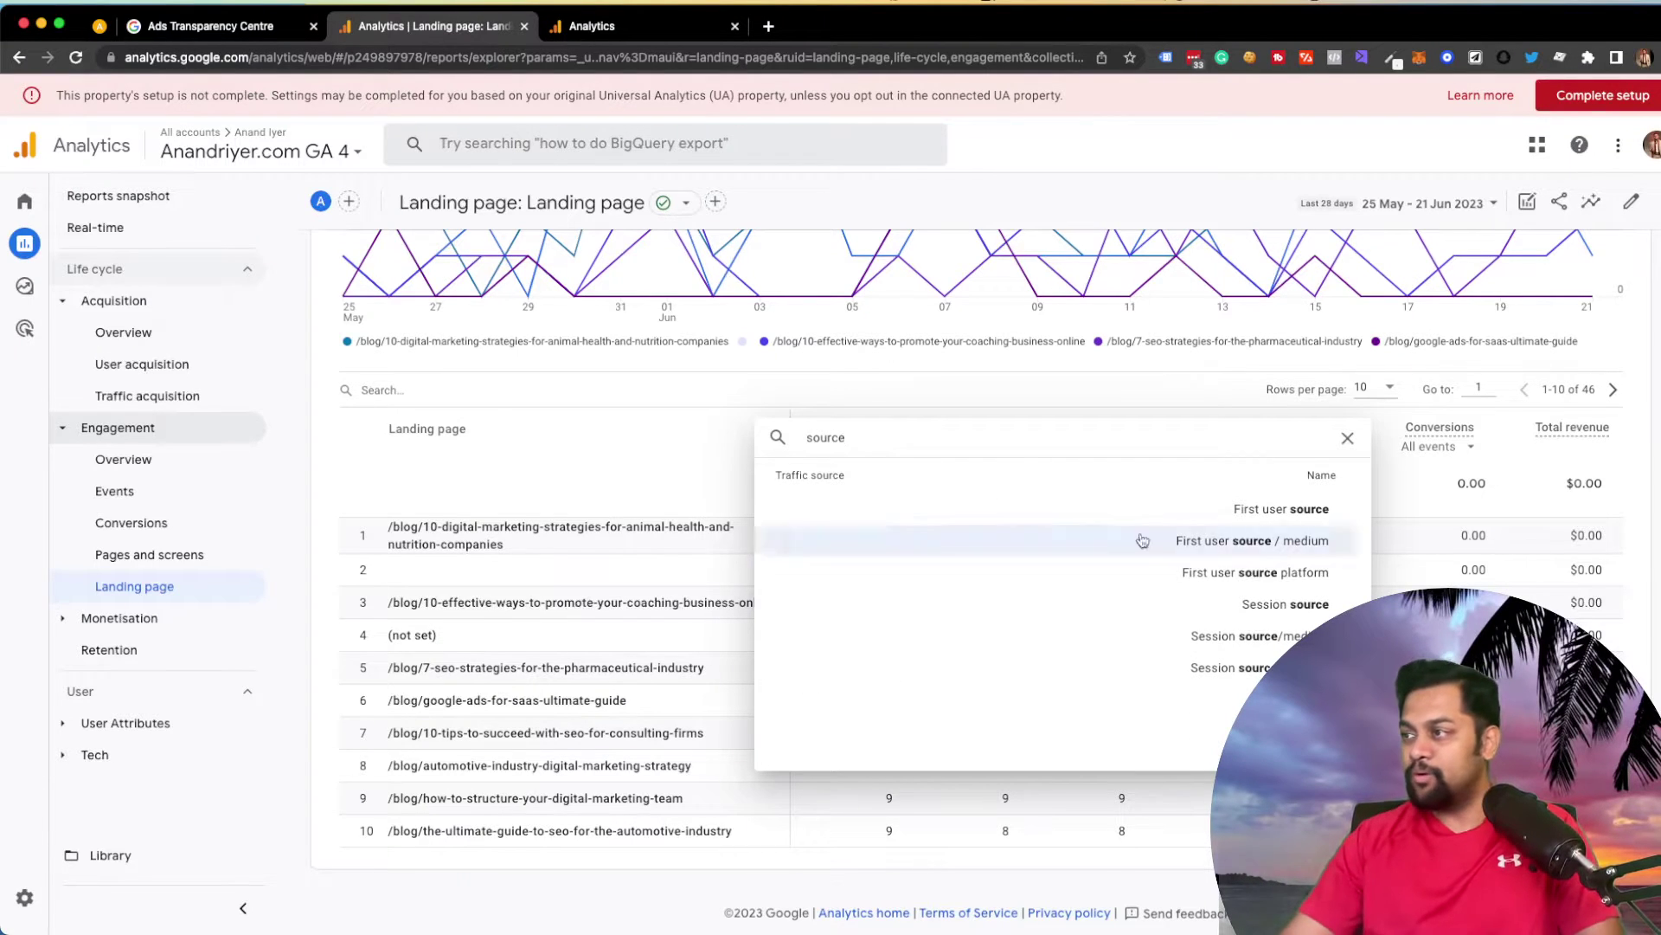
click(1302, 542)
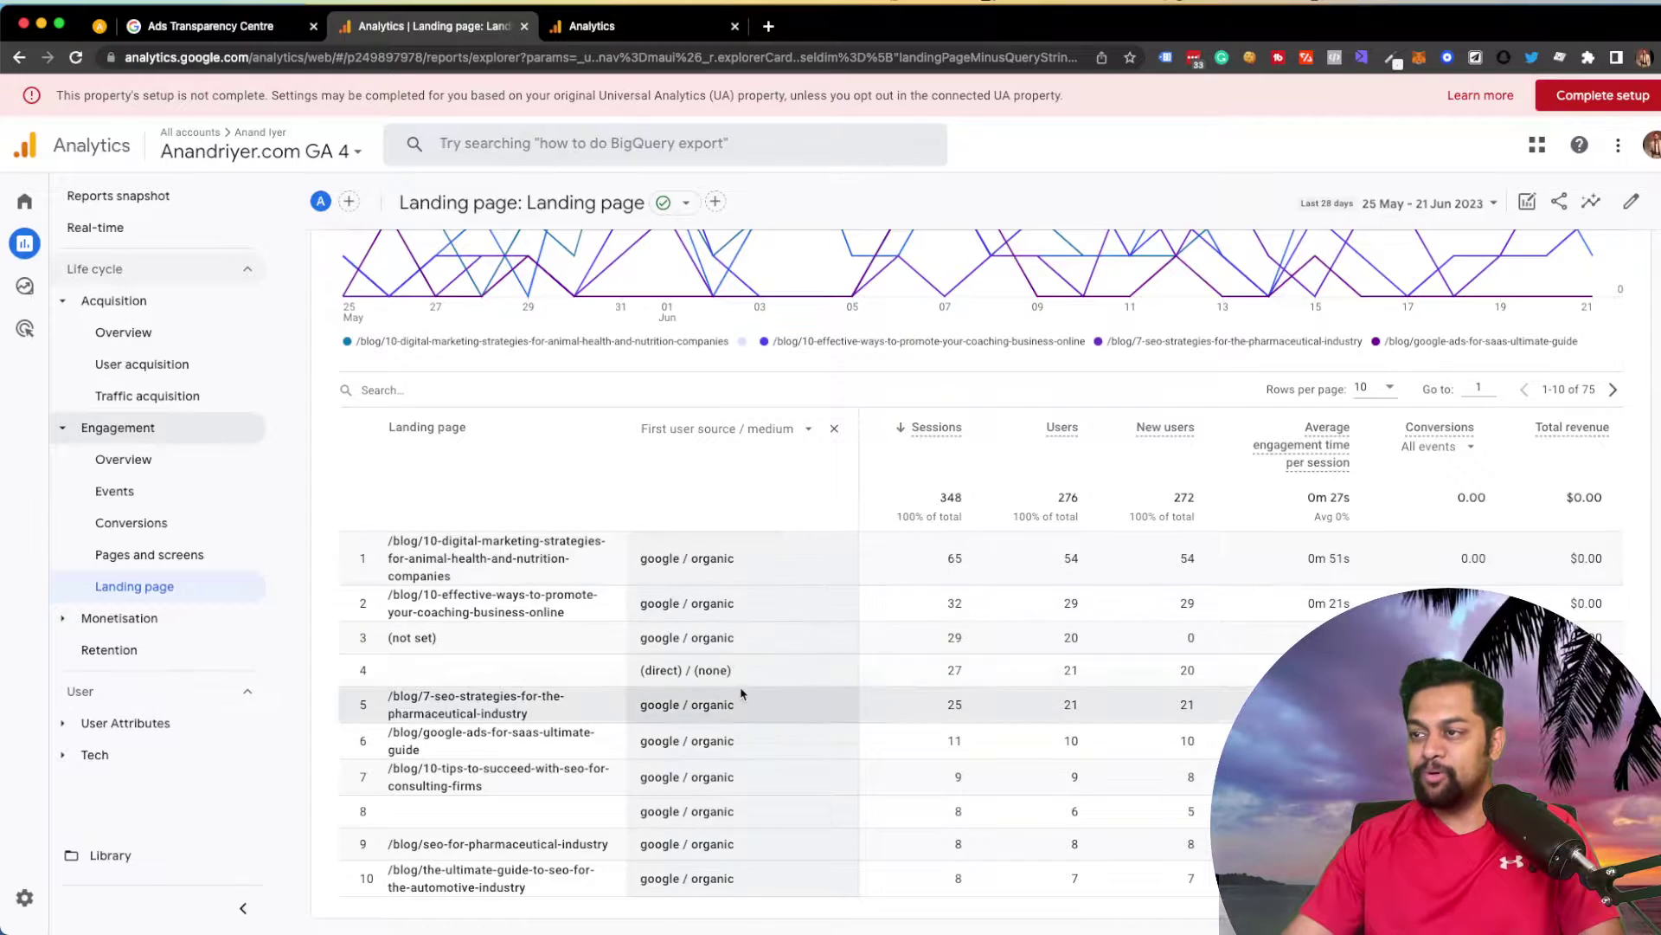
scroll(1188, 792, down, 1)
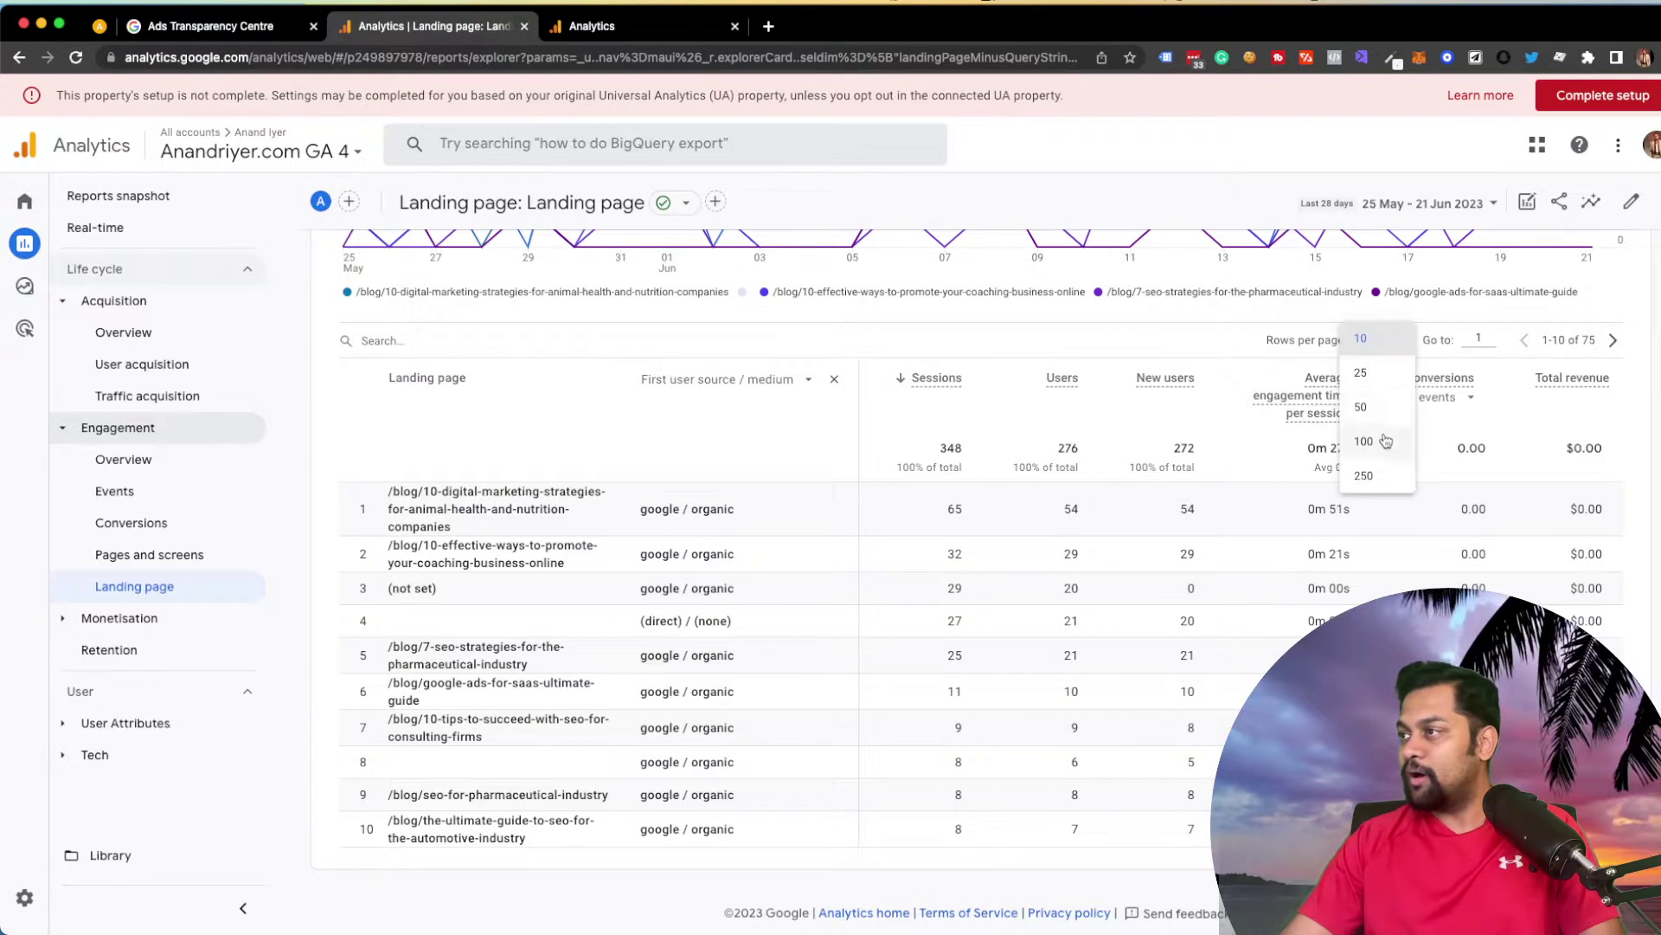
Step: Show 100 rows per page and remove the source / medium secondary dimension
click(1385, 441)
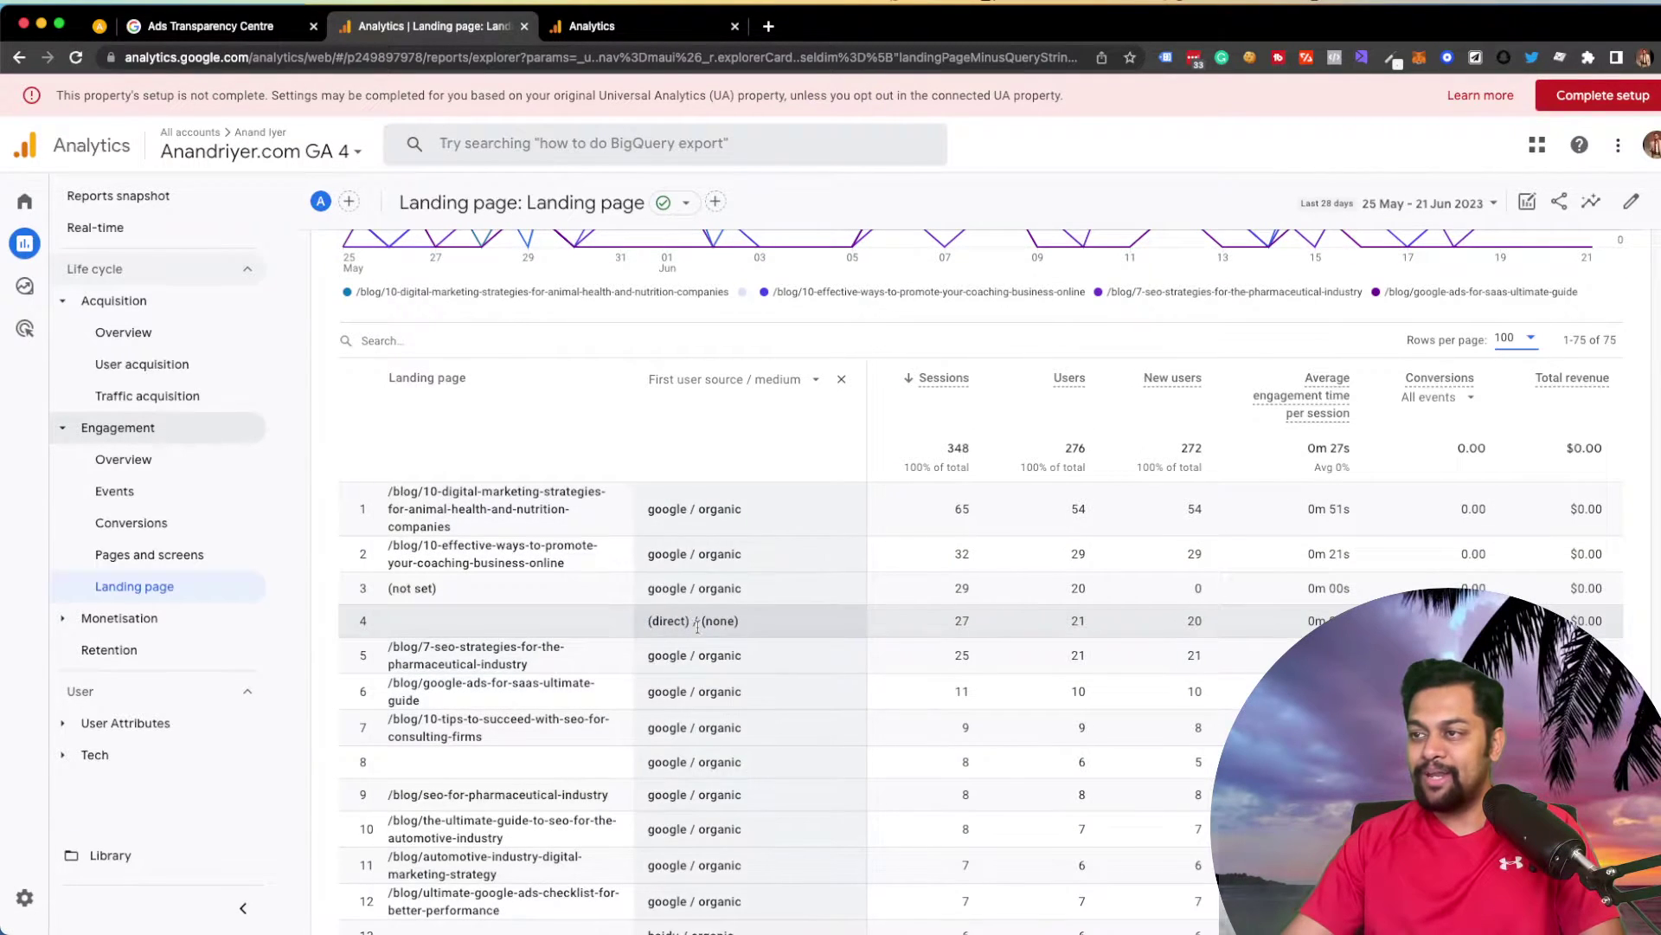
scroll(702, 636, down, 7)
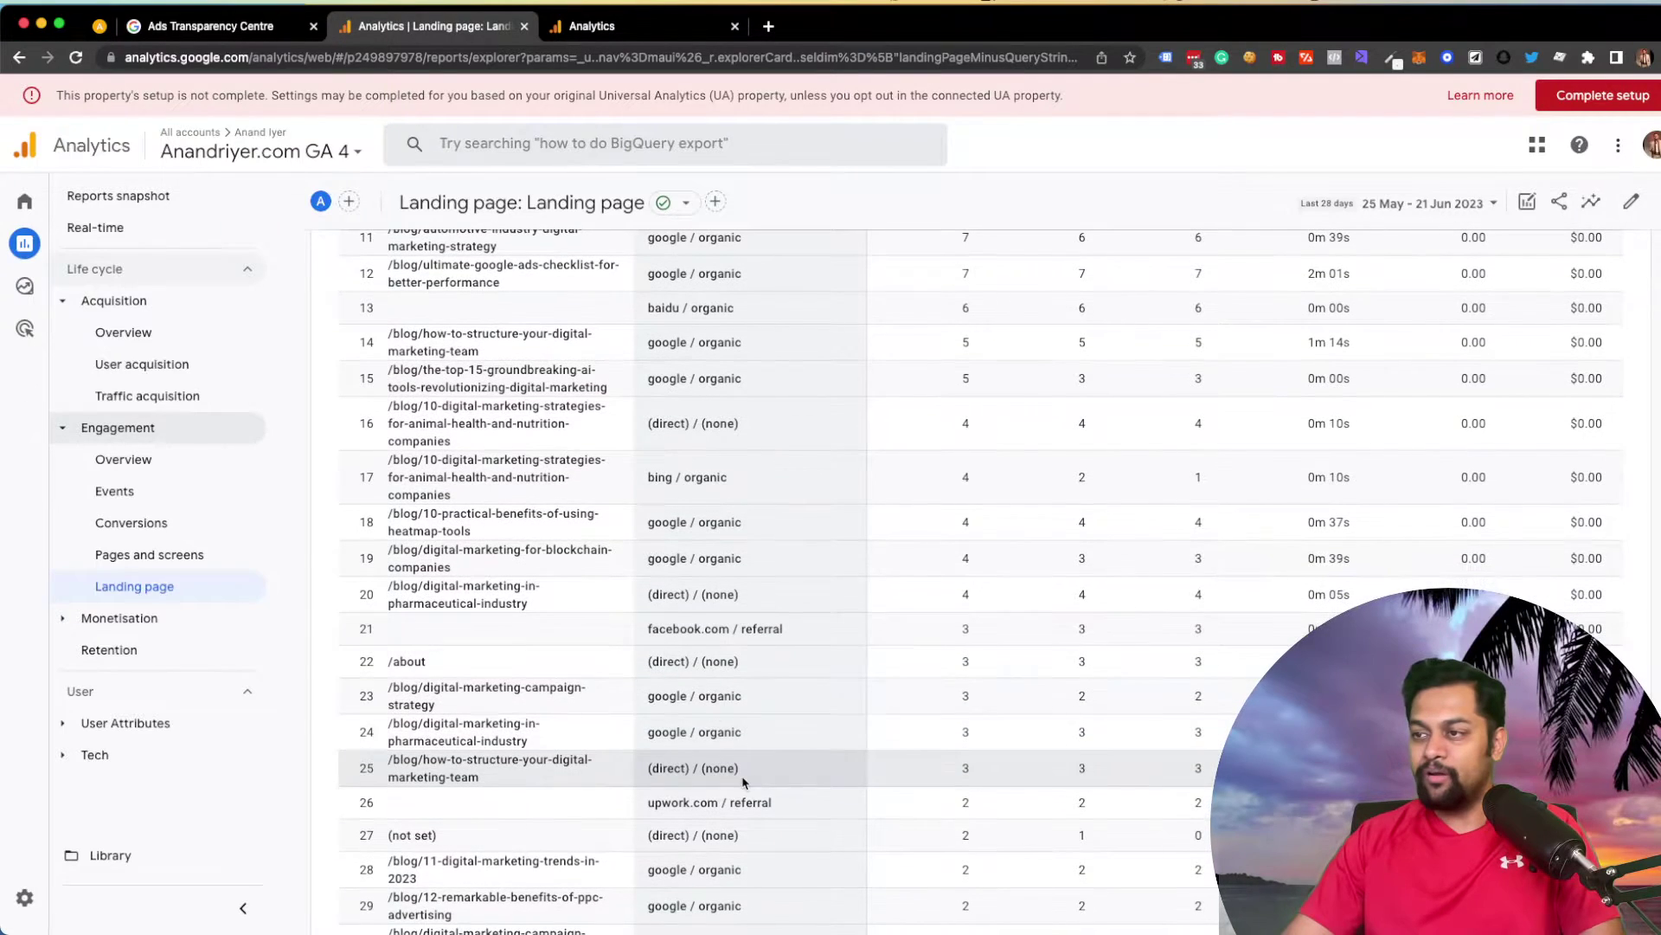
scroll(717, 785, down, 10)
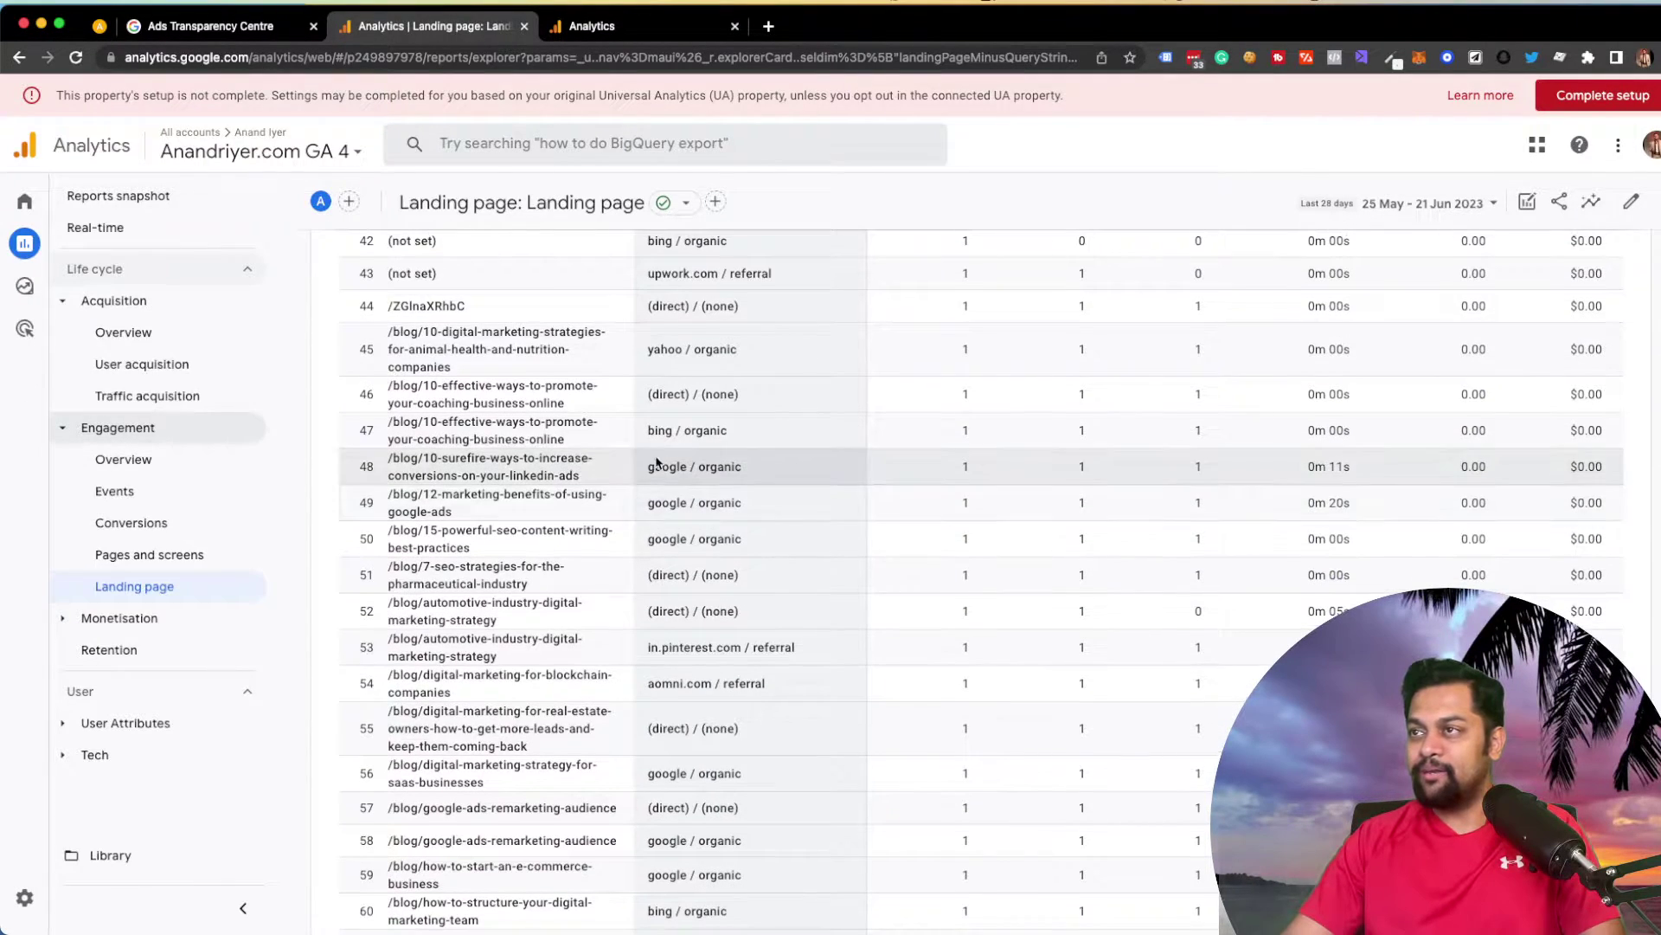
scroll(675, 480, down, 4)
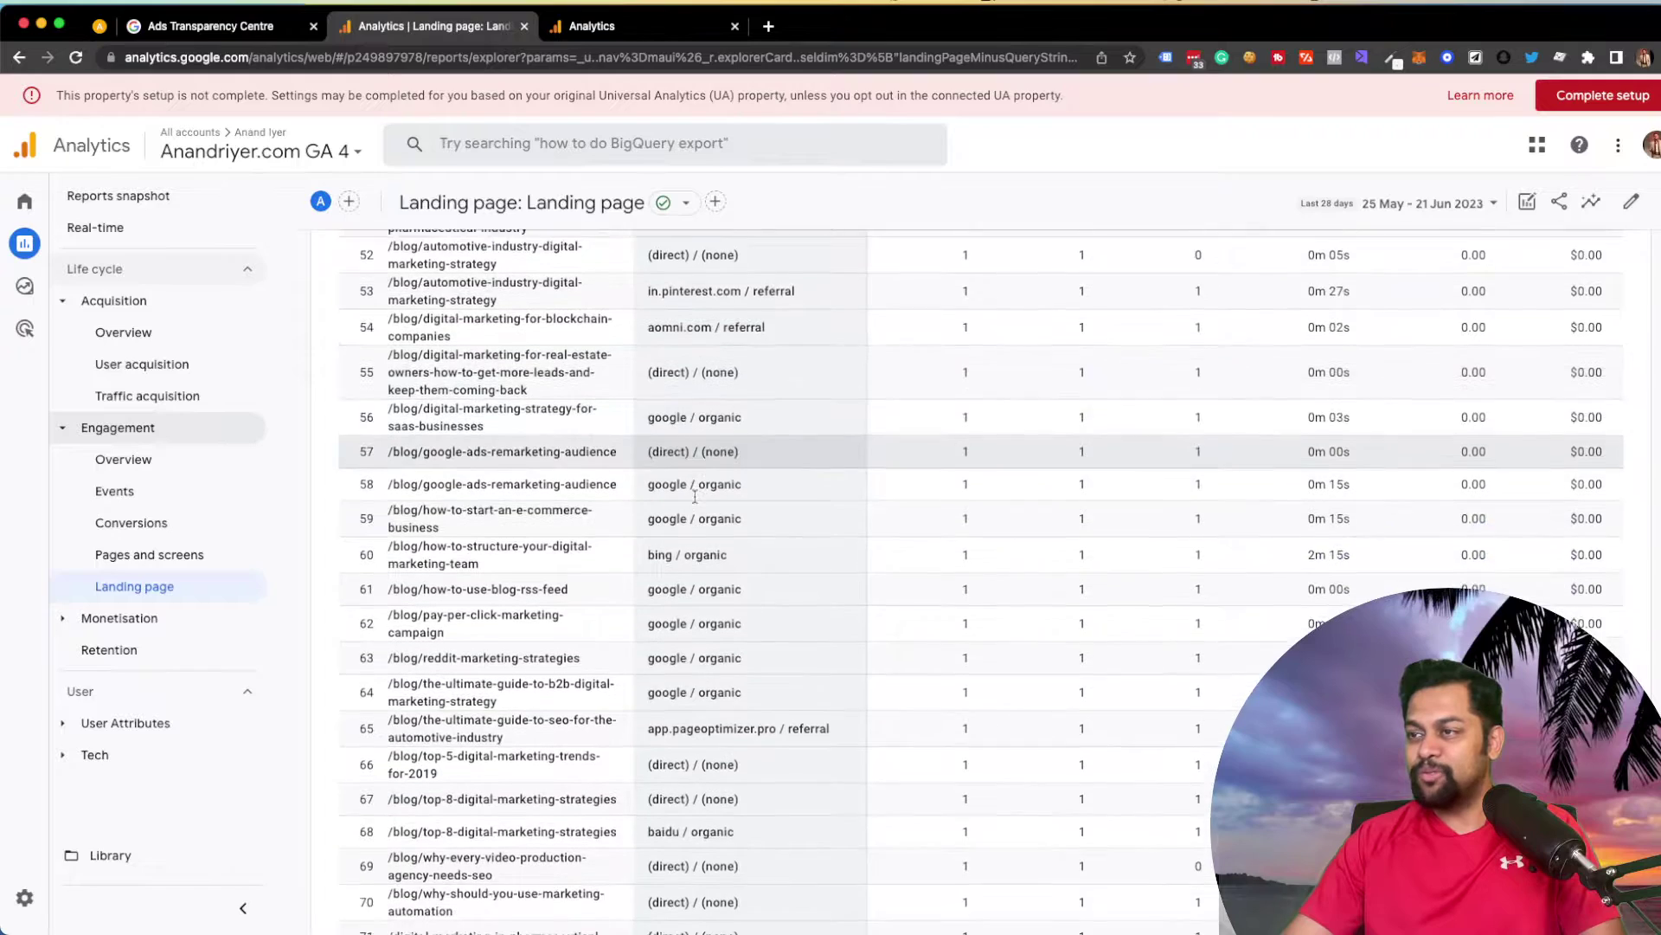
scroll(1143, 519, up, 20)
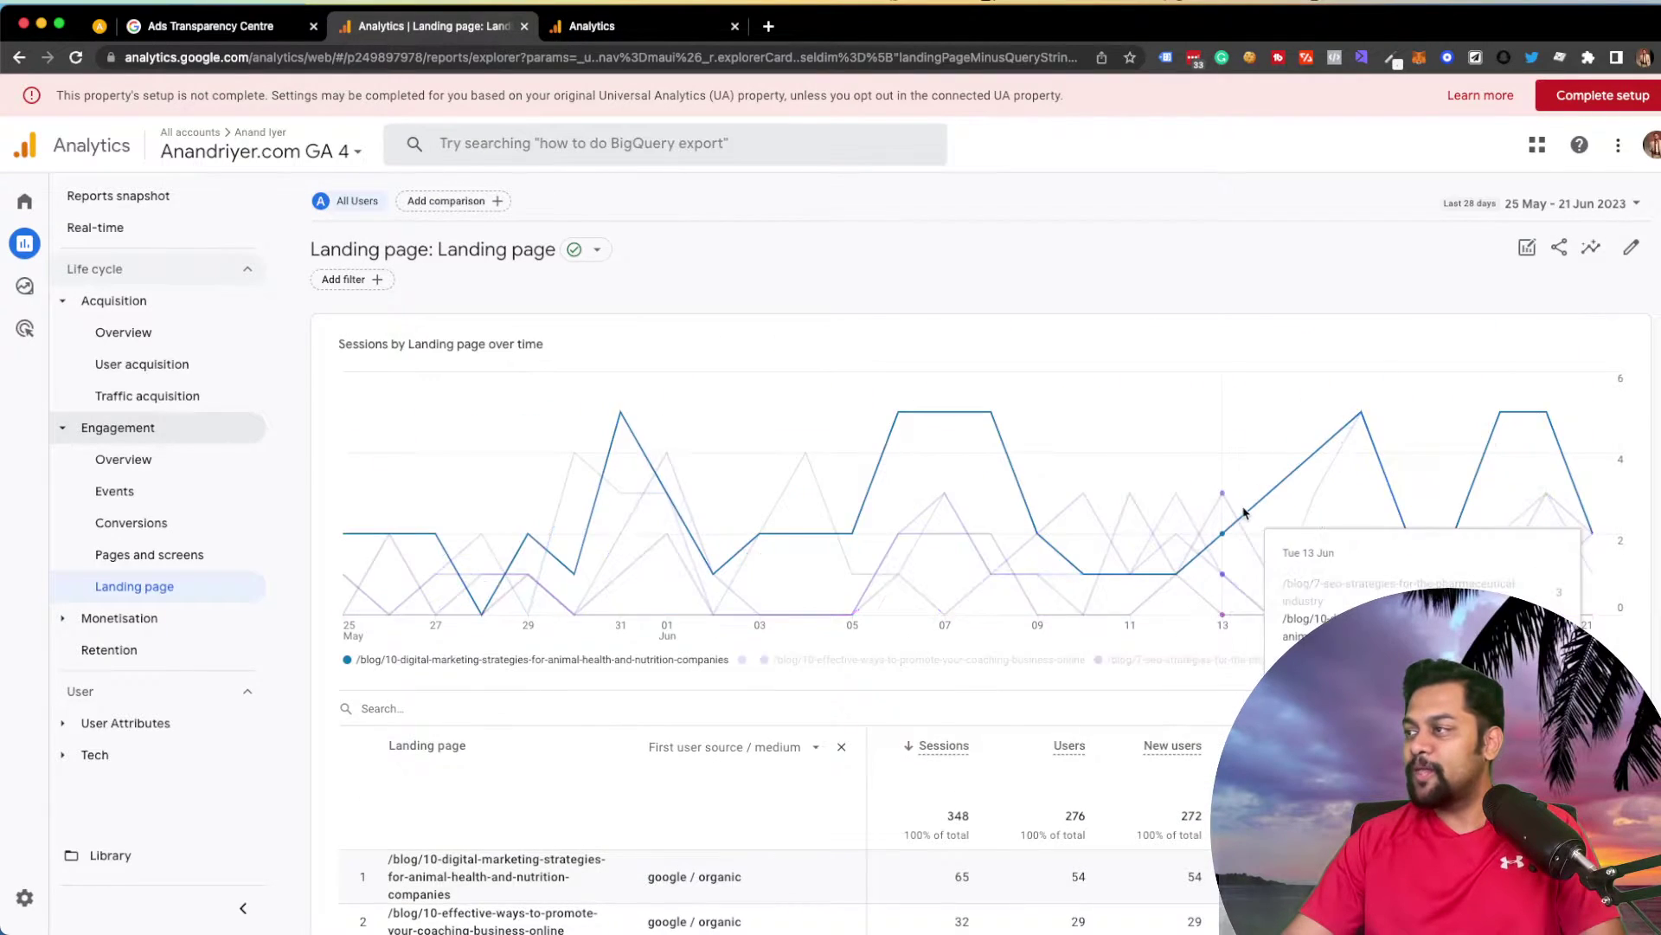
click(840, 748)
scroll(519, 606, down, 3)
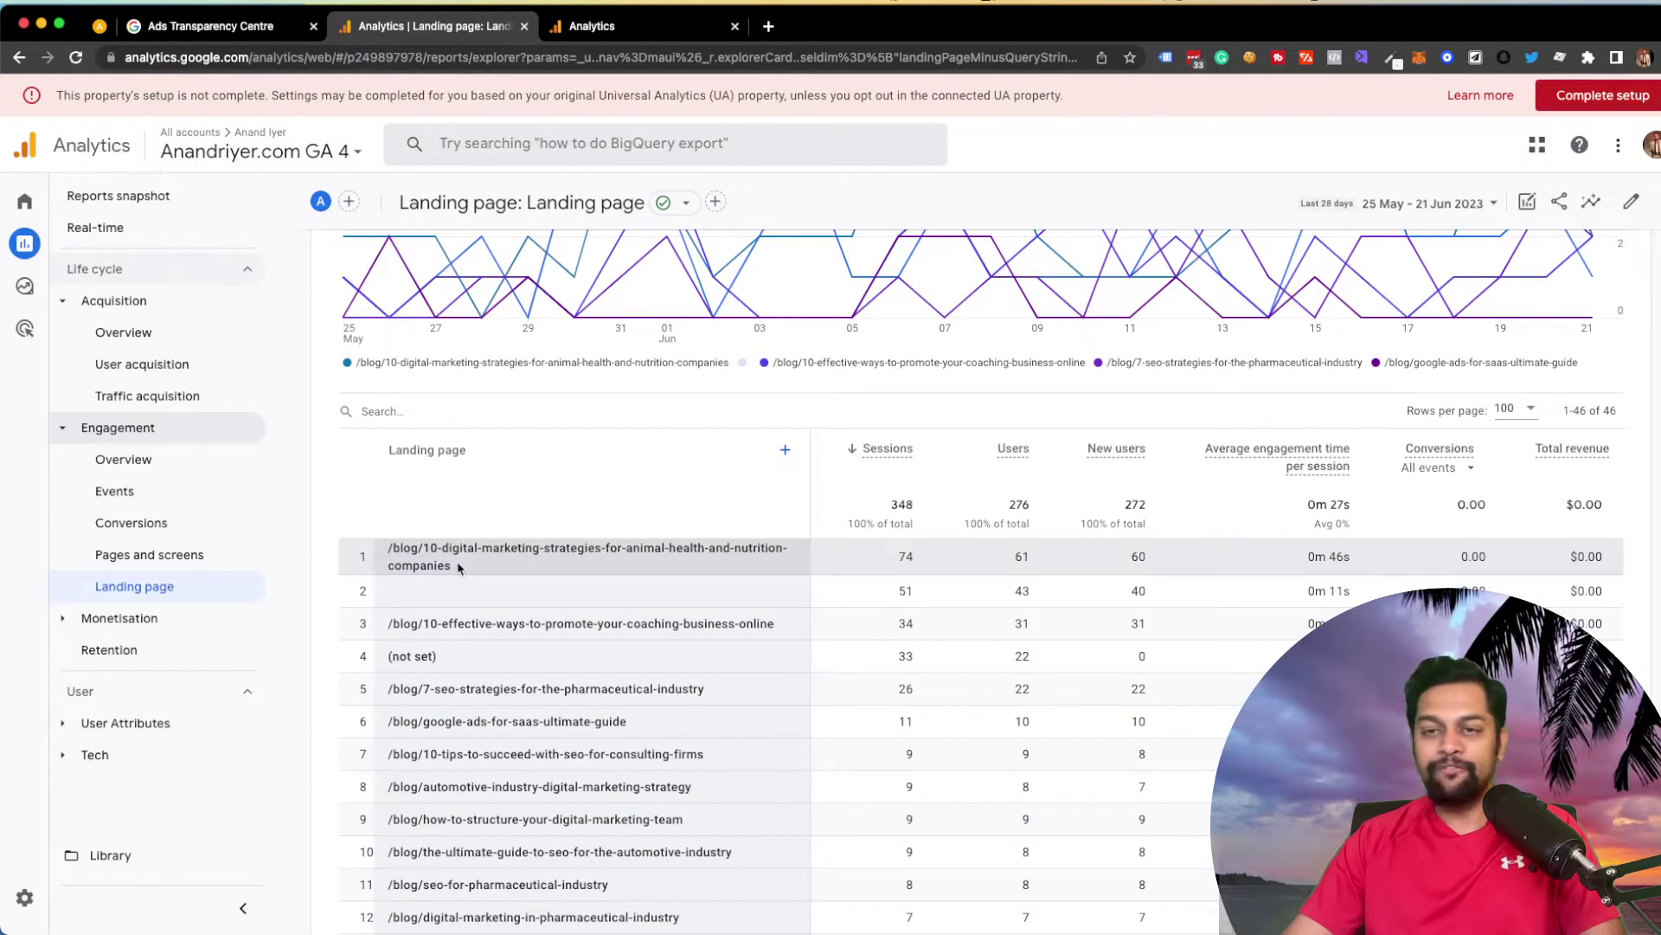
scroll(951, 586, up, 3)
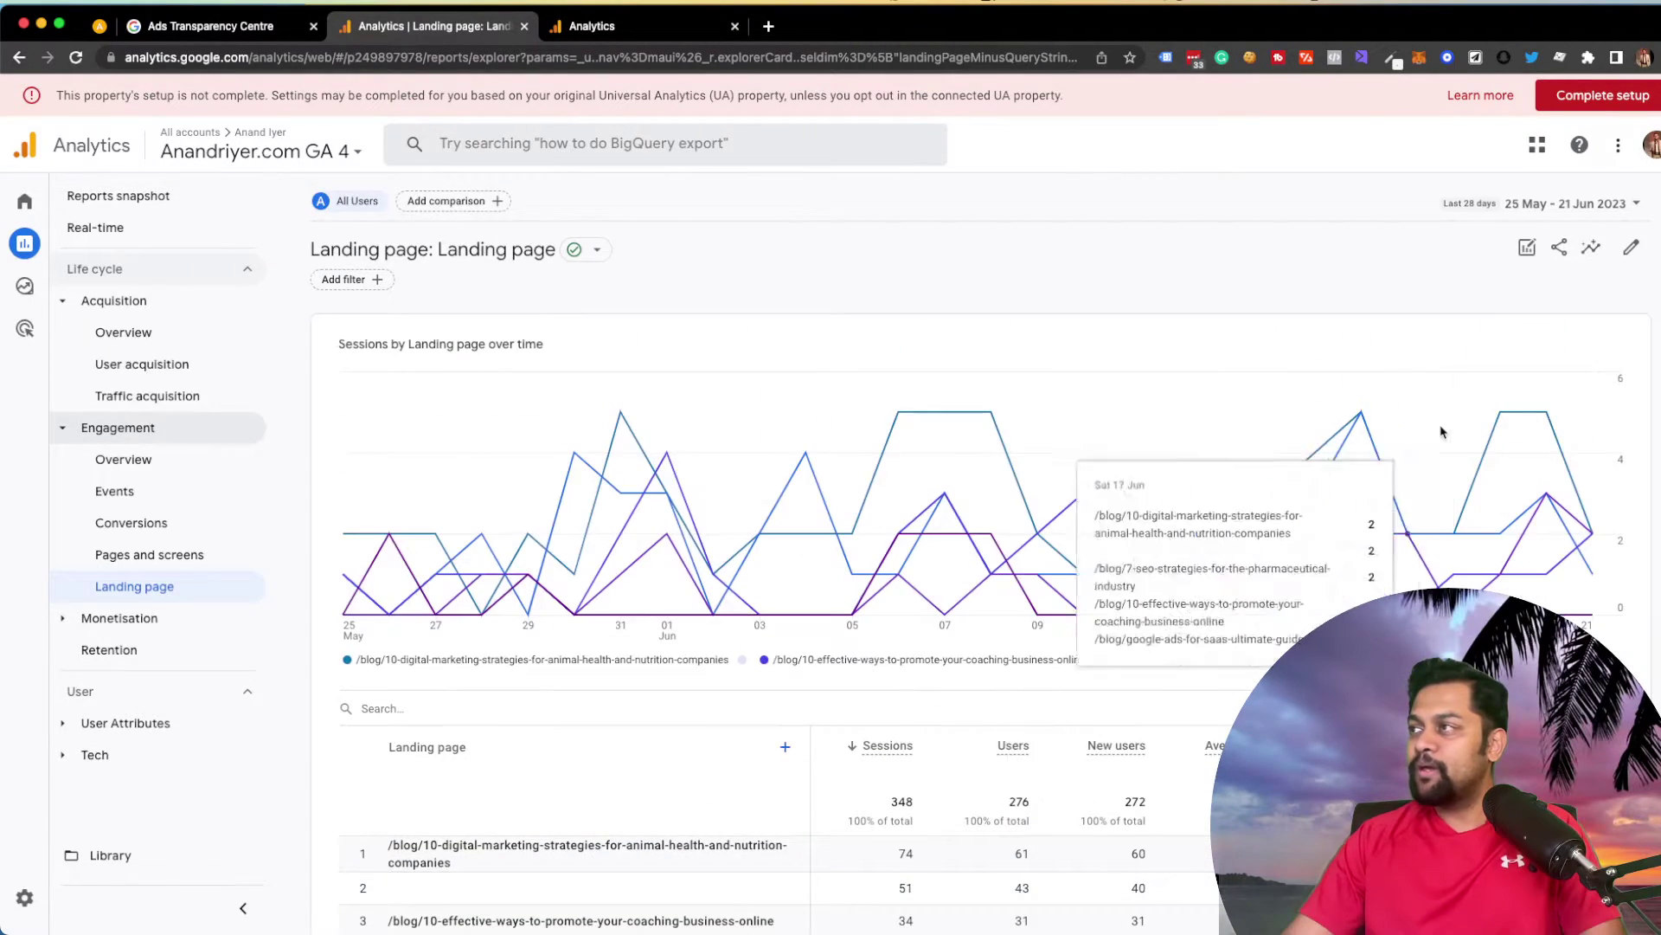
Step: Open the Landing page report's customisation panel and begin adding a new filter
click(1630, 253)
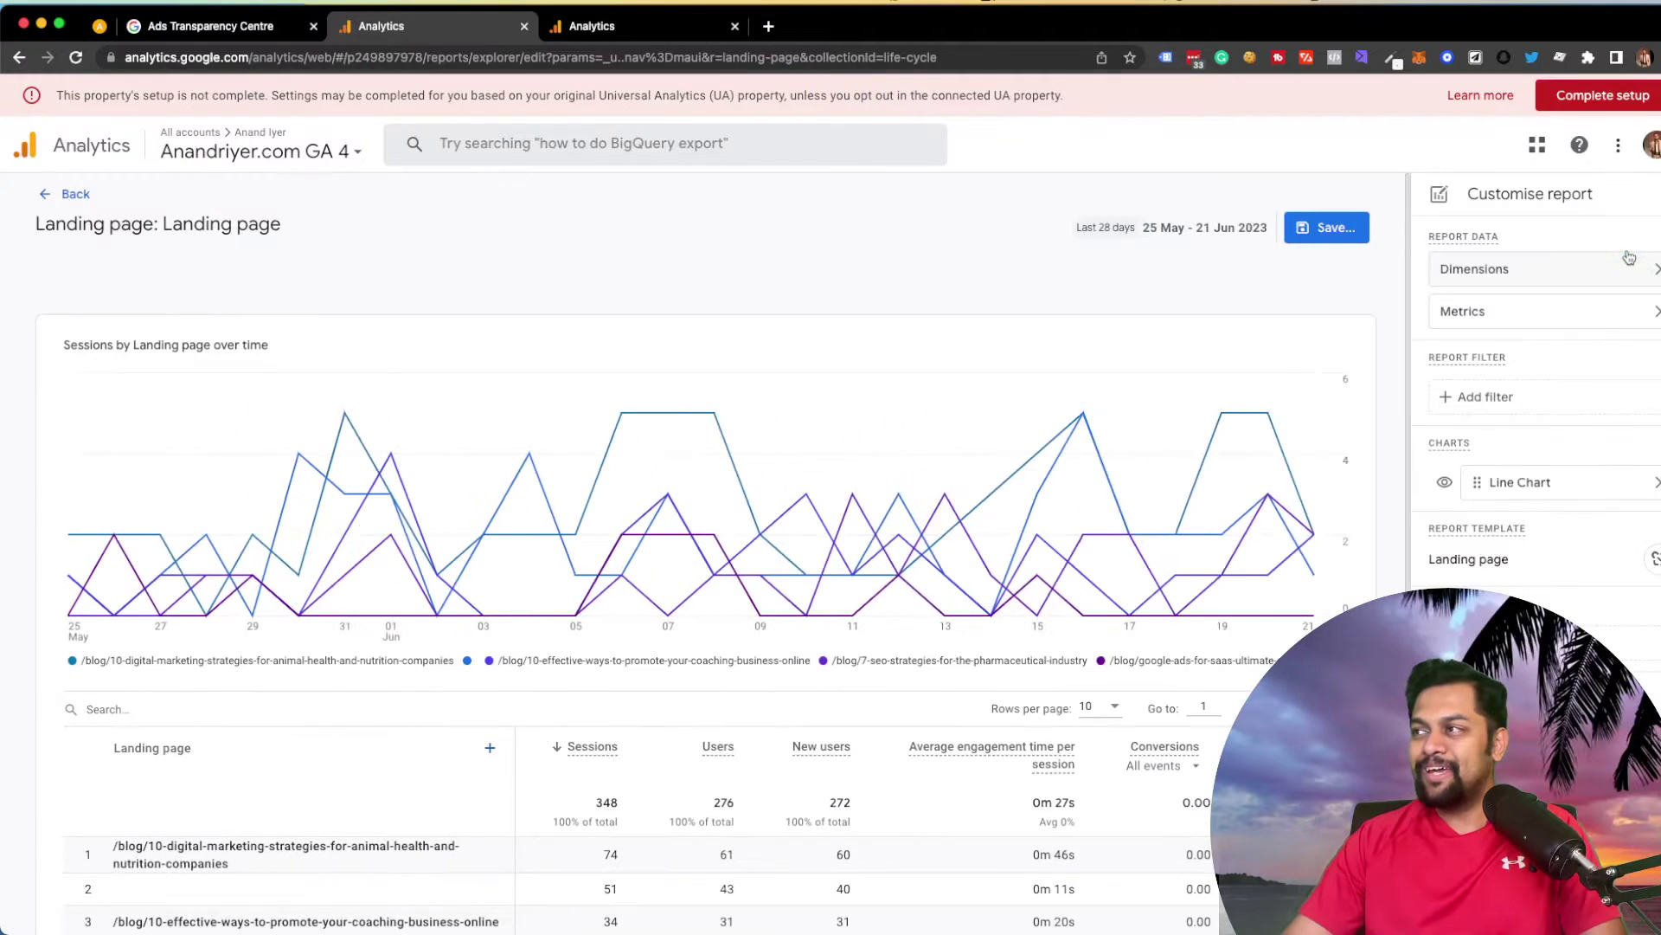
click(1573, 281)
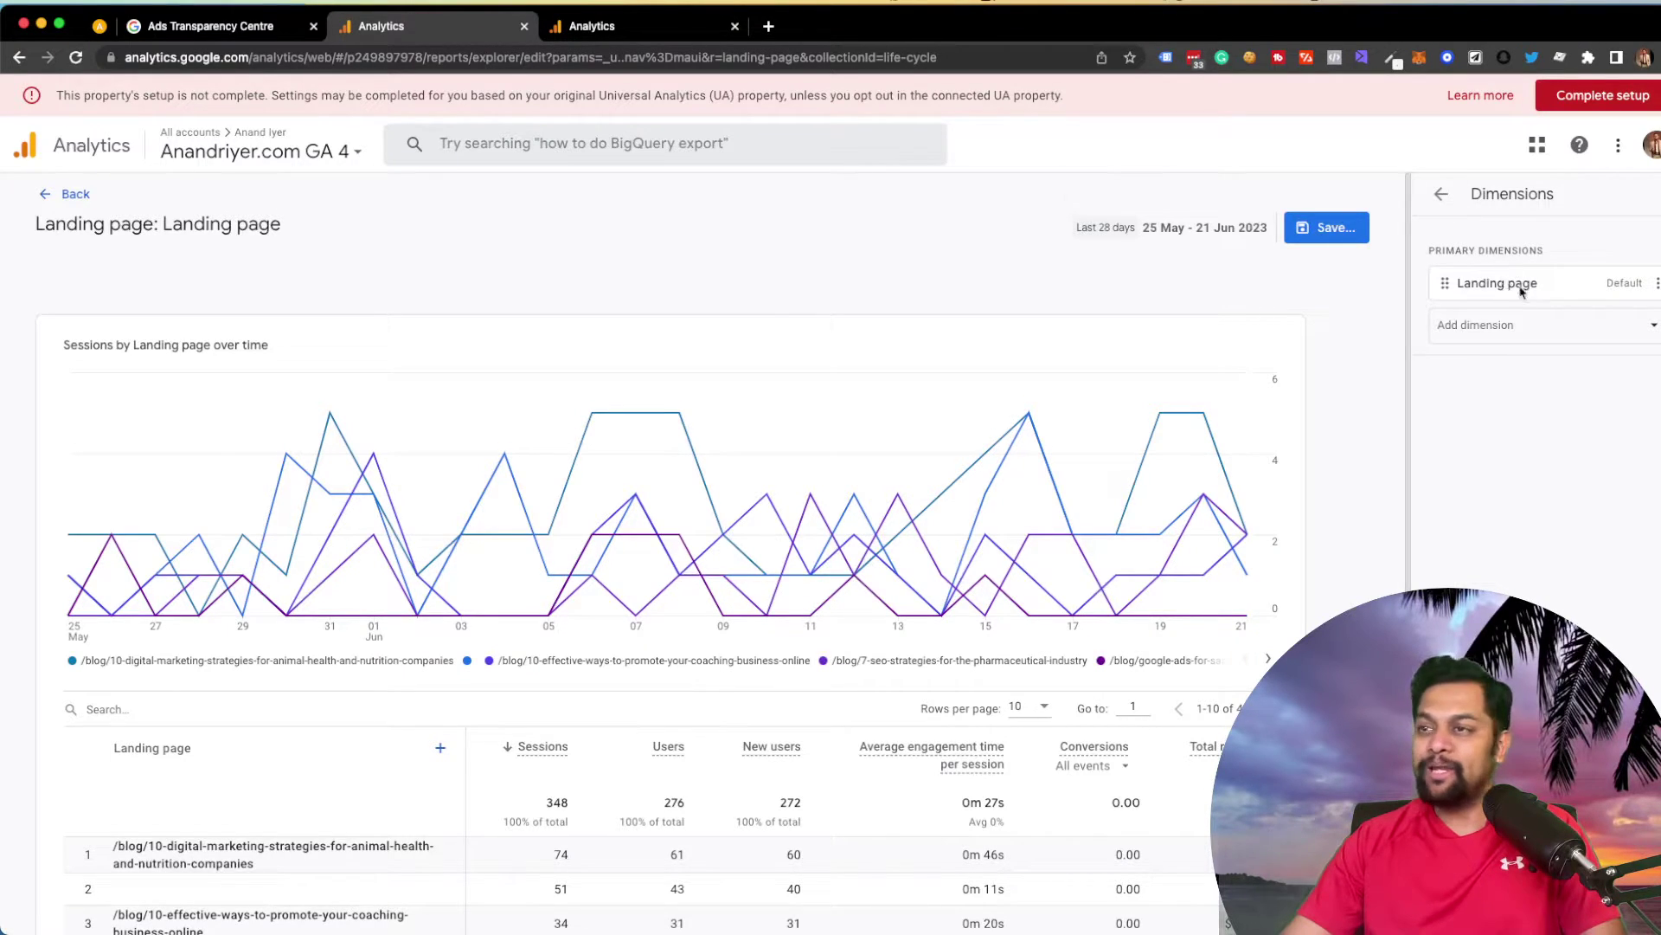
click(1442, 195)
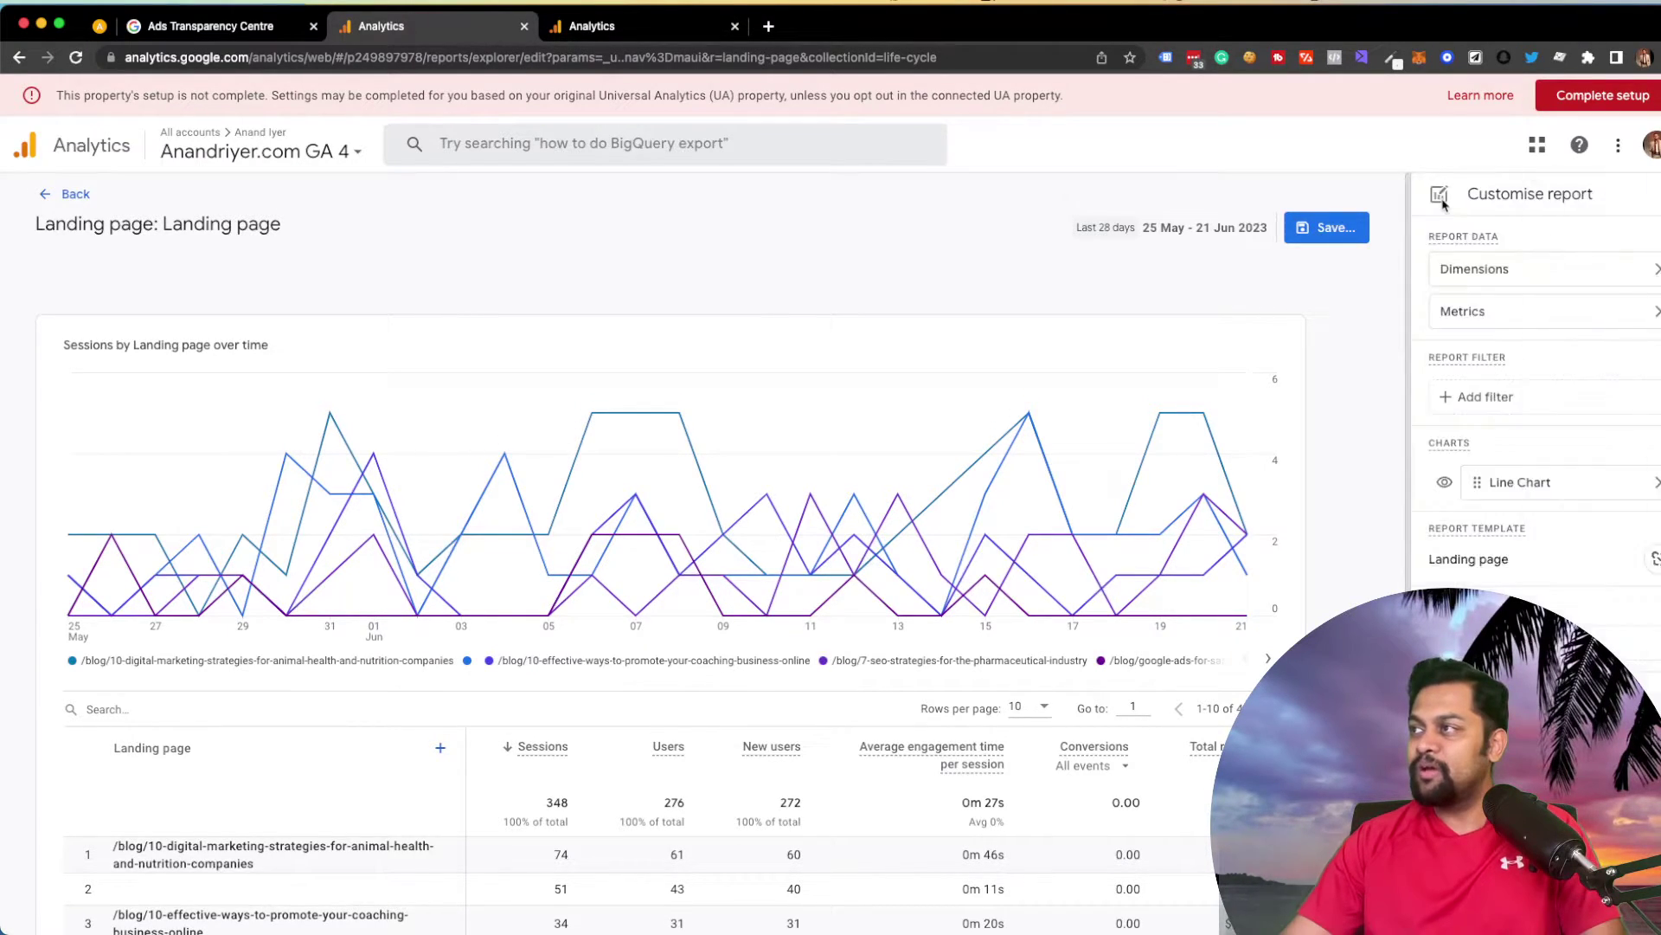
click(1500, 398)
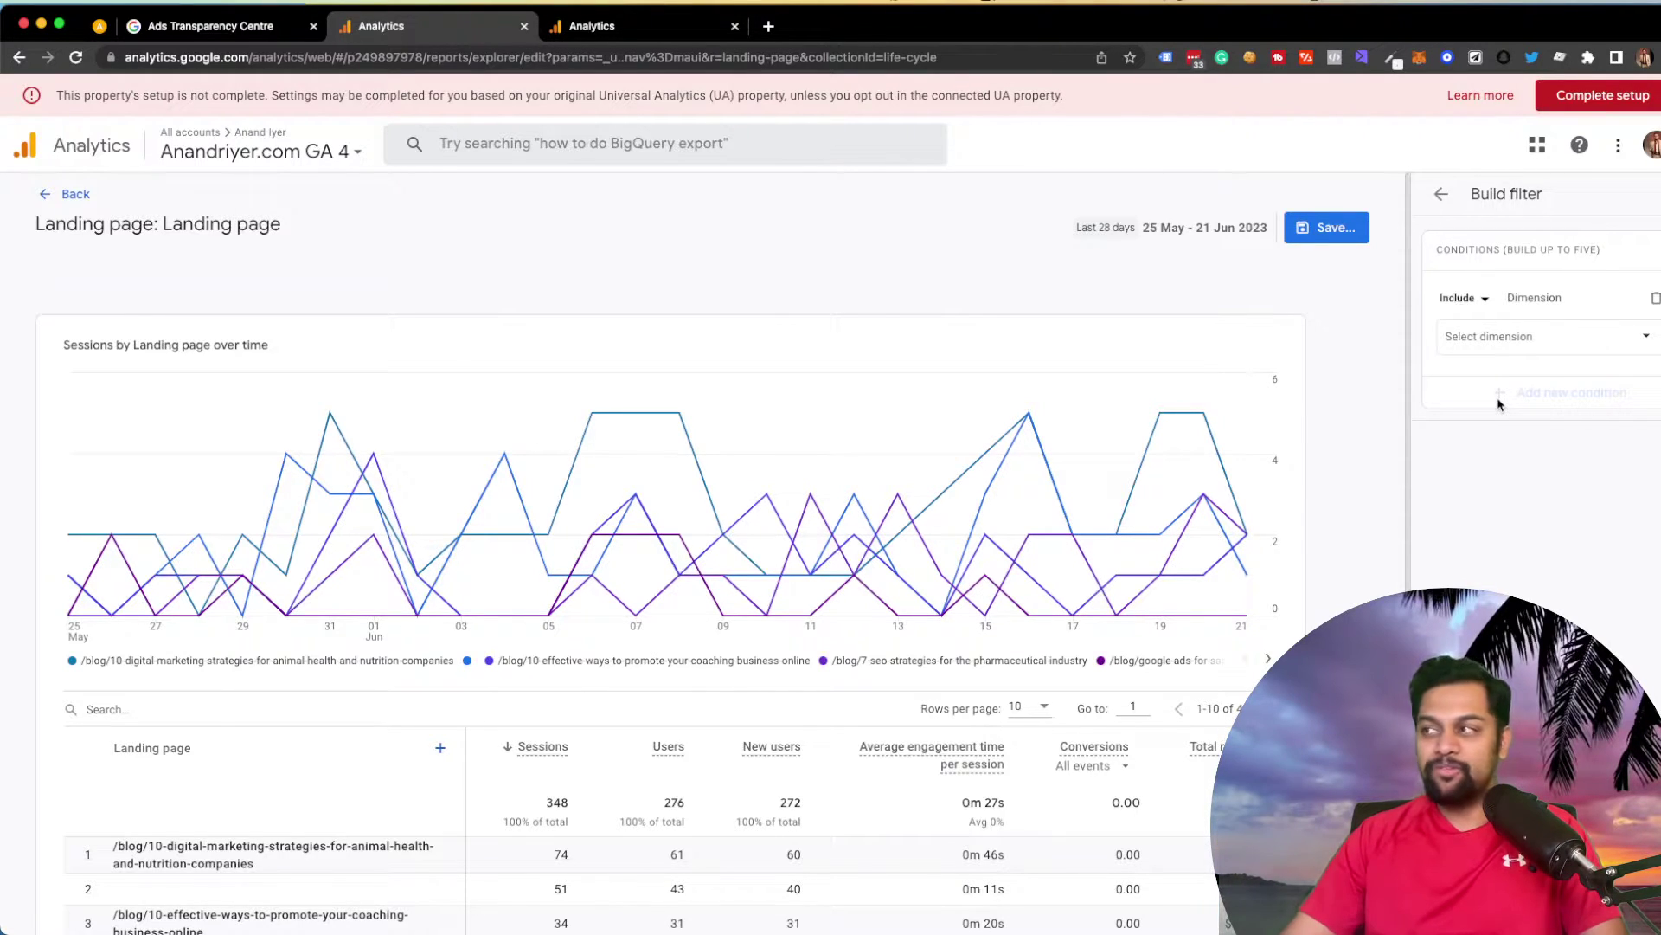
Step: Set the filter dimension to Session default channel group
click(1493, 344)
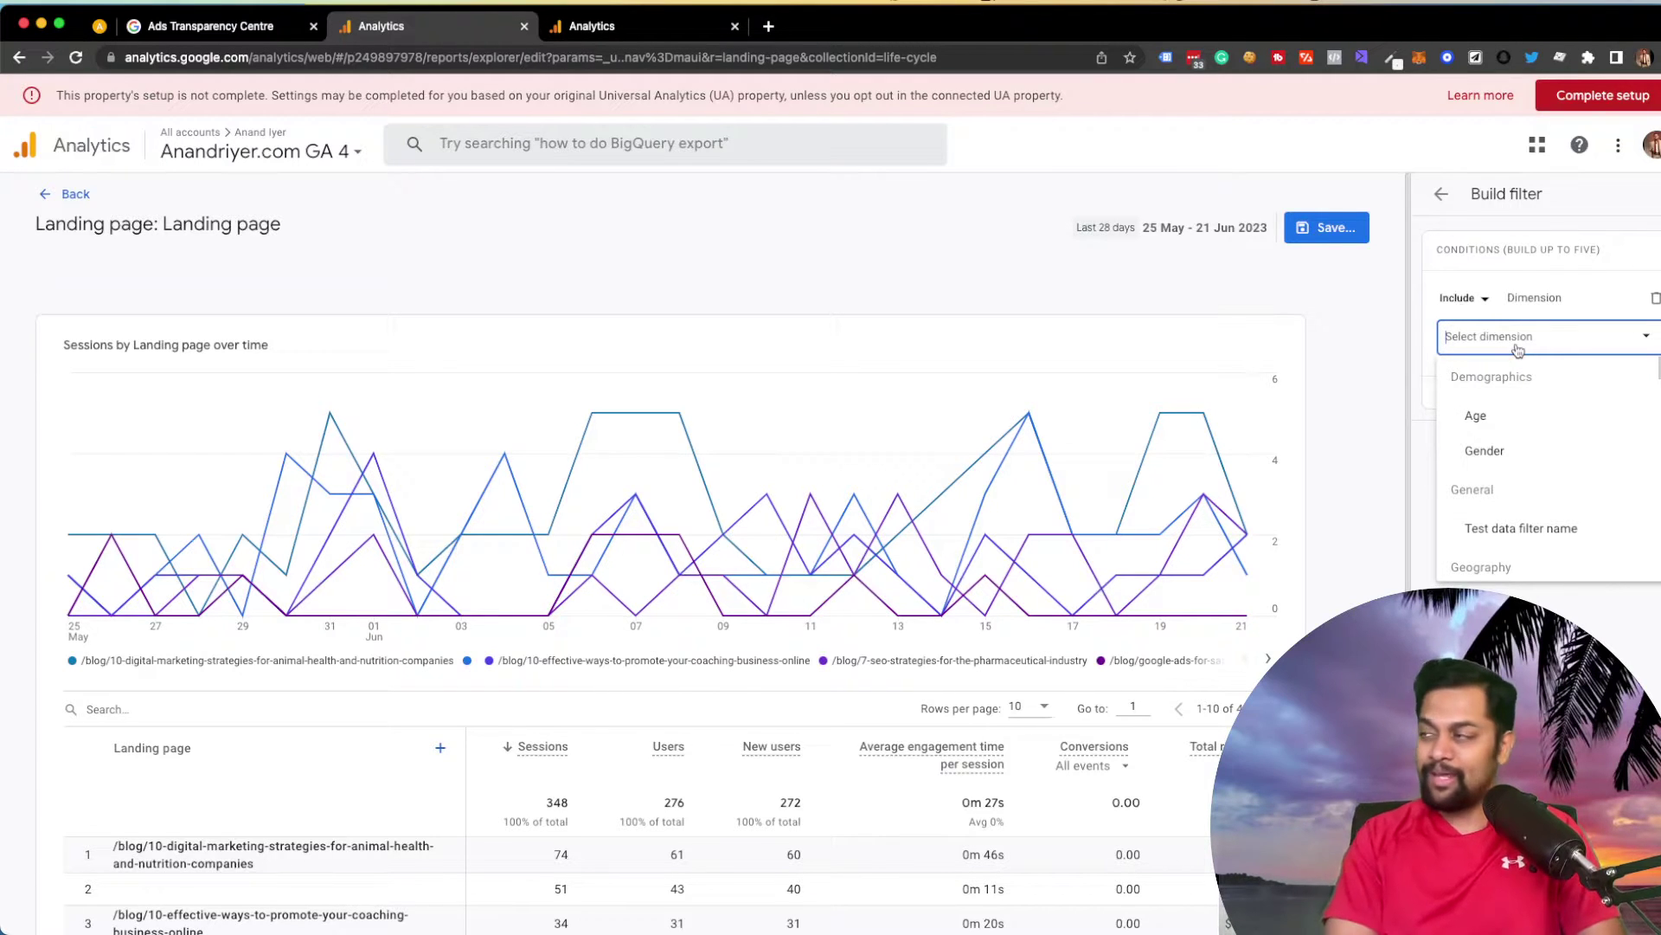
text(defa)
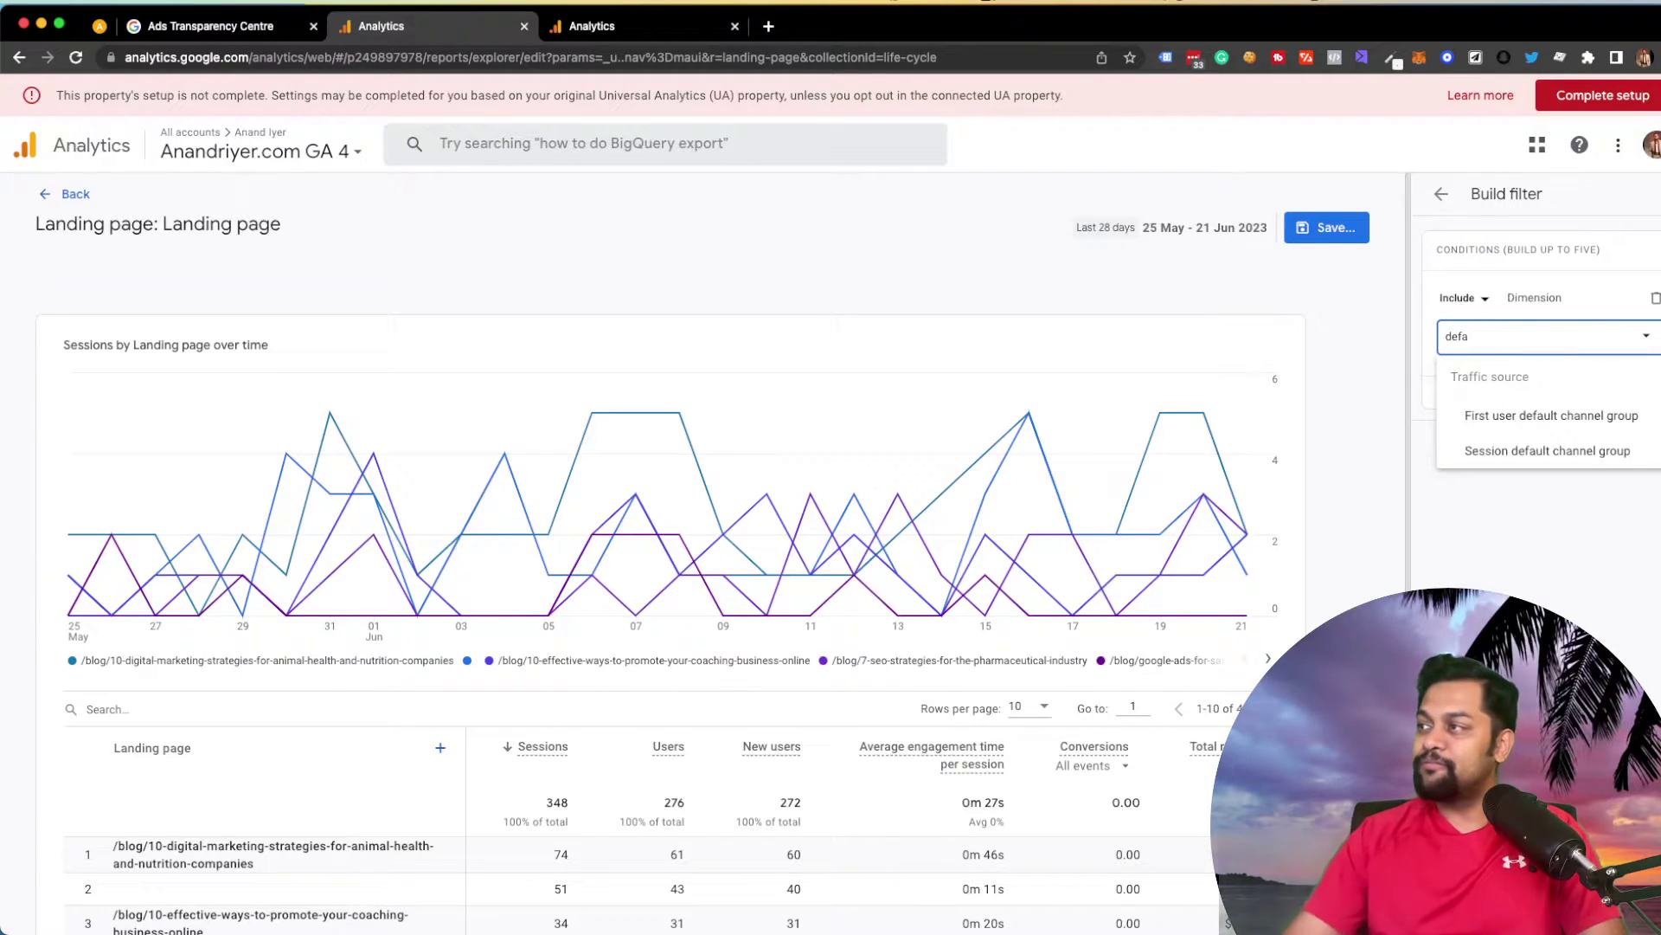
click(1564, 452)
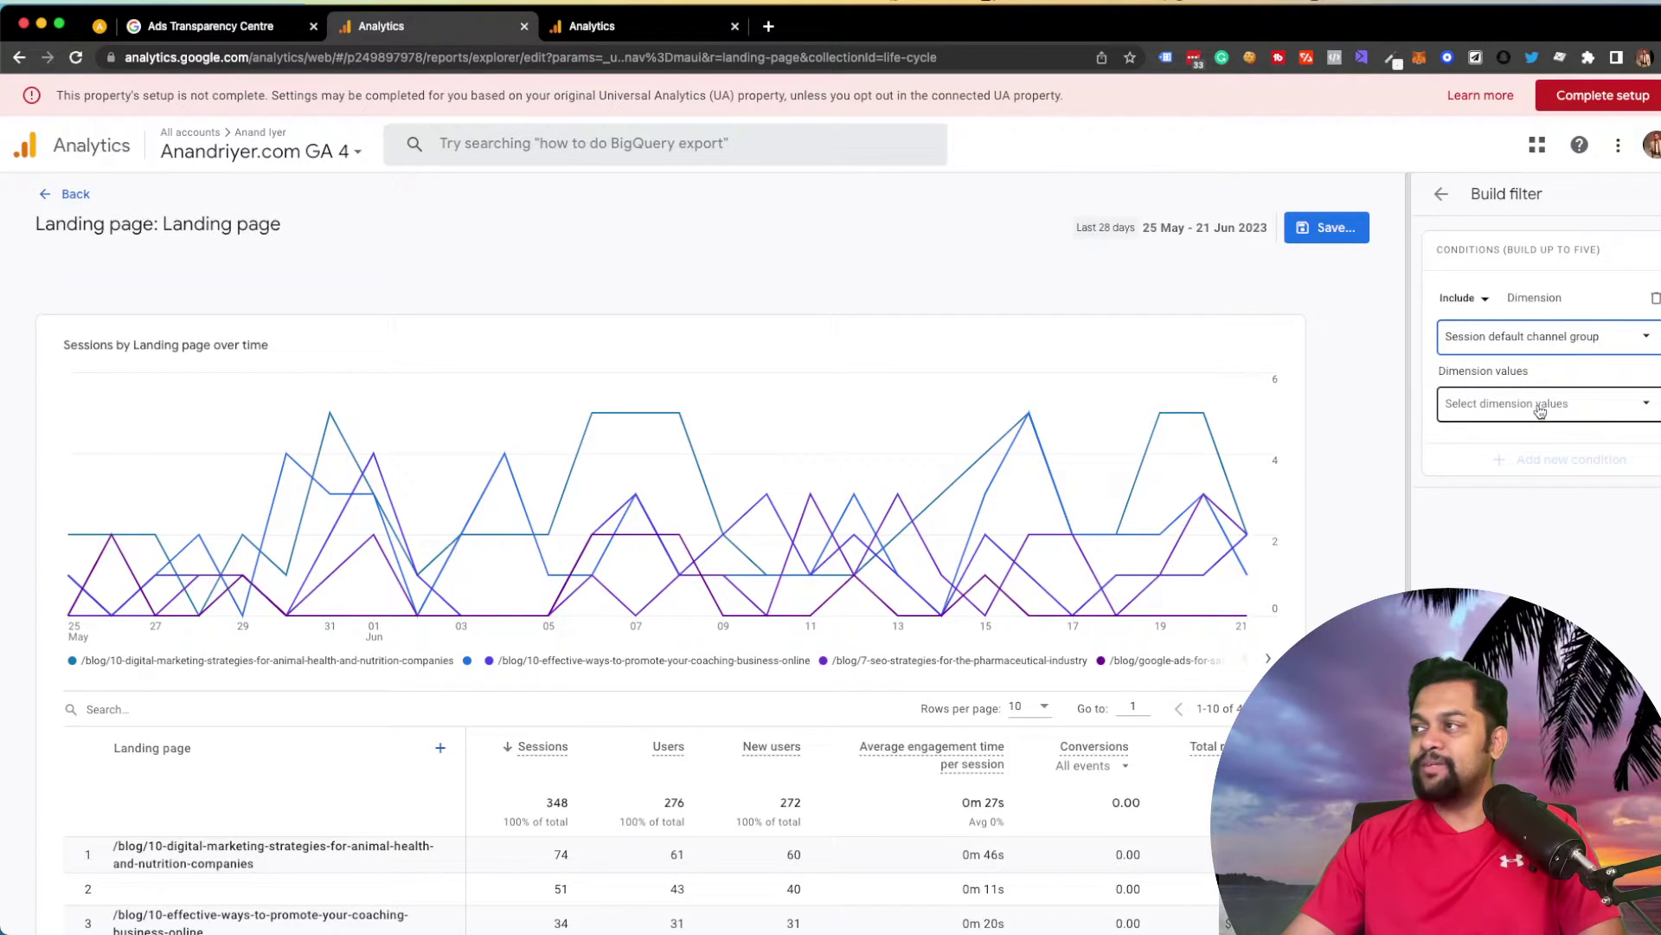
Step: Choose Organic Search as the filter value and apply the filter to the report
click(1580, 415)
scroll(1573, 502, down, 1)
scroll(1573, 510, up, 1)
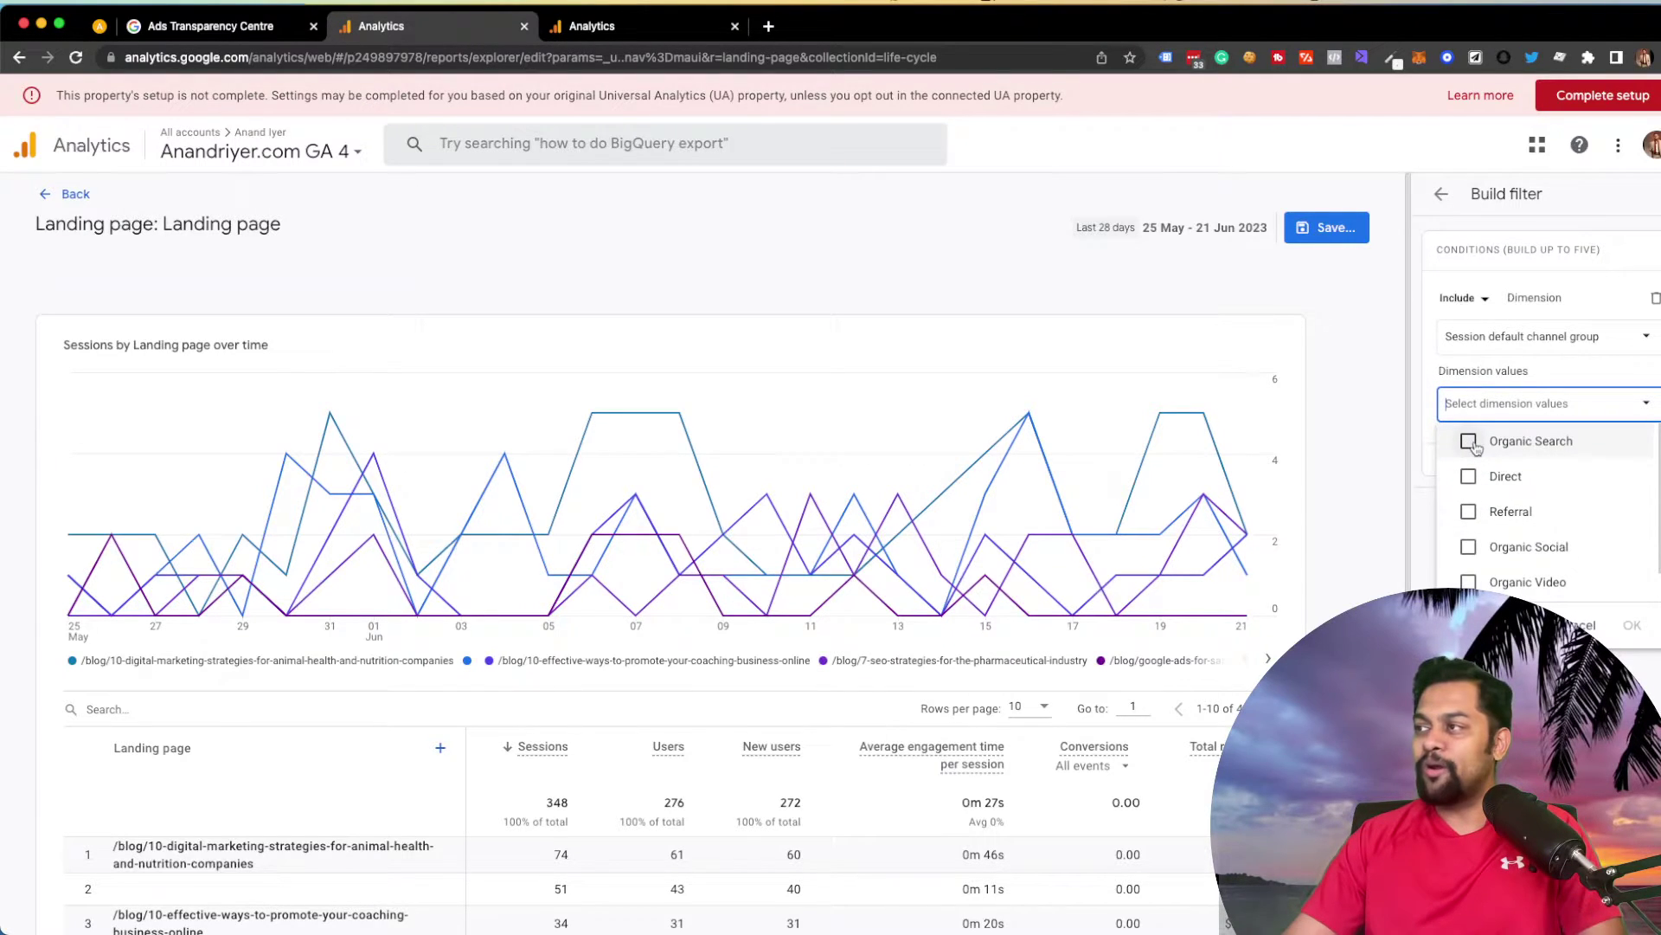
scroll(1471, 476, down, 1)
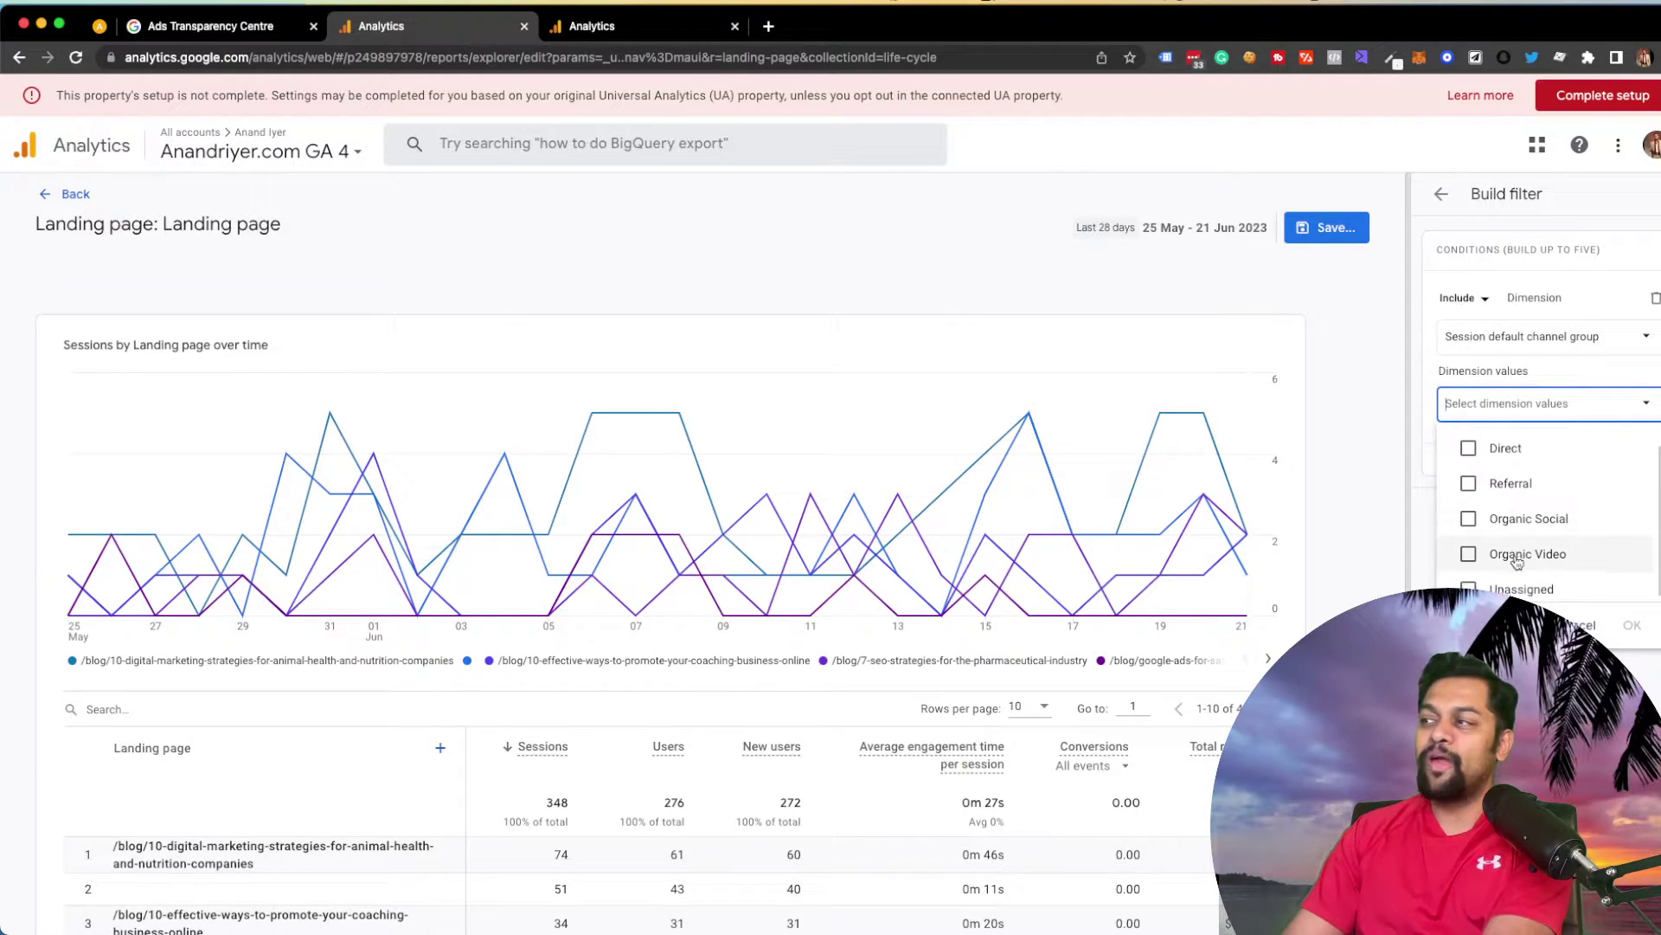
scroll(1525, 554, up, 1)
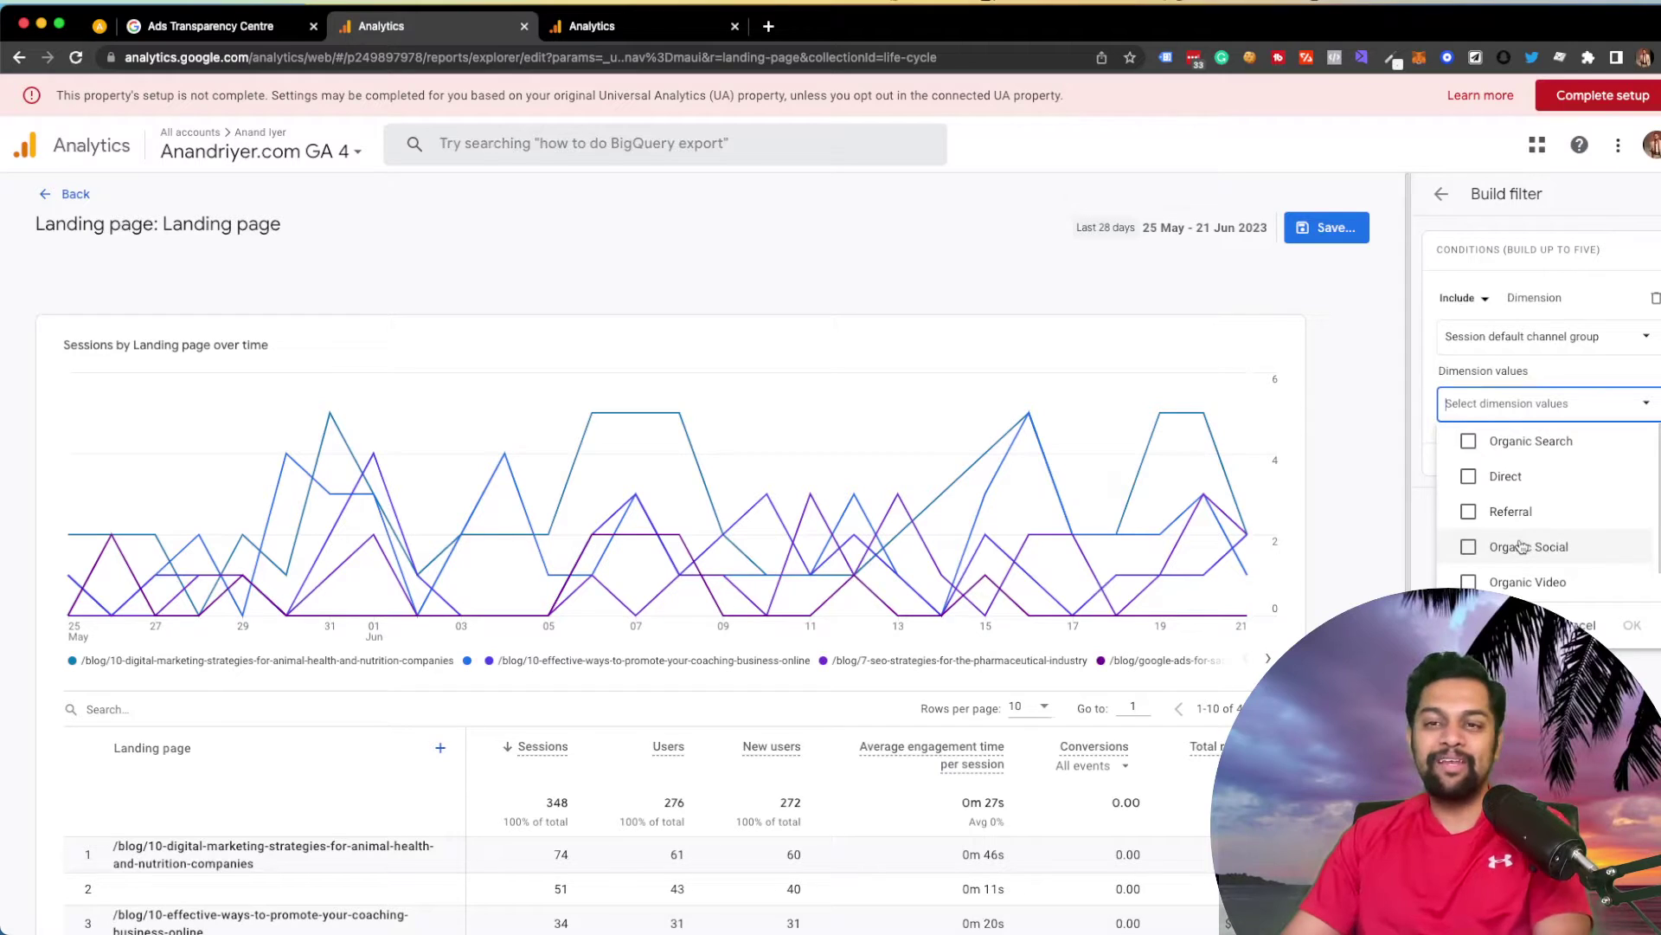
click(1470, 442)
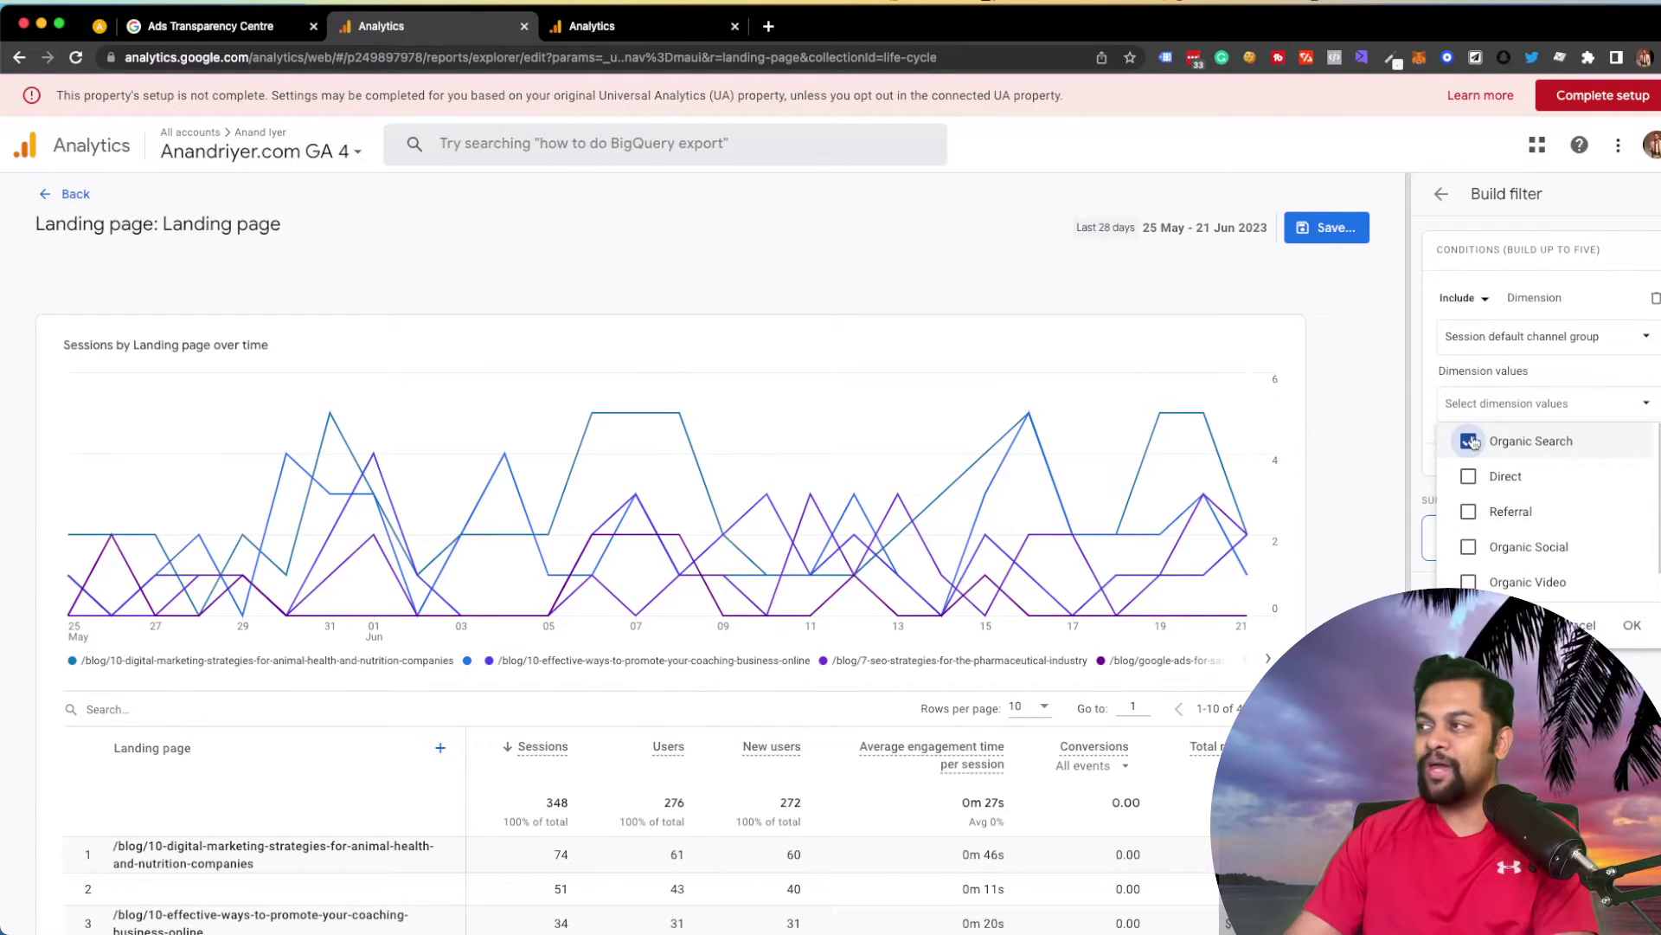
click(1633, 627)
click(1618, 900)
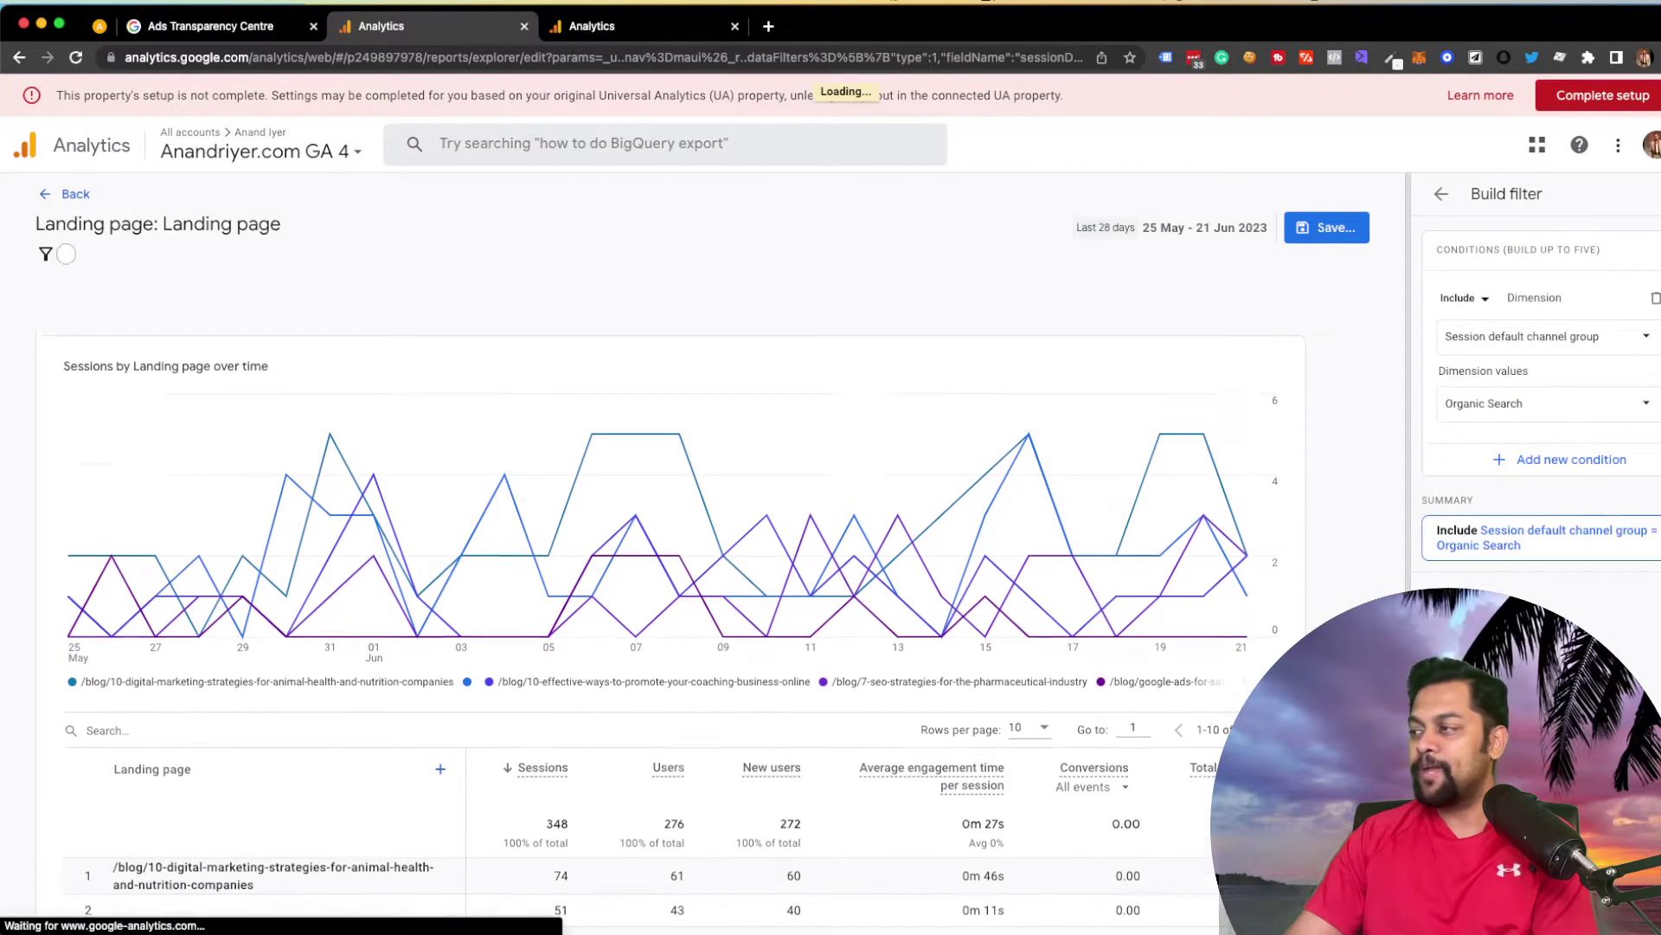
scroll(563, 450, down, 2)
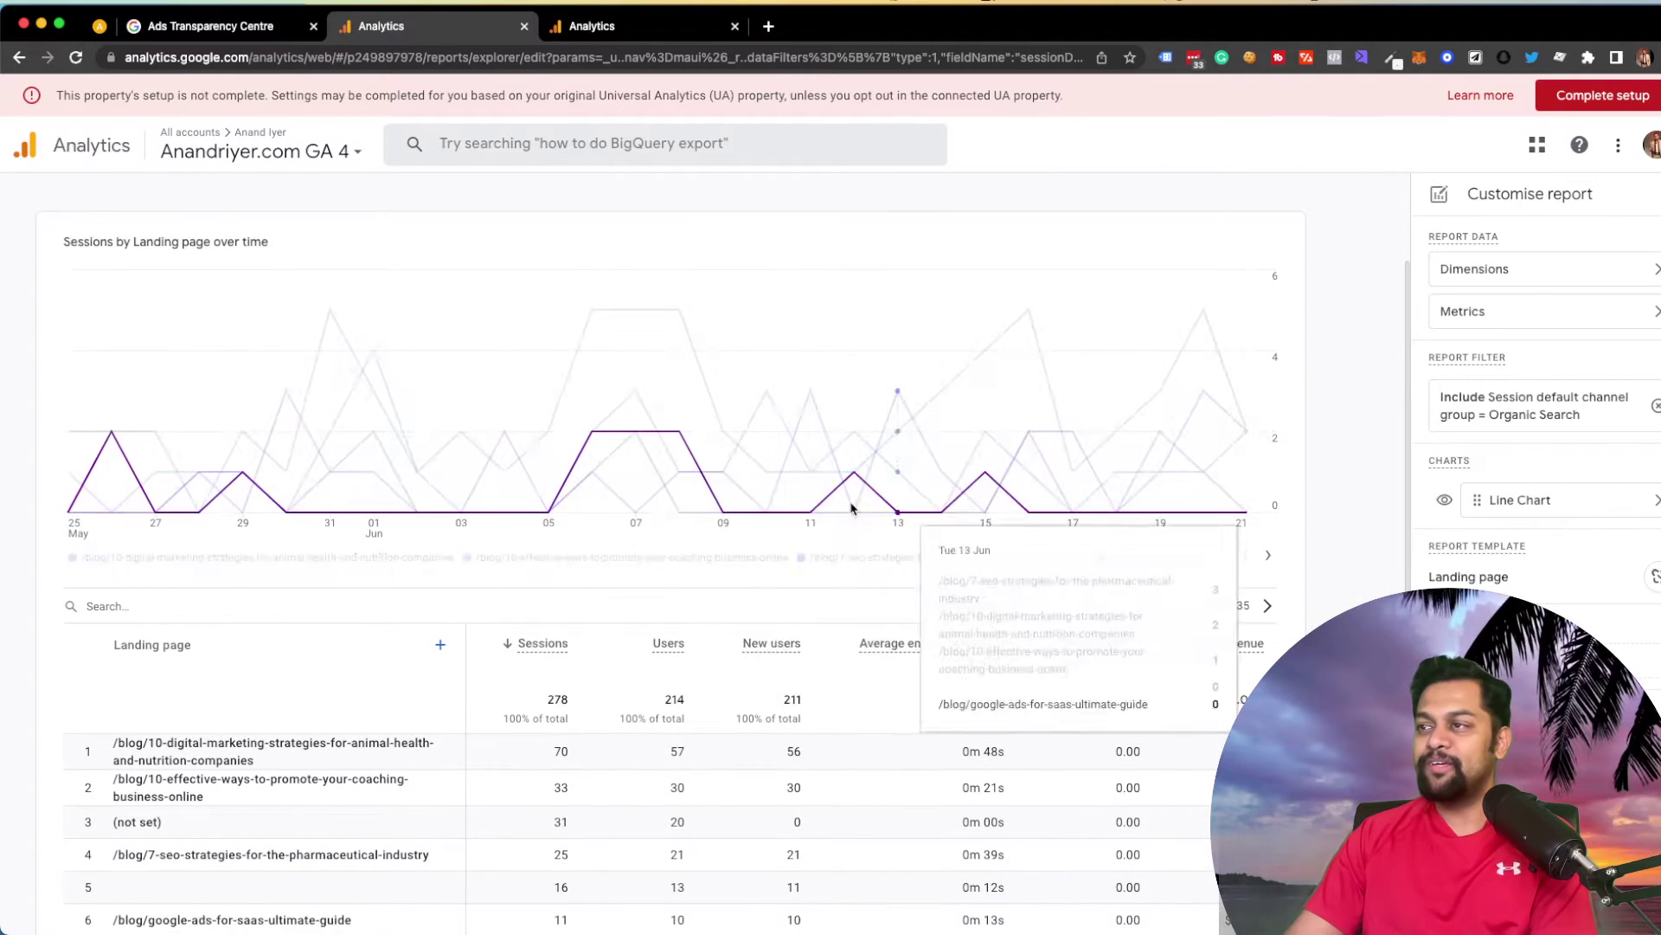
scroll(919, 470, down, 1)
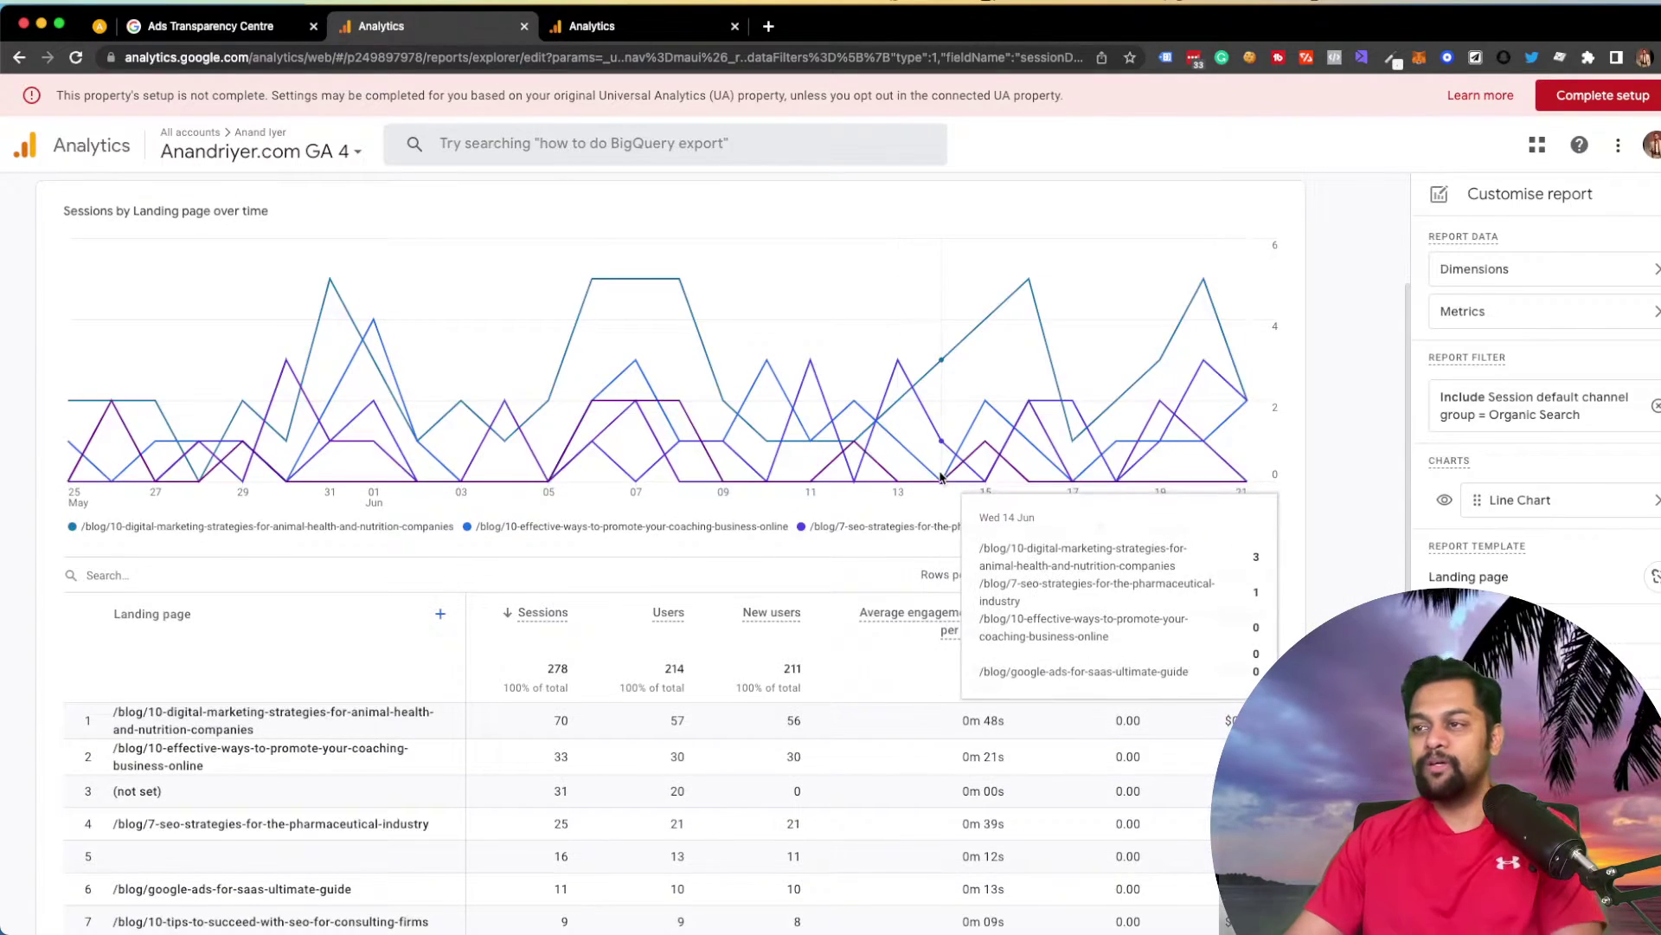
scroll(919, 470, down, 3)
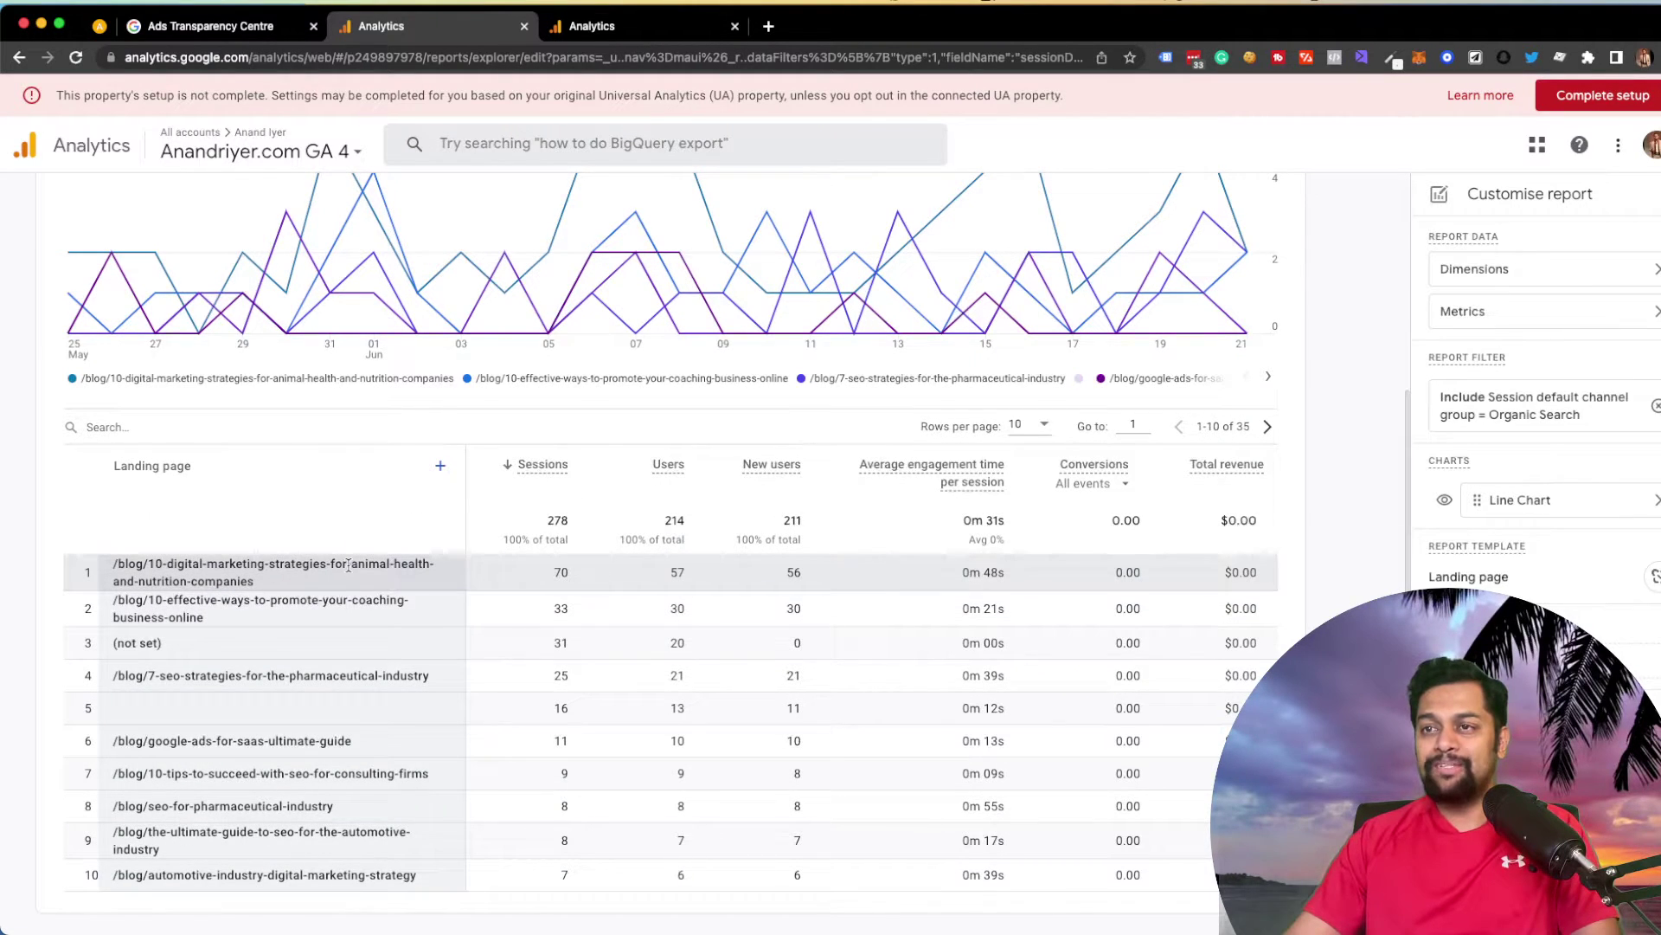
scroll(346, 567, up, 3)
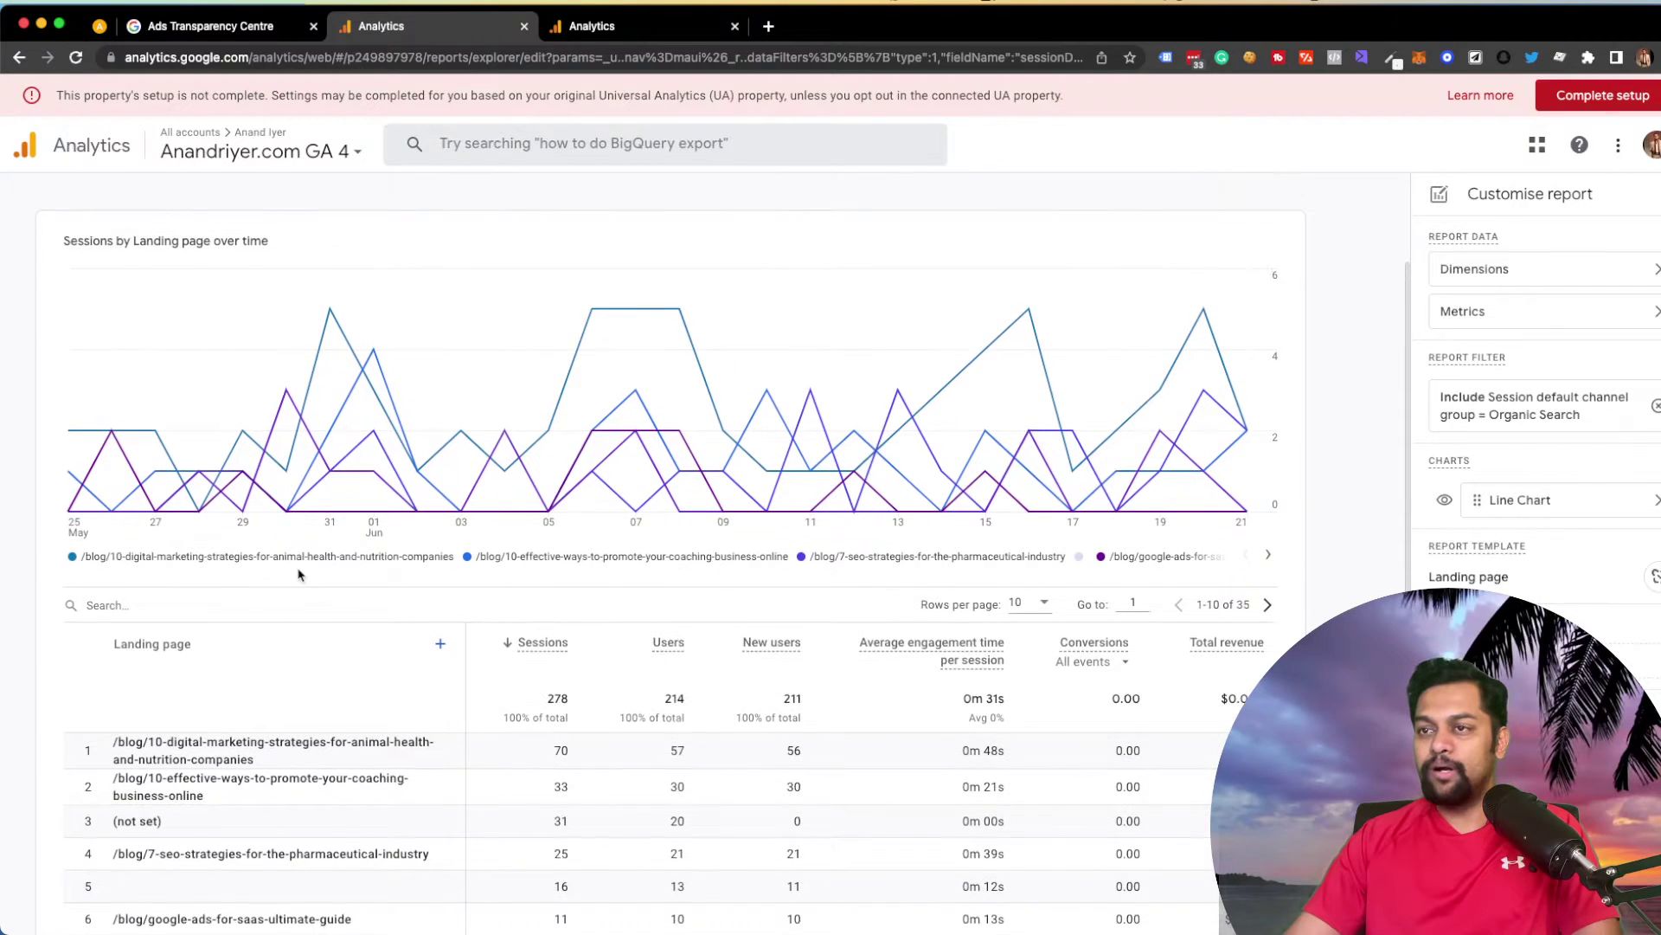
scroll(299, 574, down, 1)
click(329, 564)
scroll(530, 584, down, 2)
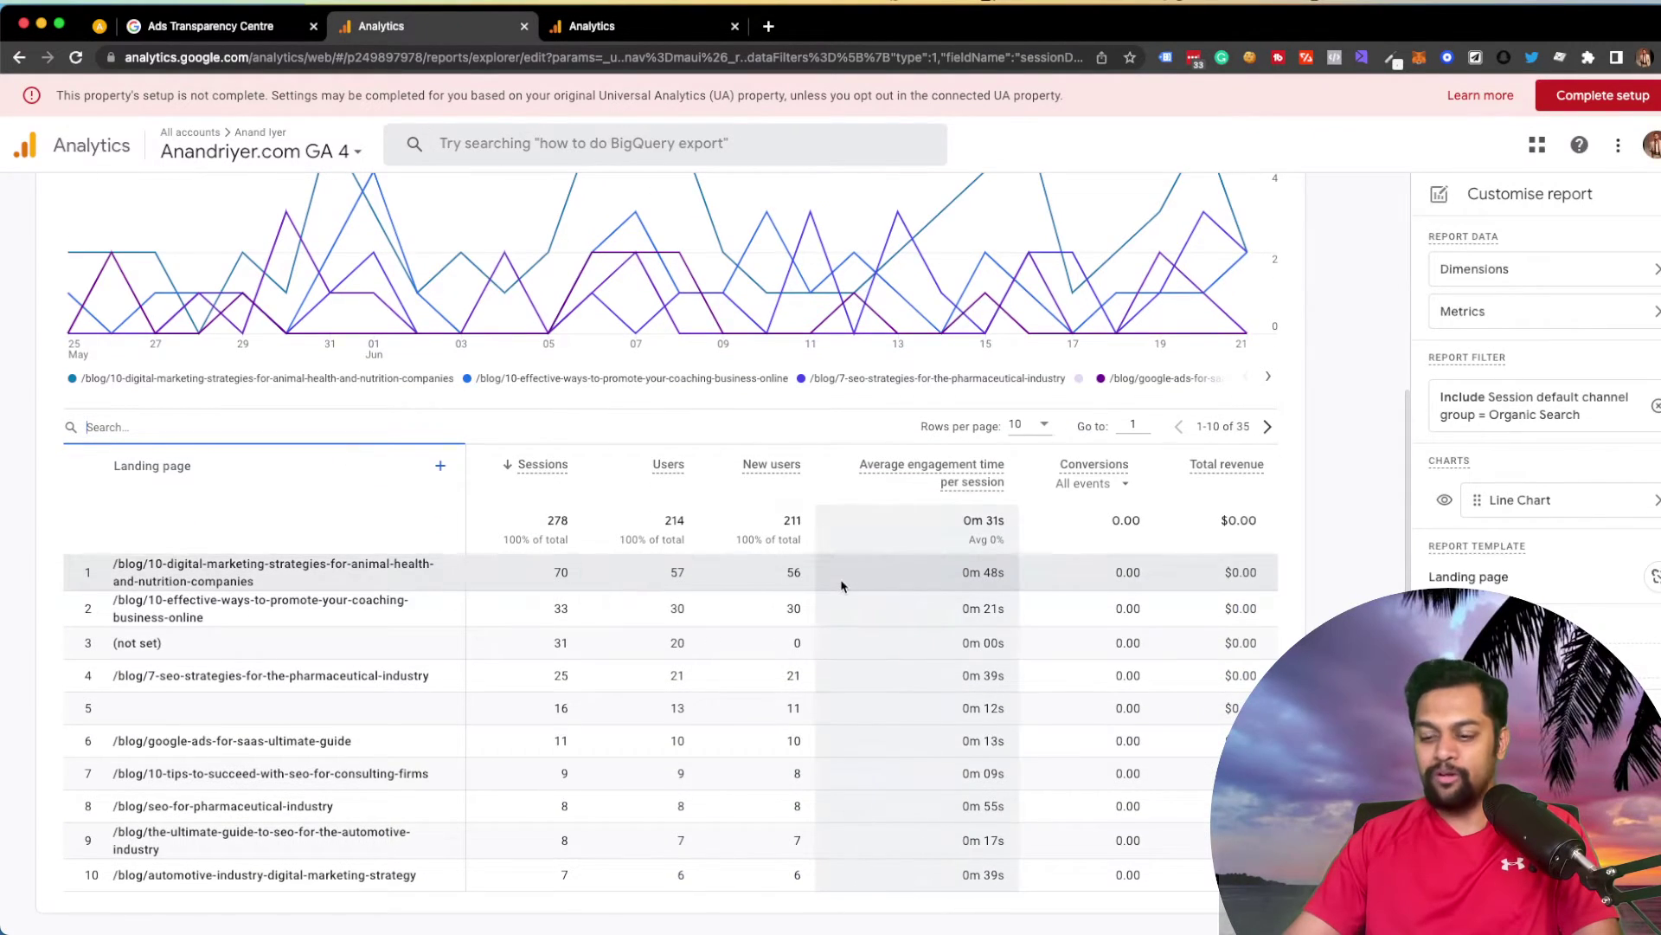
text(/)
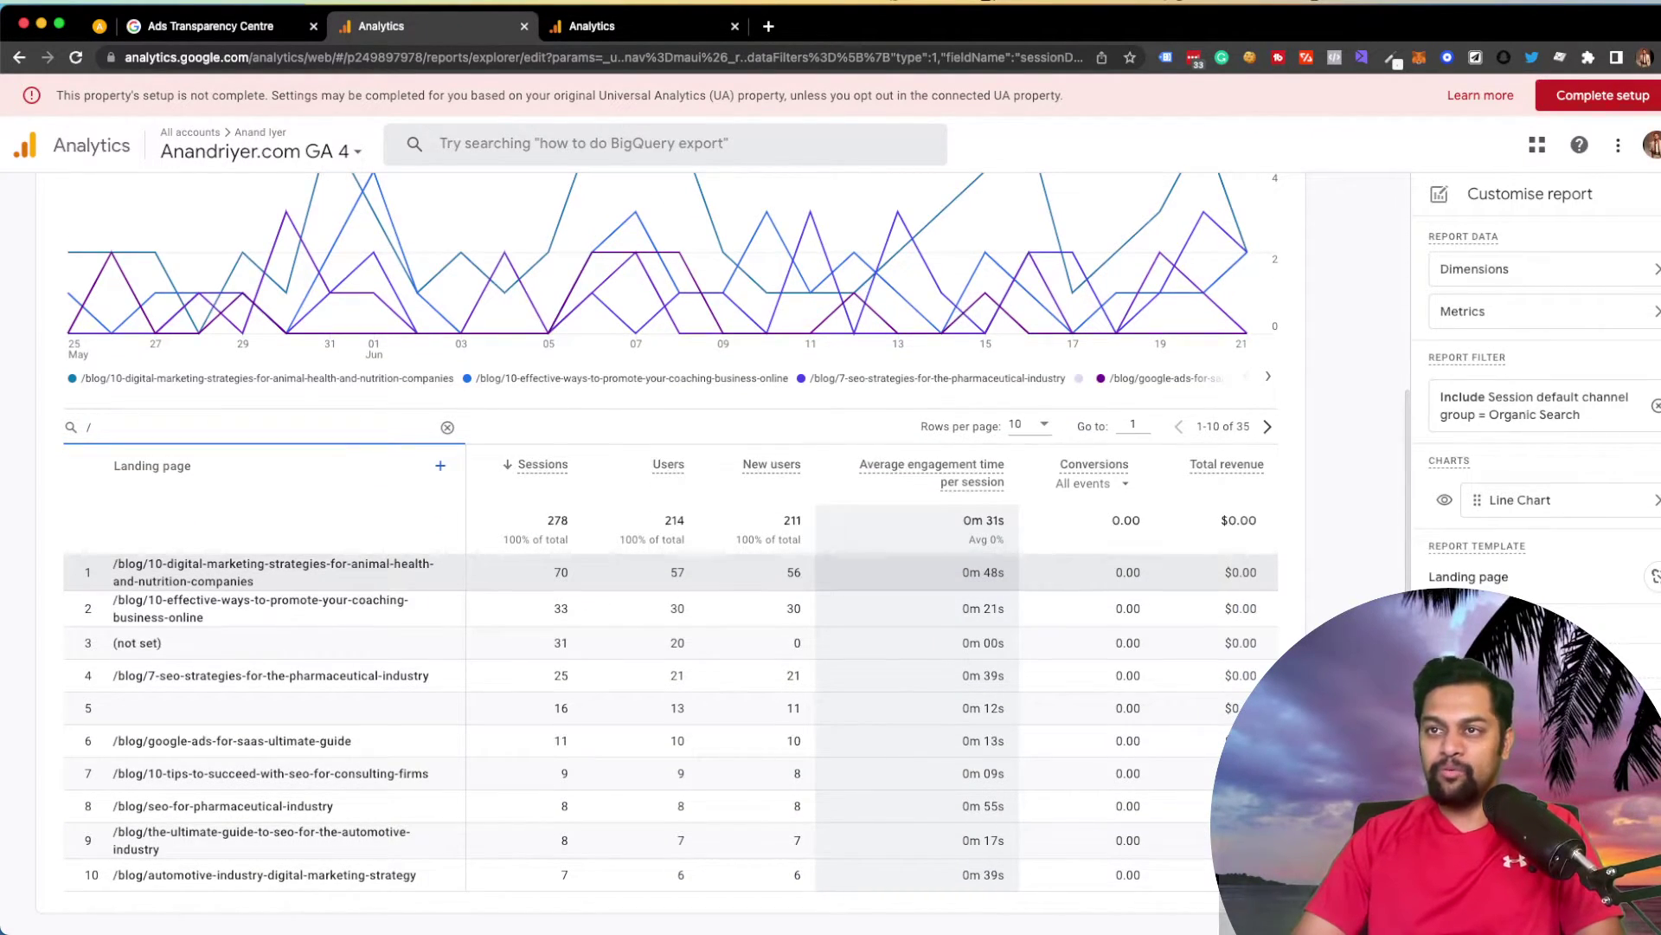
text(about)
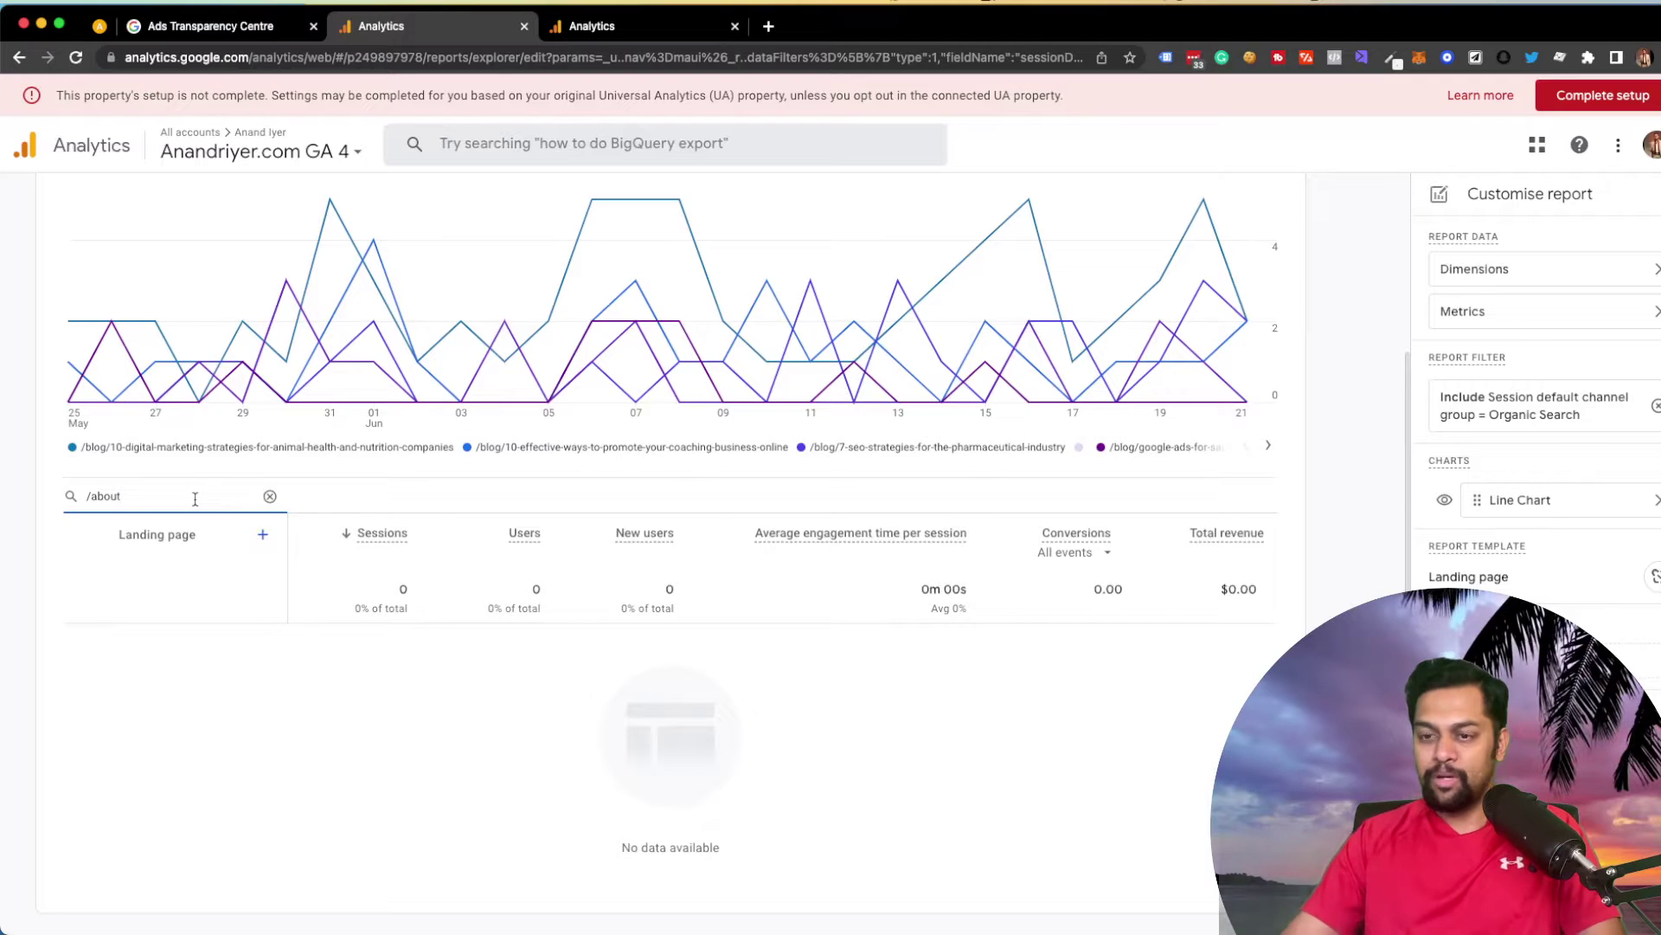
key(BackSpace)
key(BackSpace)
key(BackSpace)
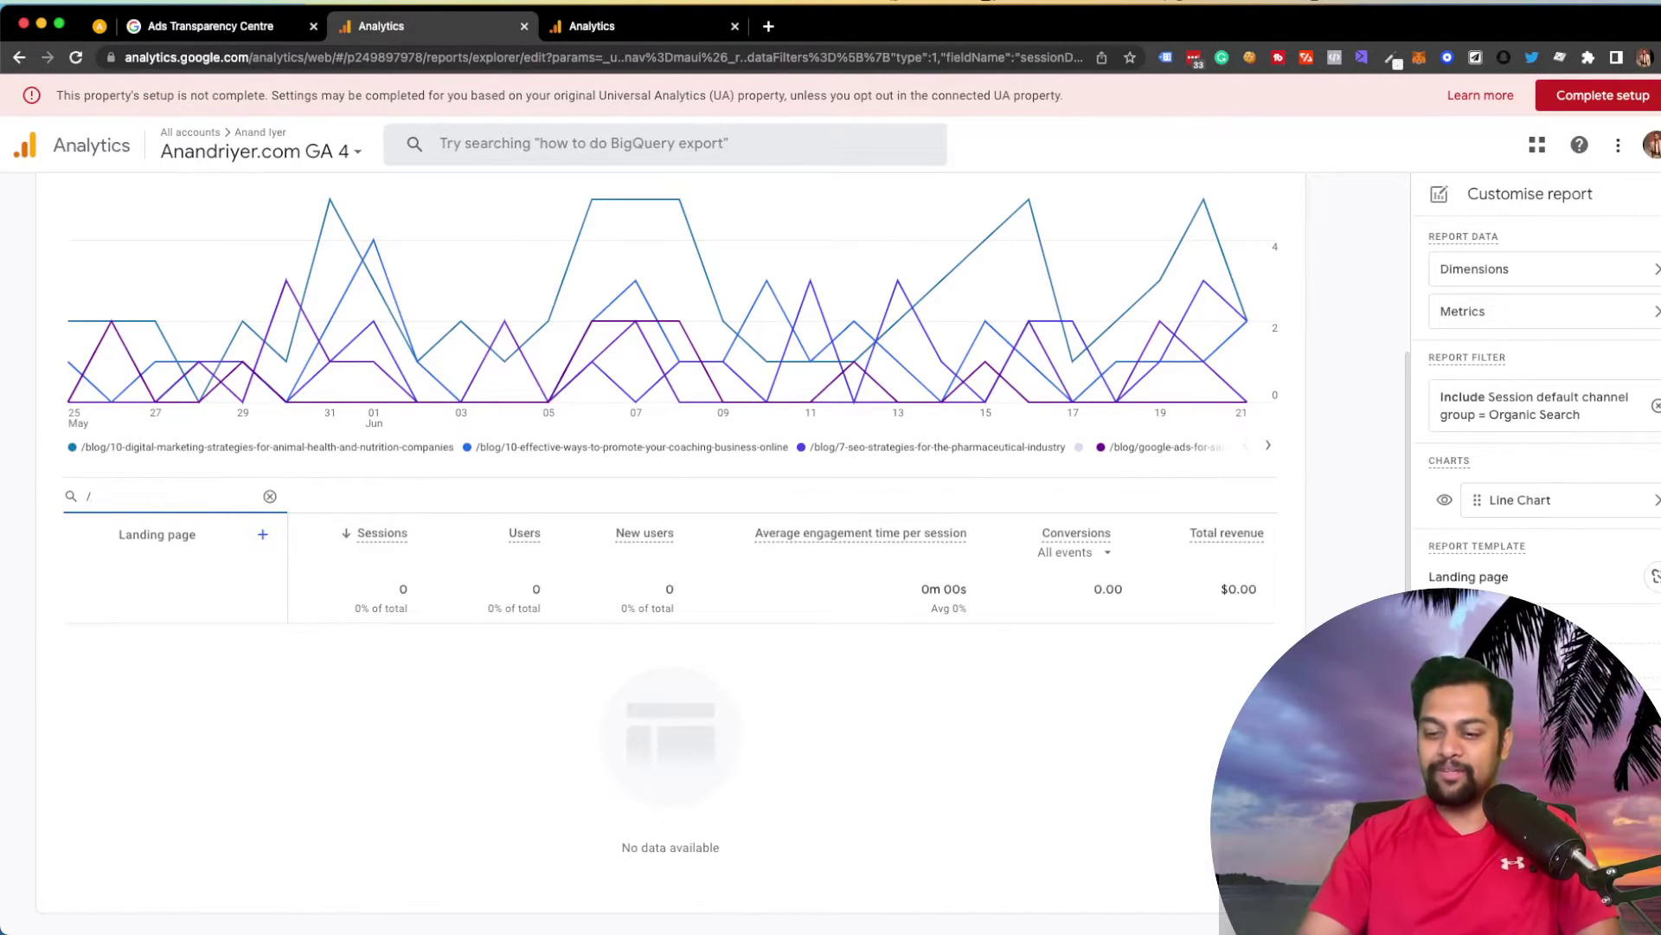
key(BackSpace)
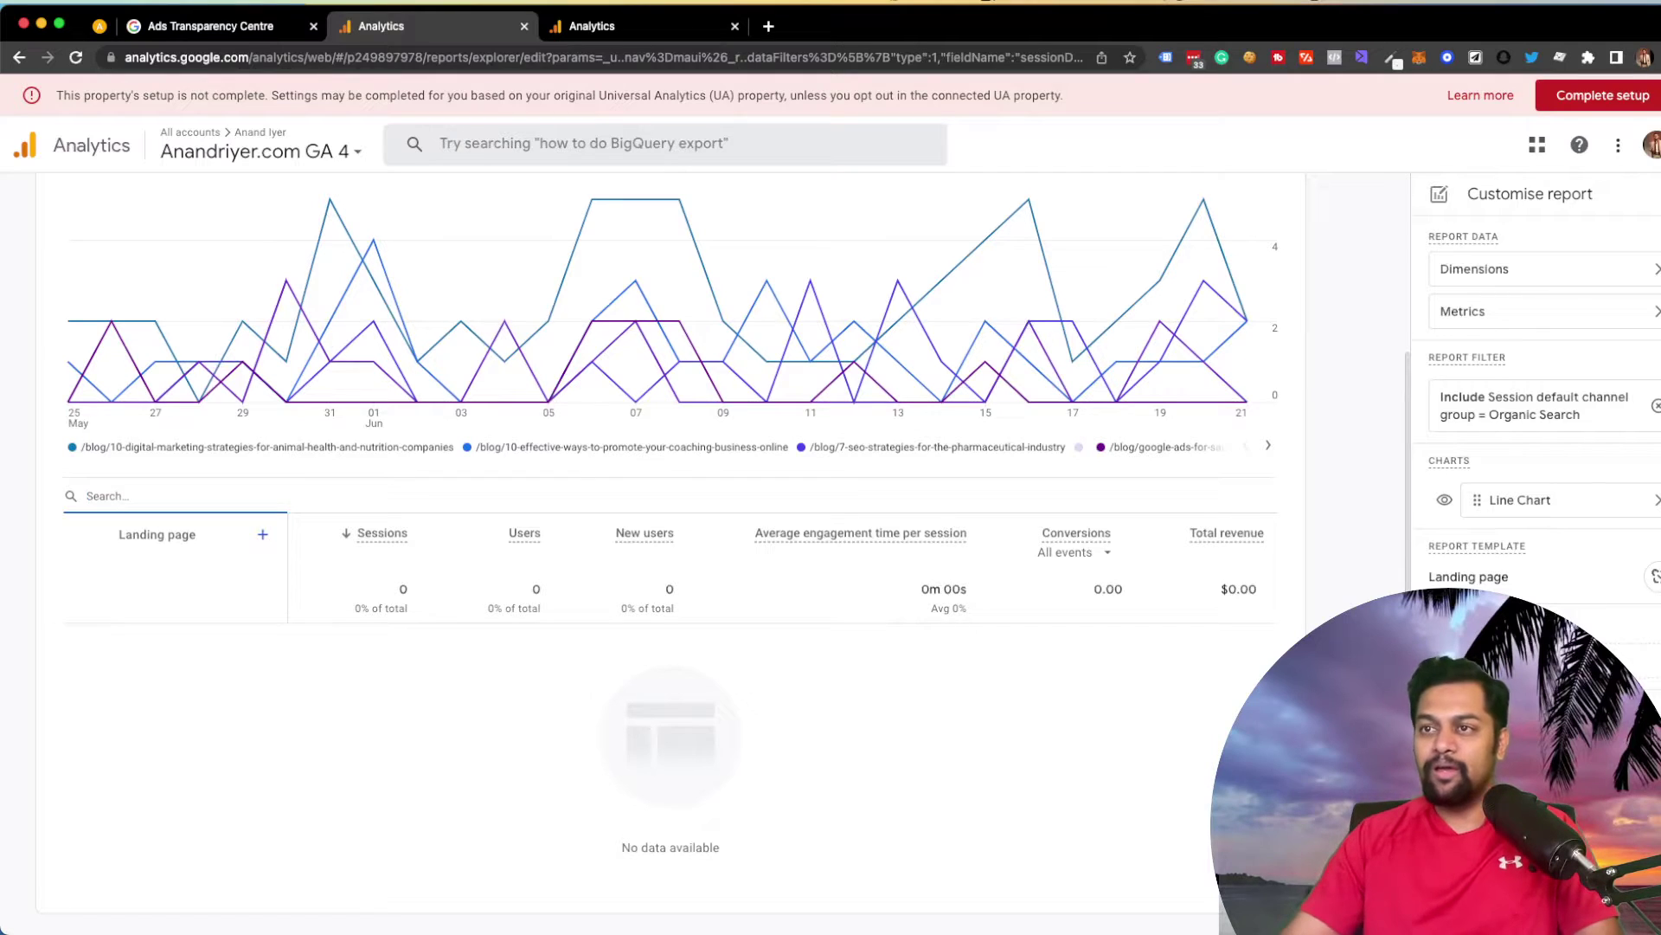
click(801, 705)
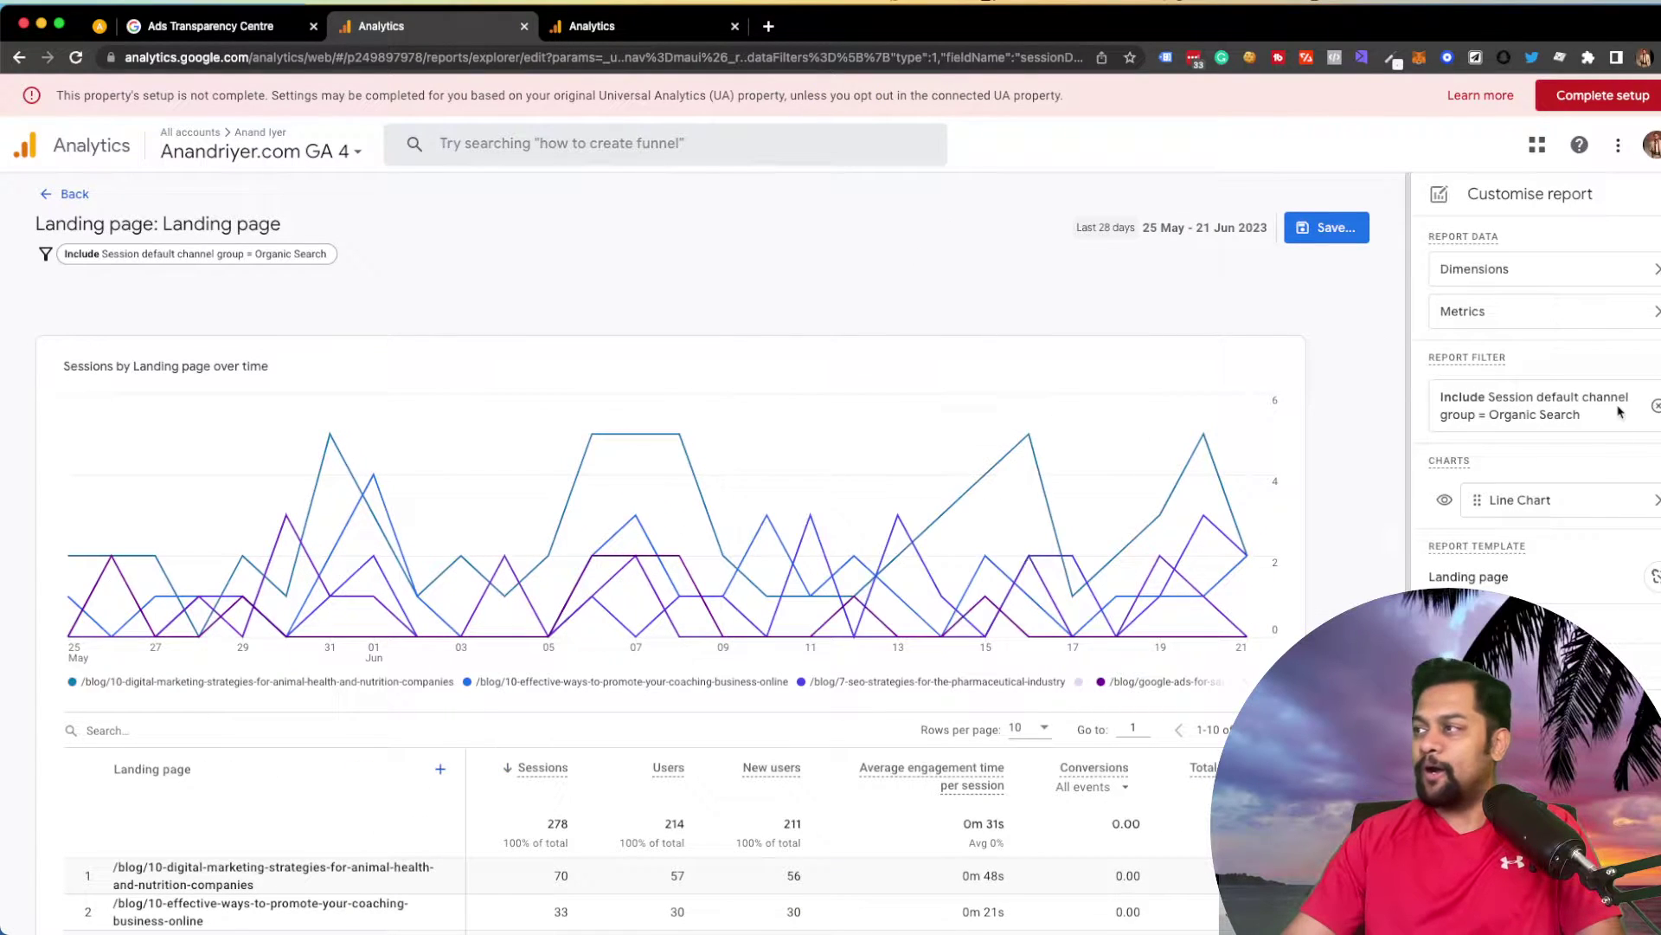
Step: Save as a new report, replacing the default name with 'Organic Traffic to Landing Page'
scroll(684, 485, down, 4)
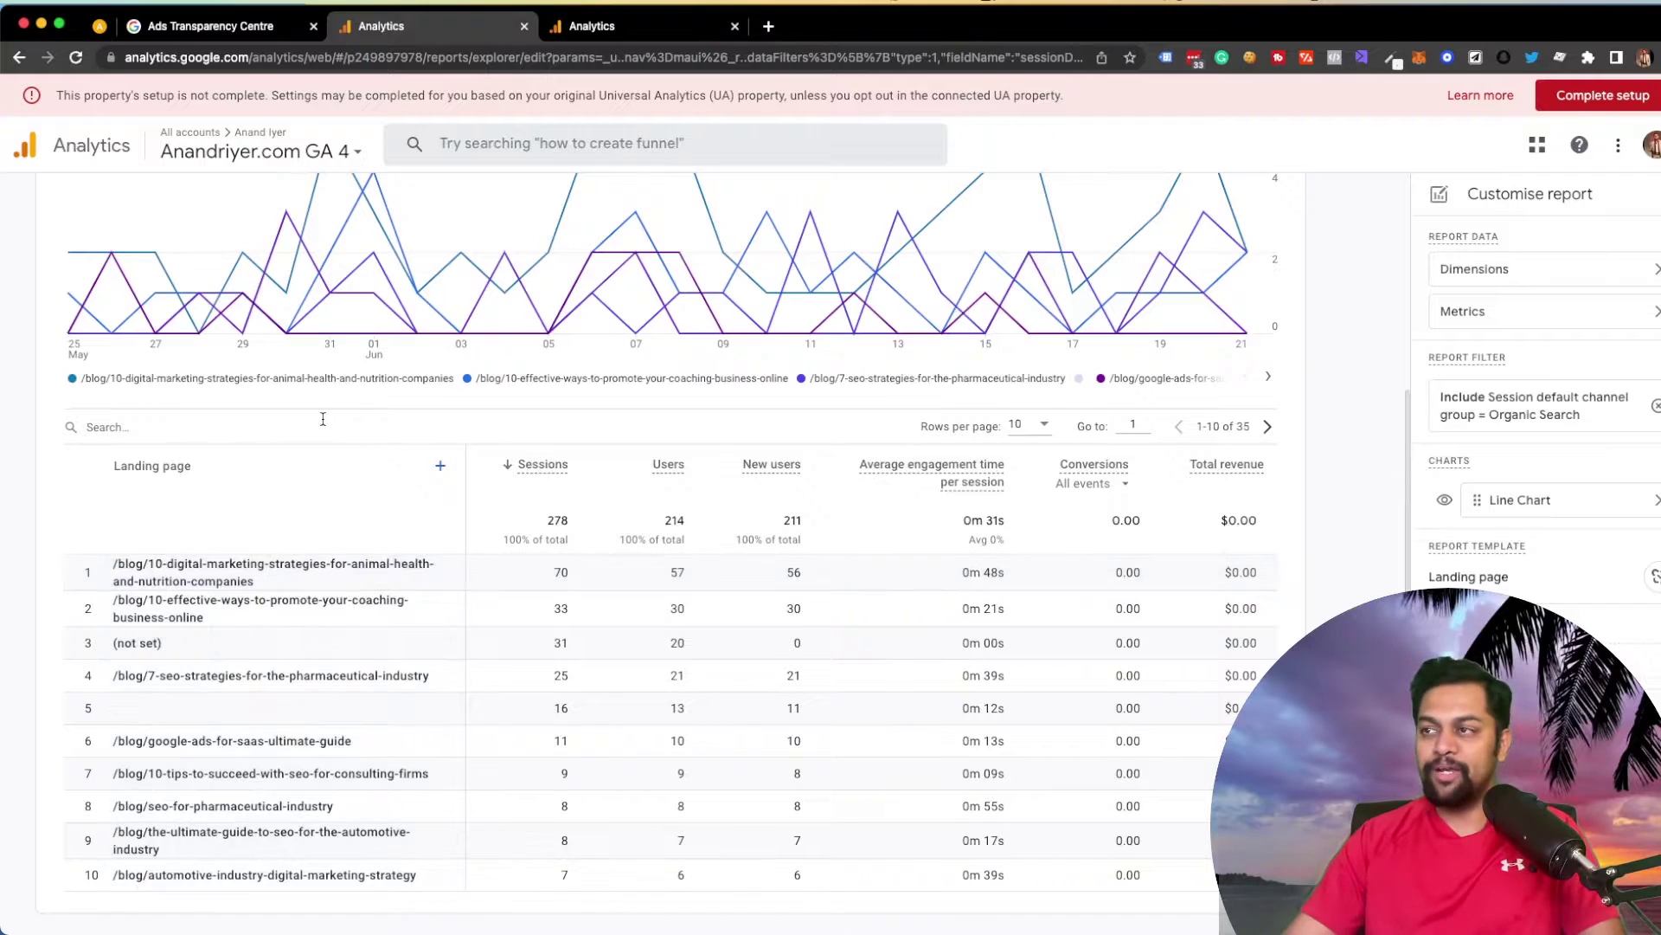
scroll(509, 558, up, 4)
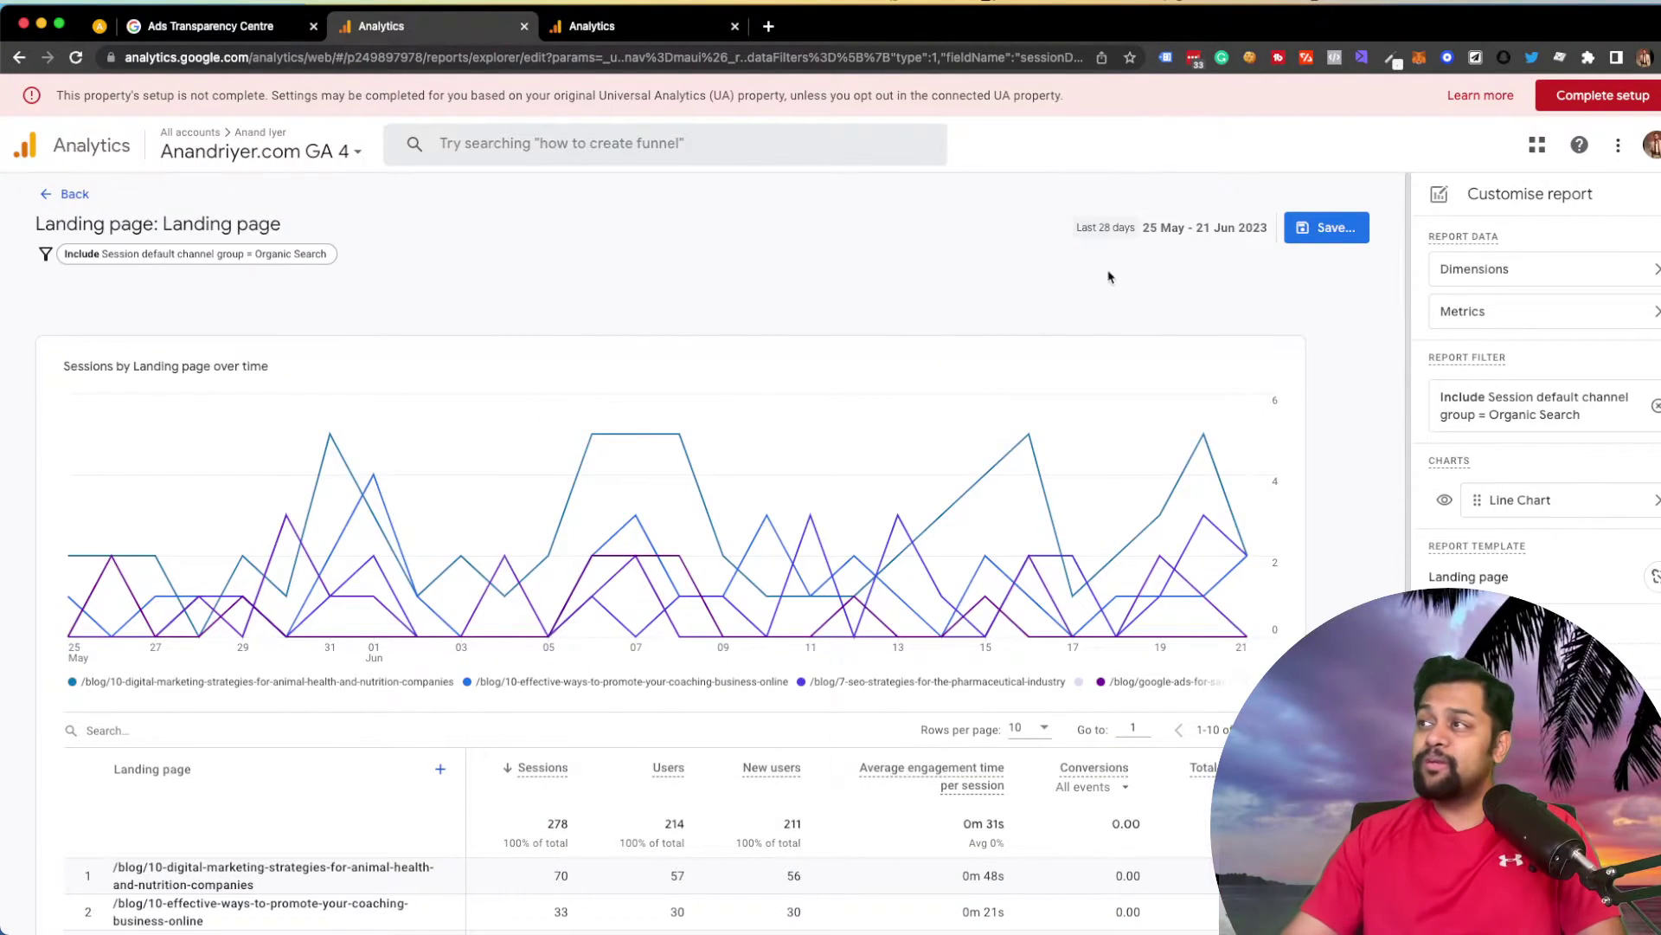
click(1325, 227)
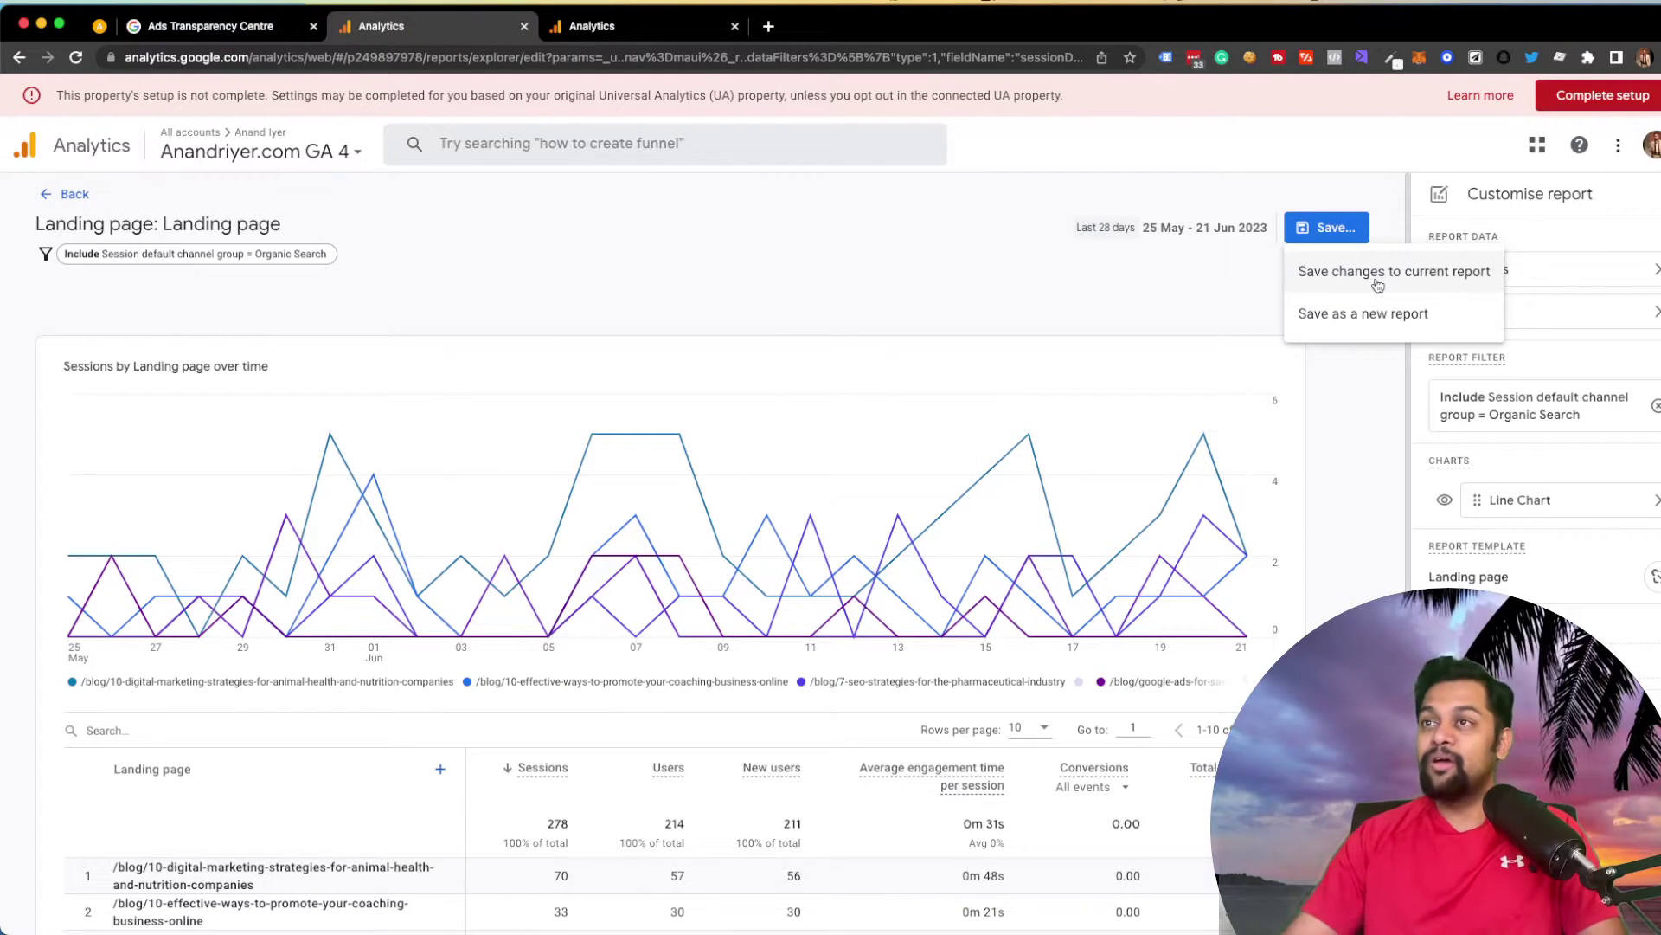
click(1347, 322)
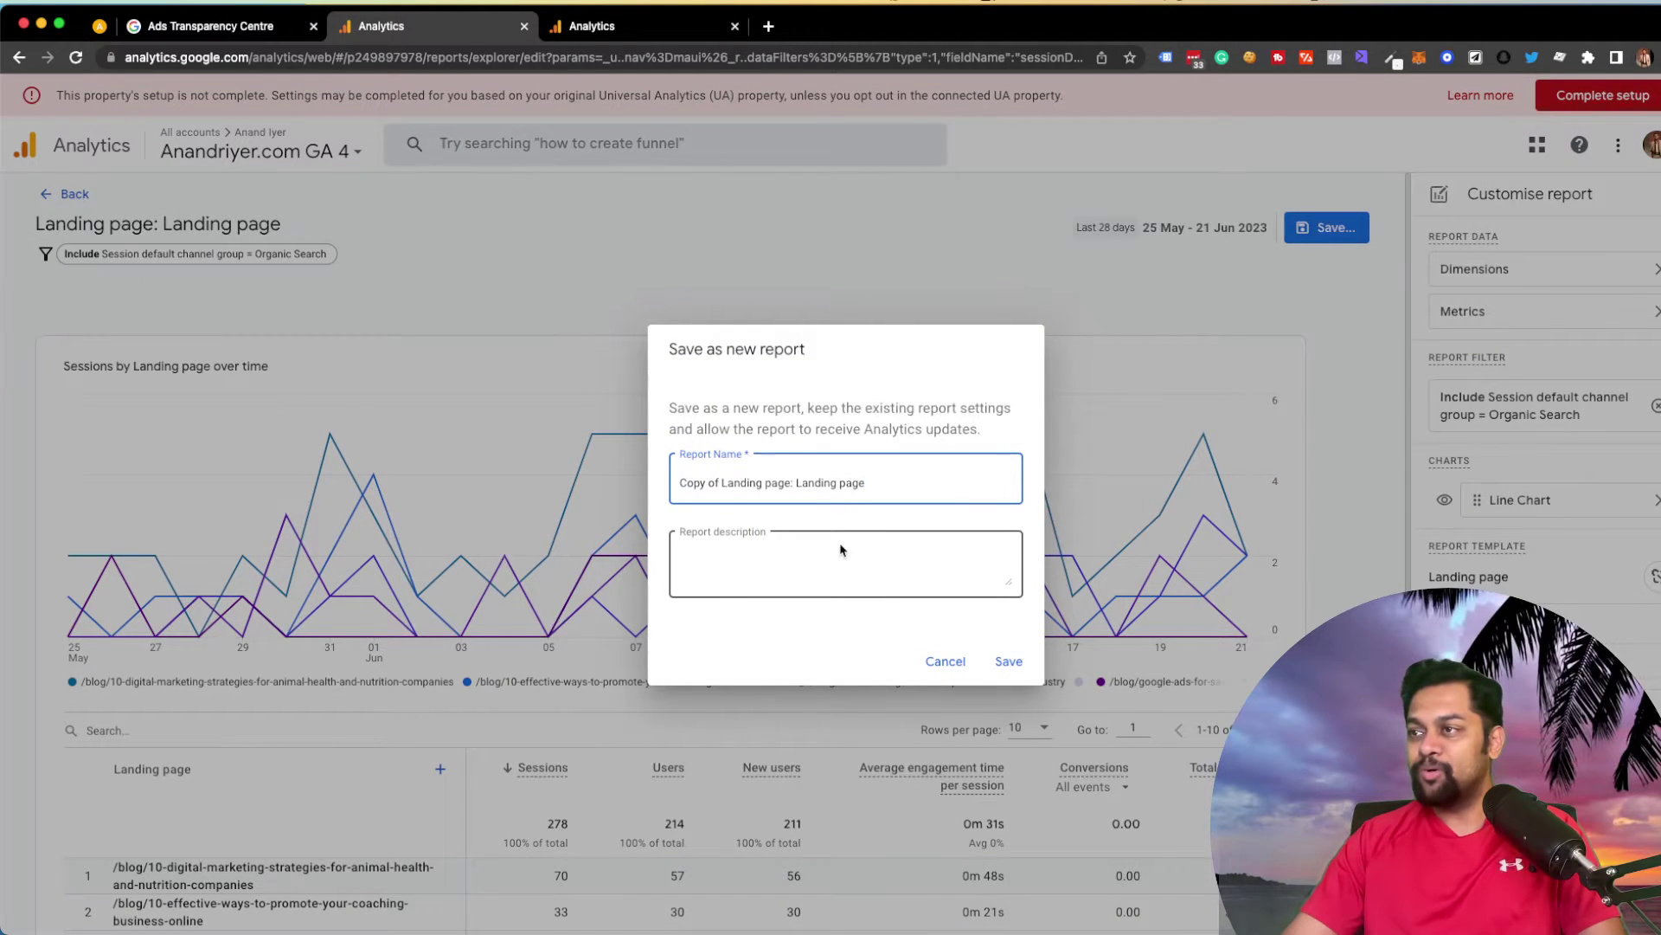
key(super+a)
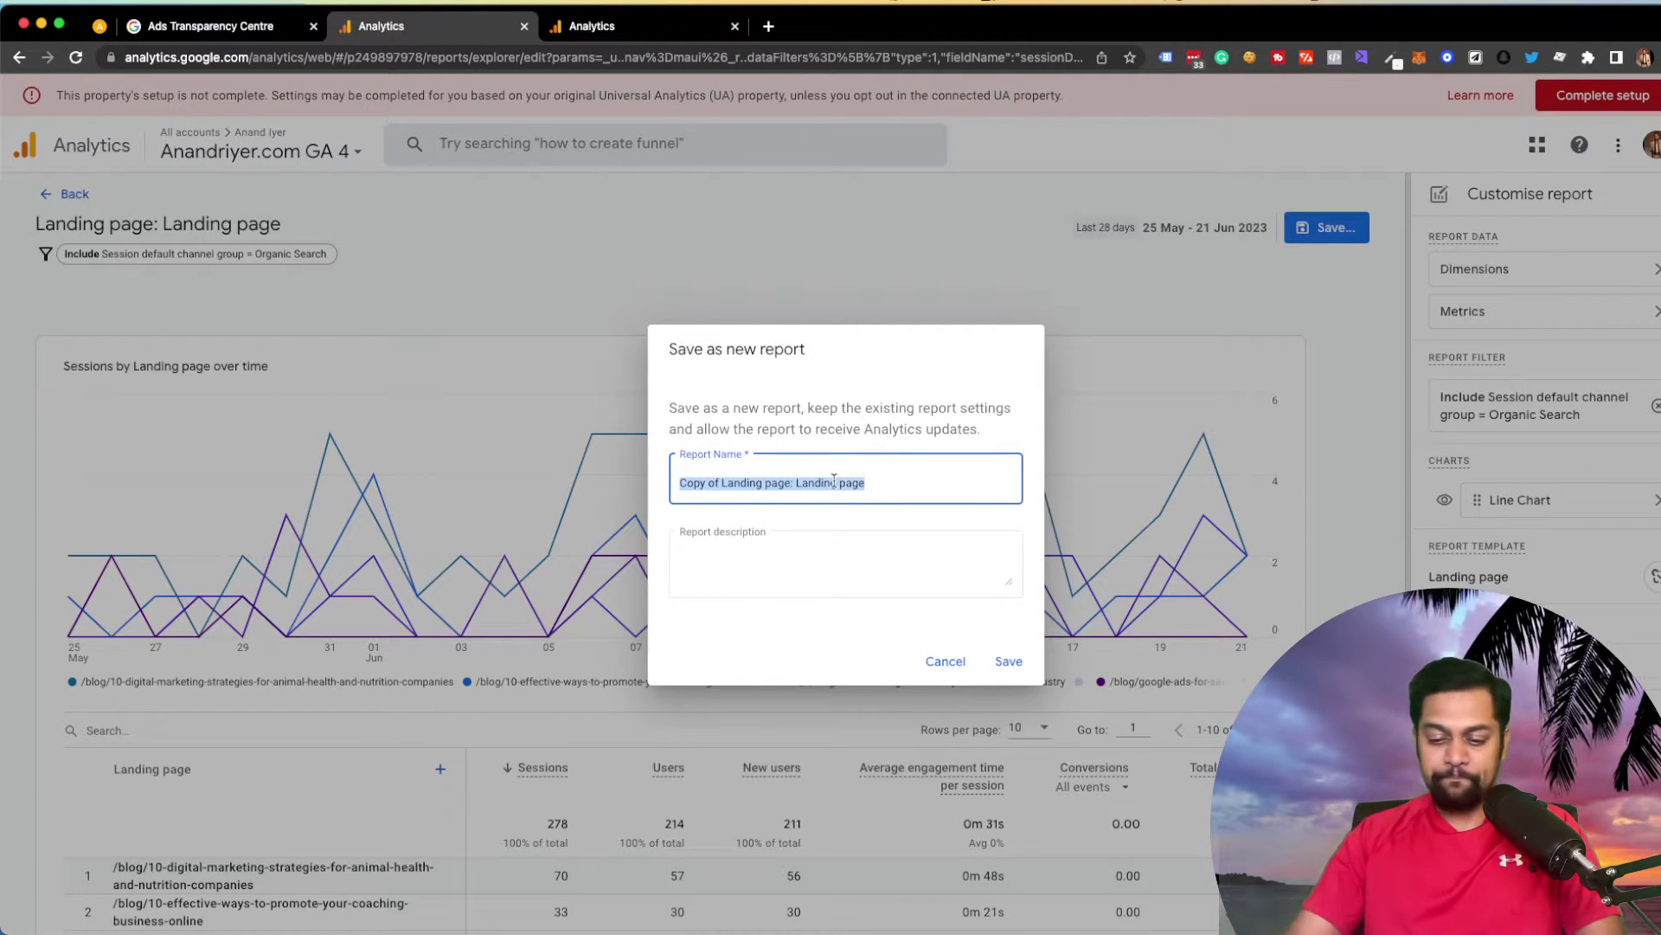
text(Organic Traffoc)
key(BackSpace)
key(BackSpace)
key(BackSpace)
text(ic to Landing Page)
click(1006, 663)
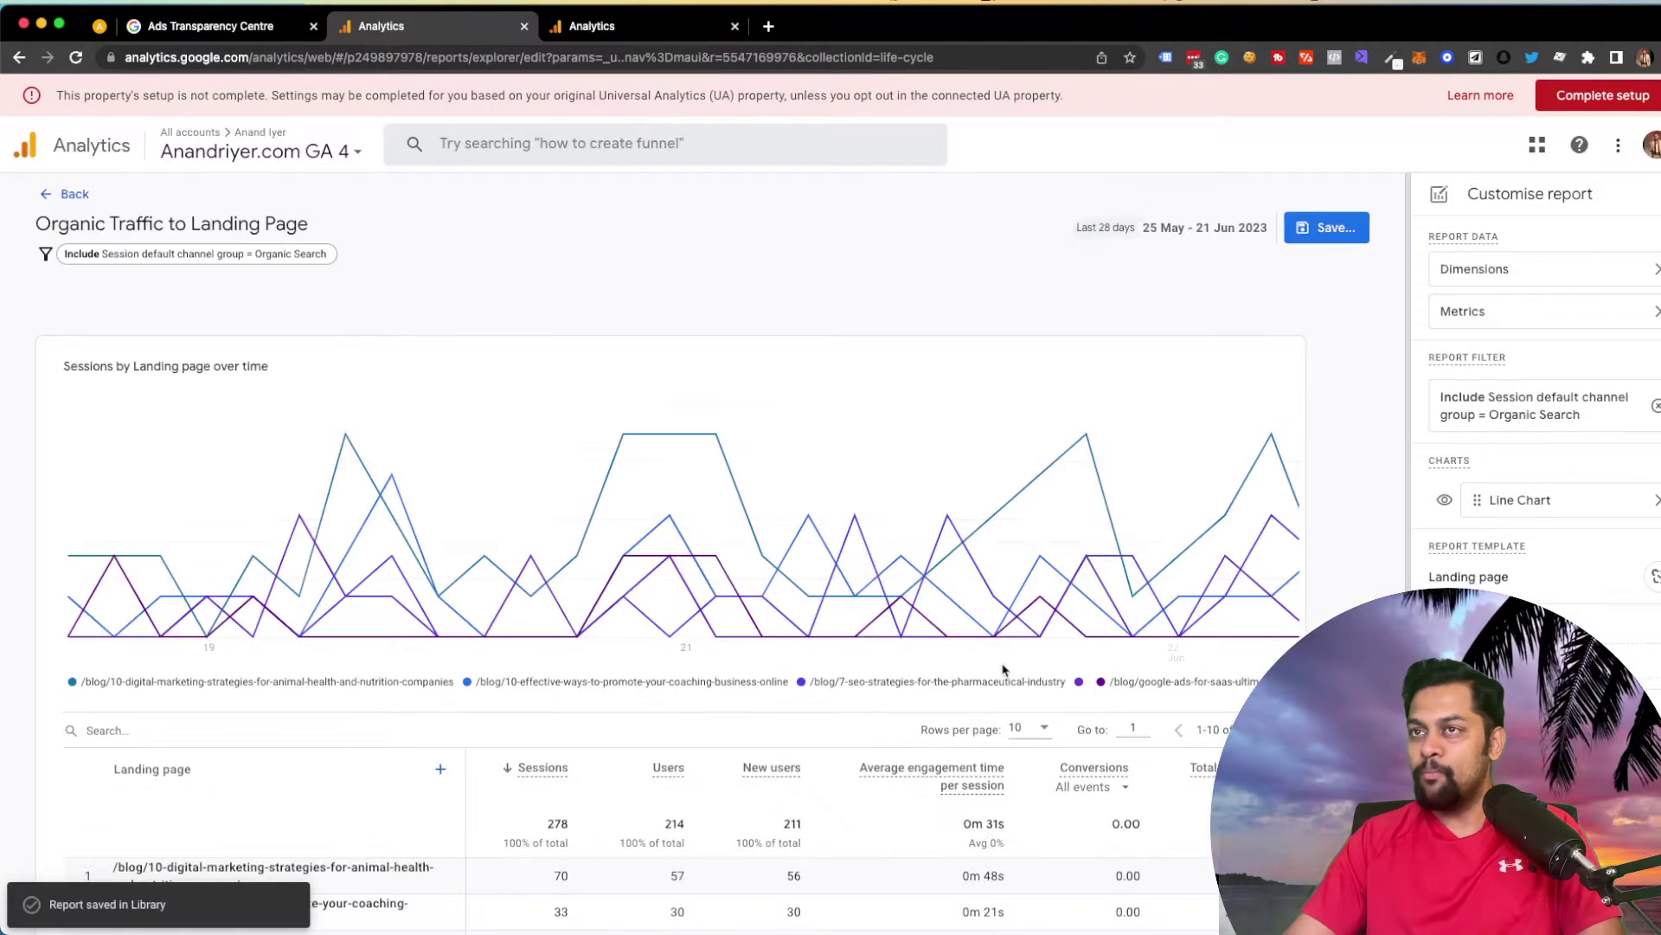
Step: Go back from the report editor to the Reports snapshot overview
scroll(986, 649, down, 5)
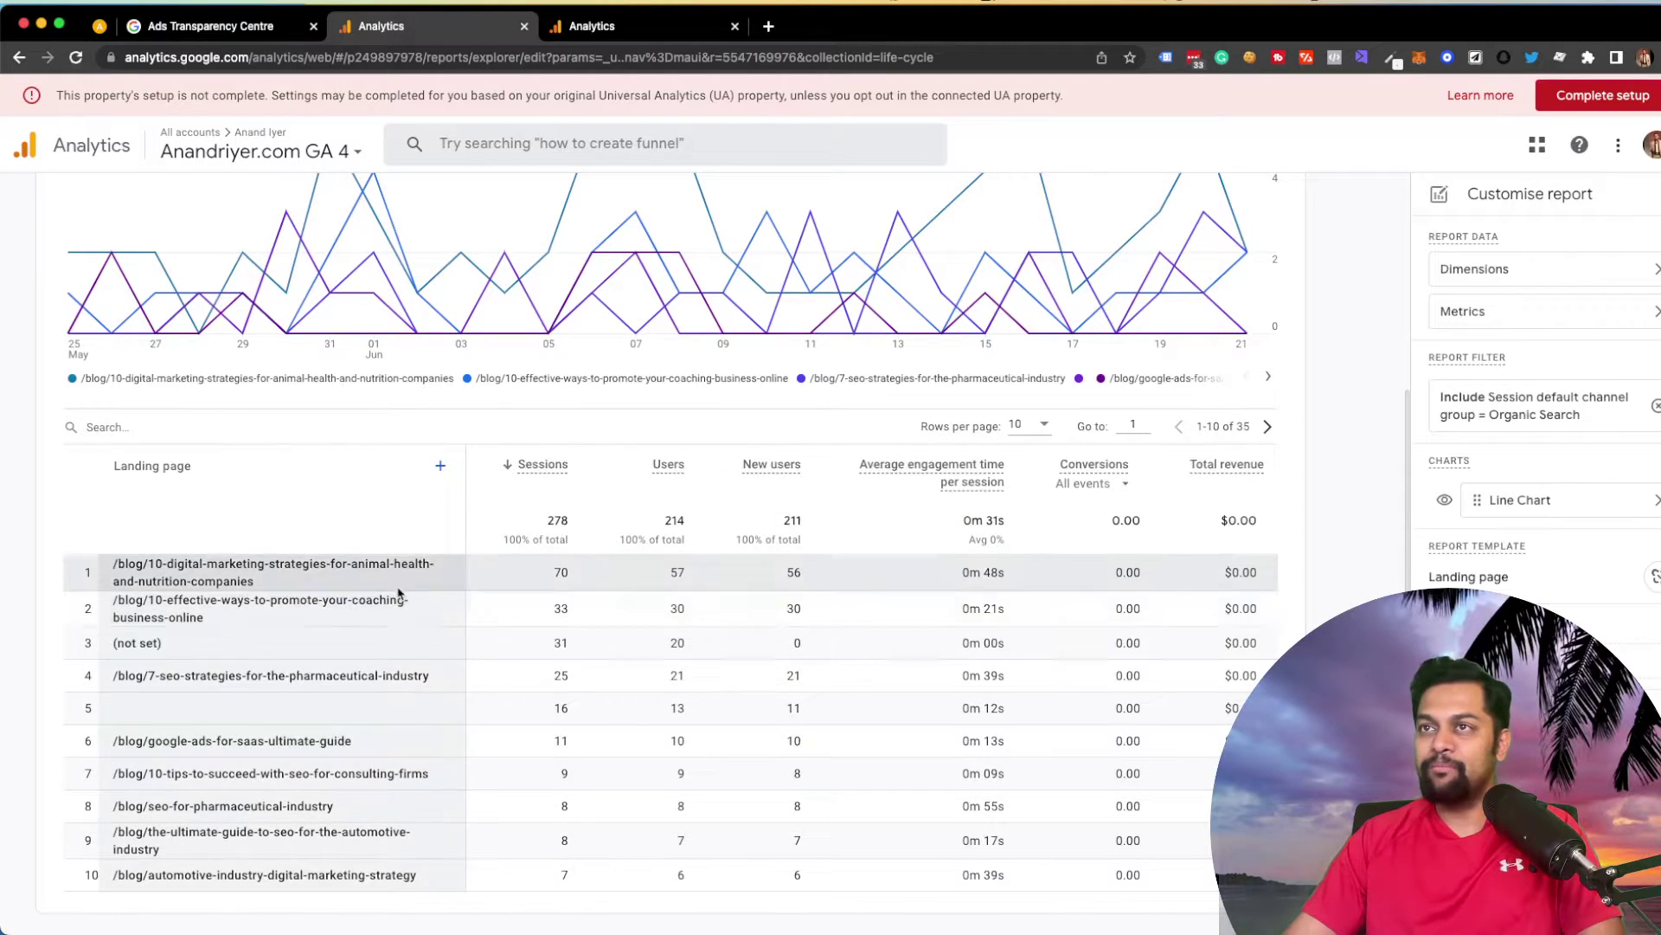
scroll(315, 412, up, 5)
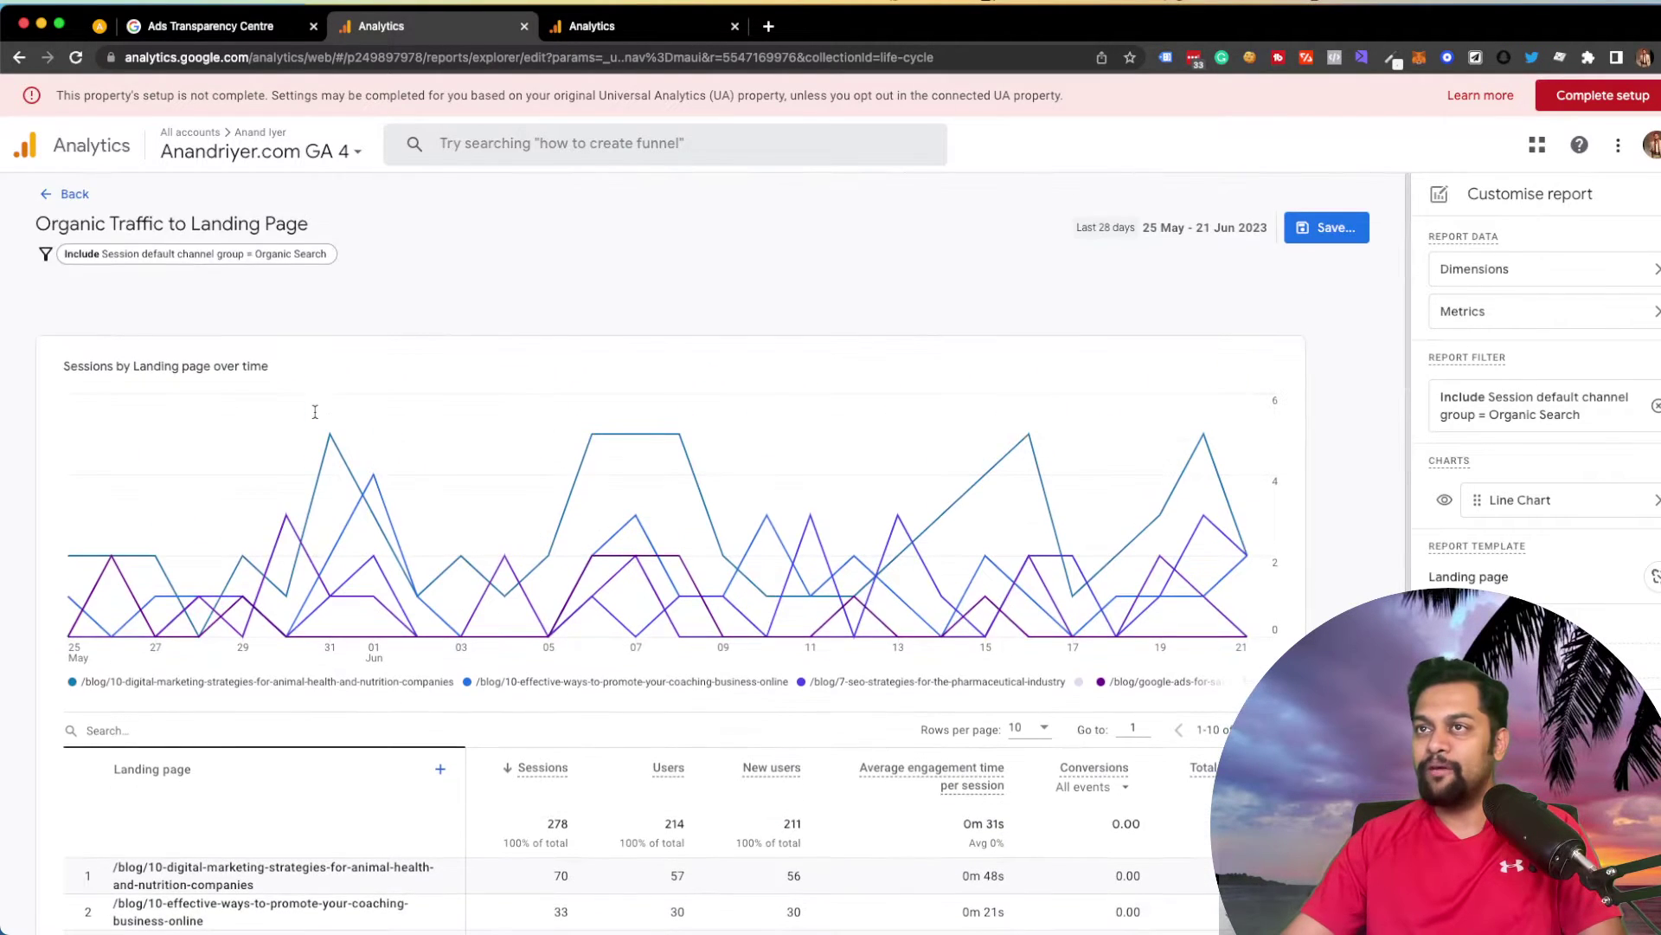
click(85, 197)
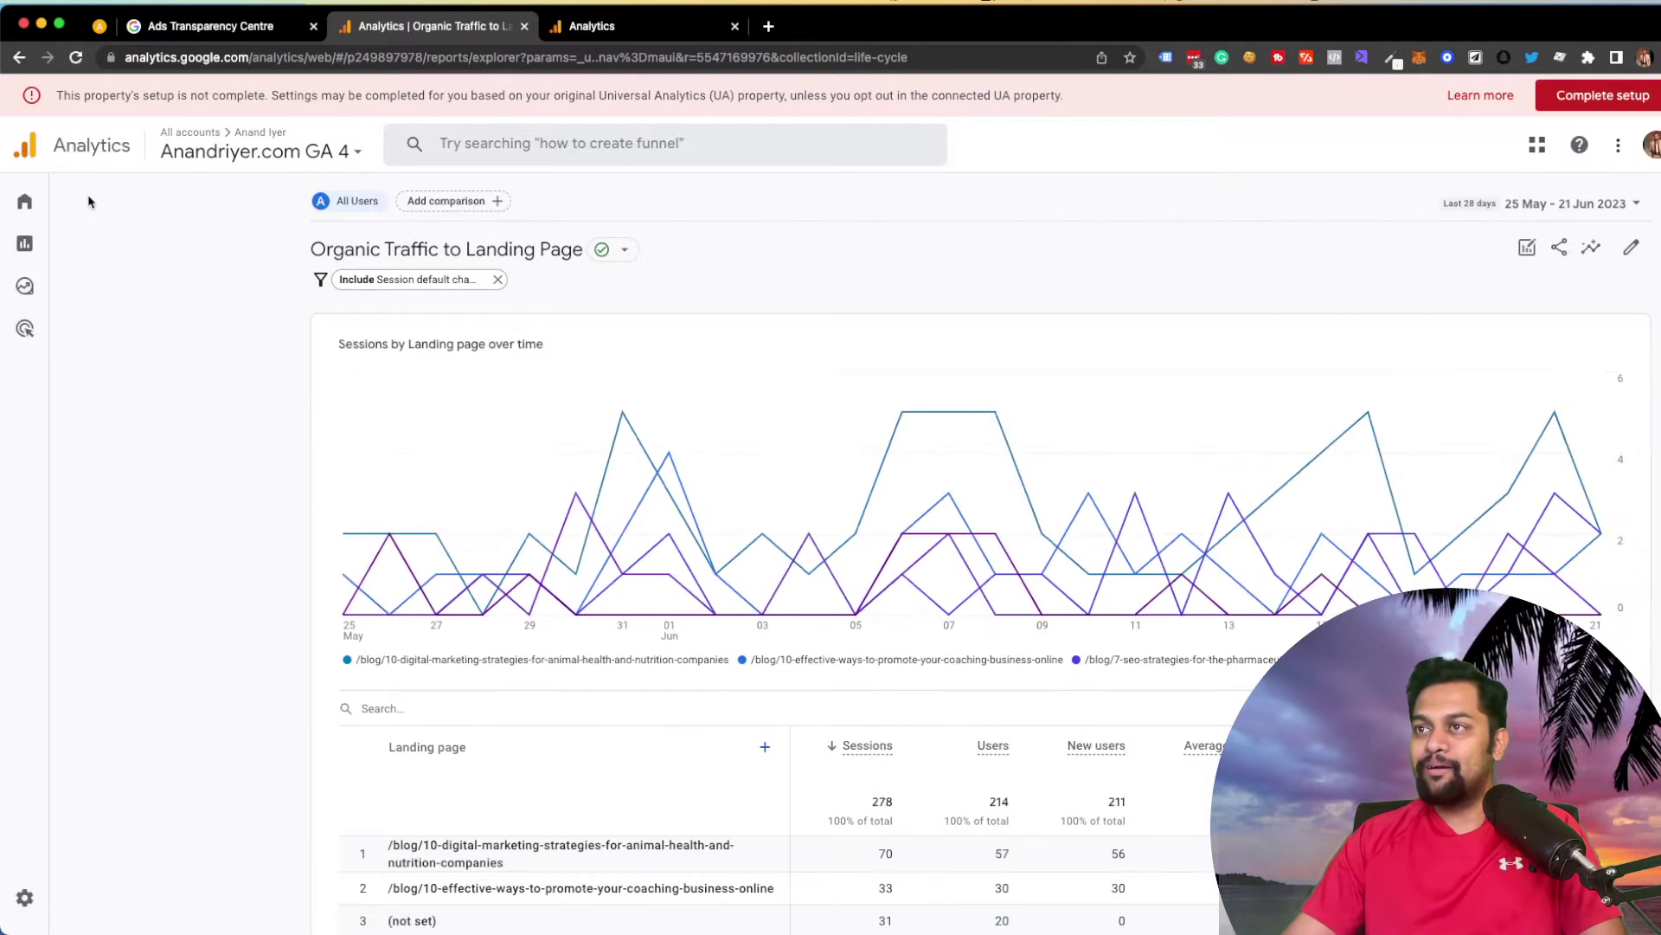
click(49, 250)
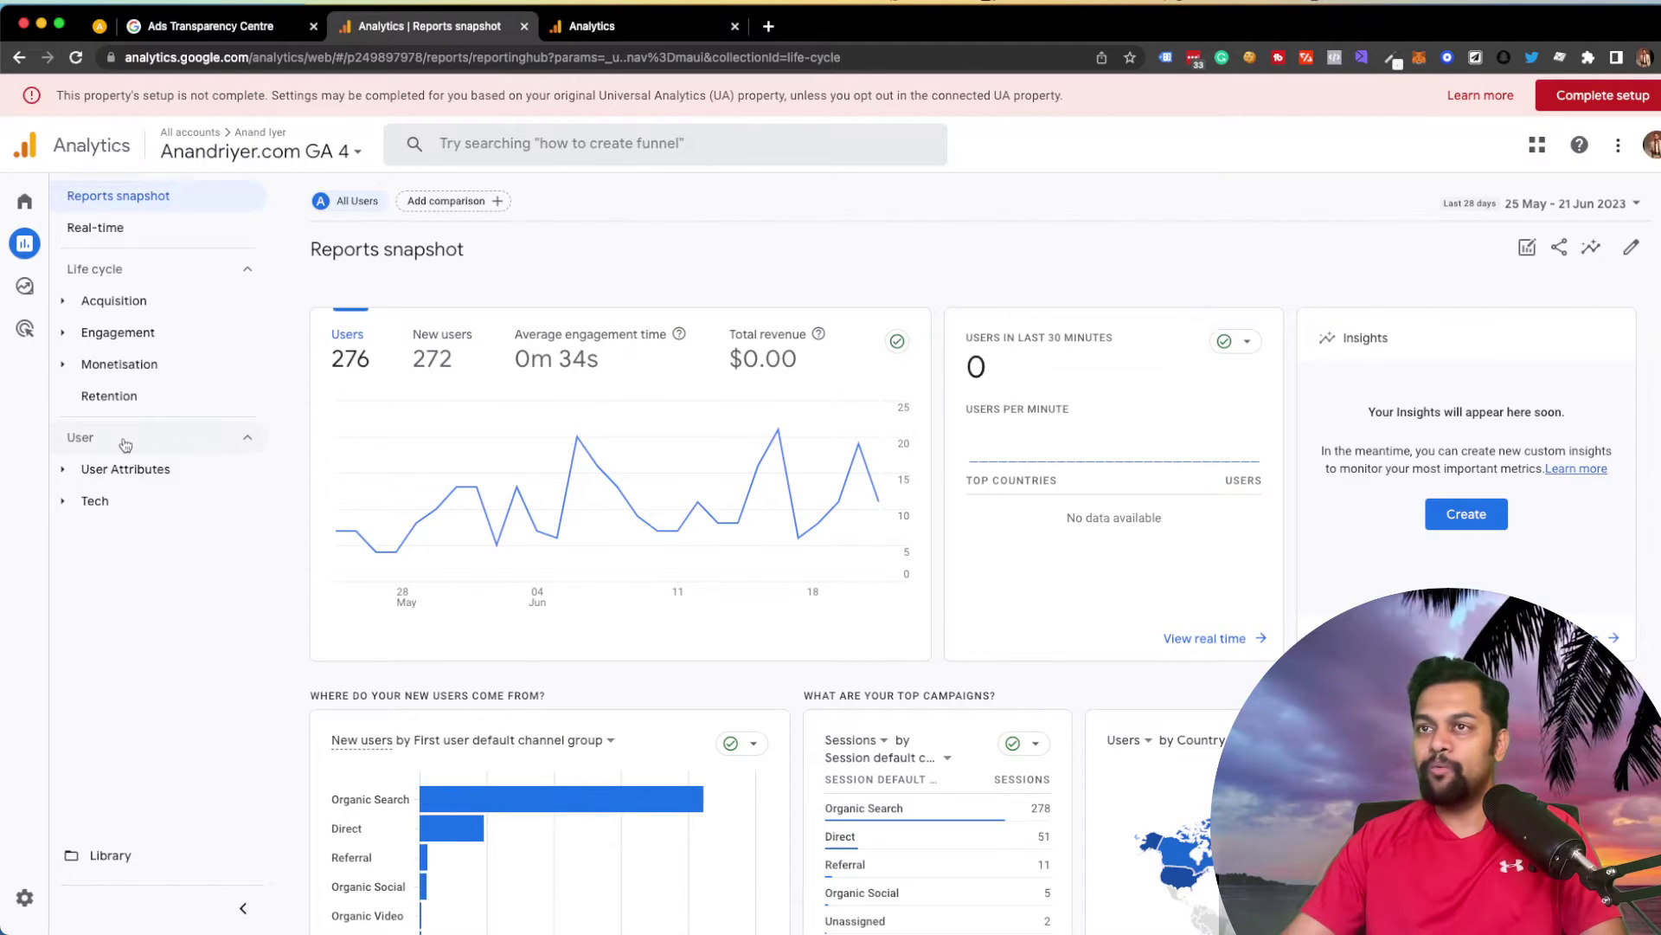
Step: Open the Library and preview the saved Organic Traffic to Landing Page report
click(108, 857)
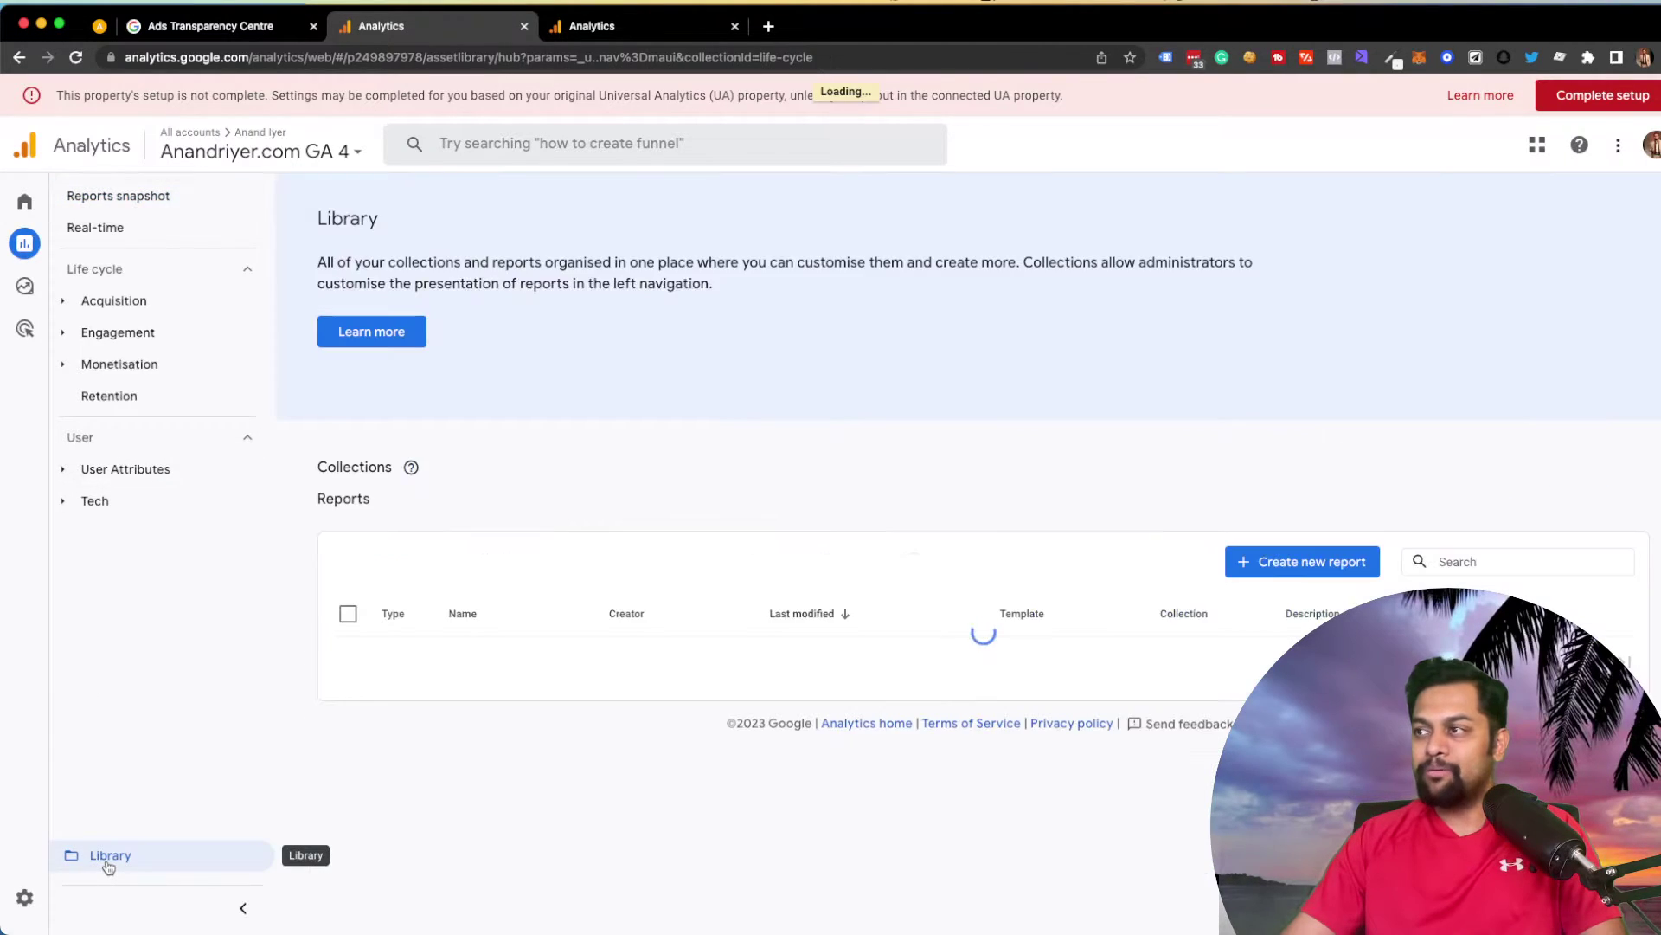
scroll(682, 571, down, 3)
scroll(683, 571, down, 1)
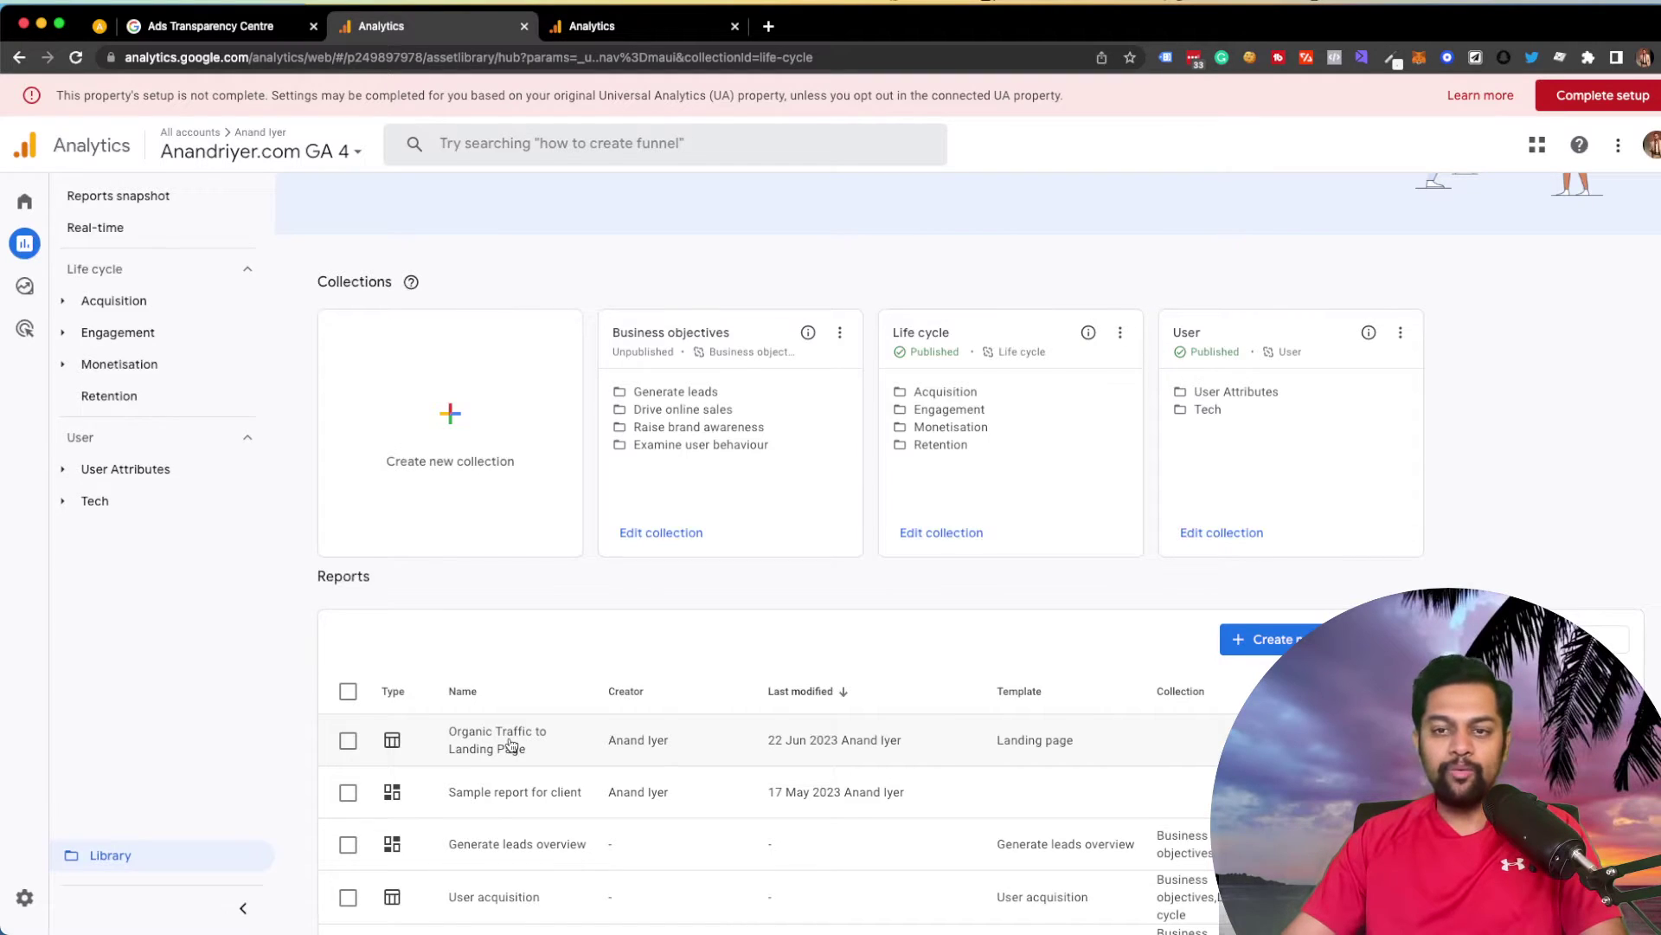
click(511, 746)
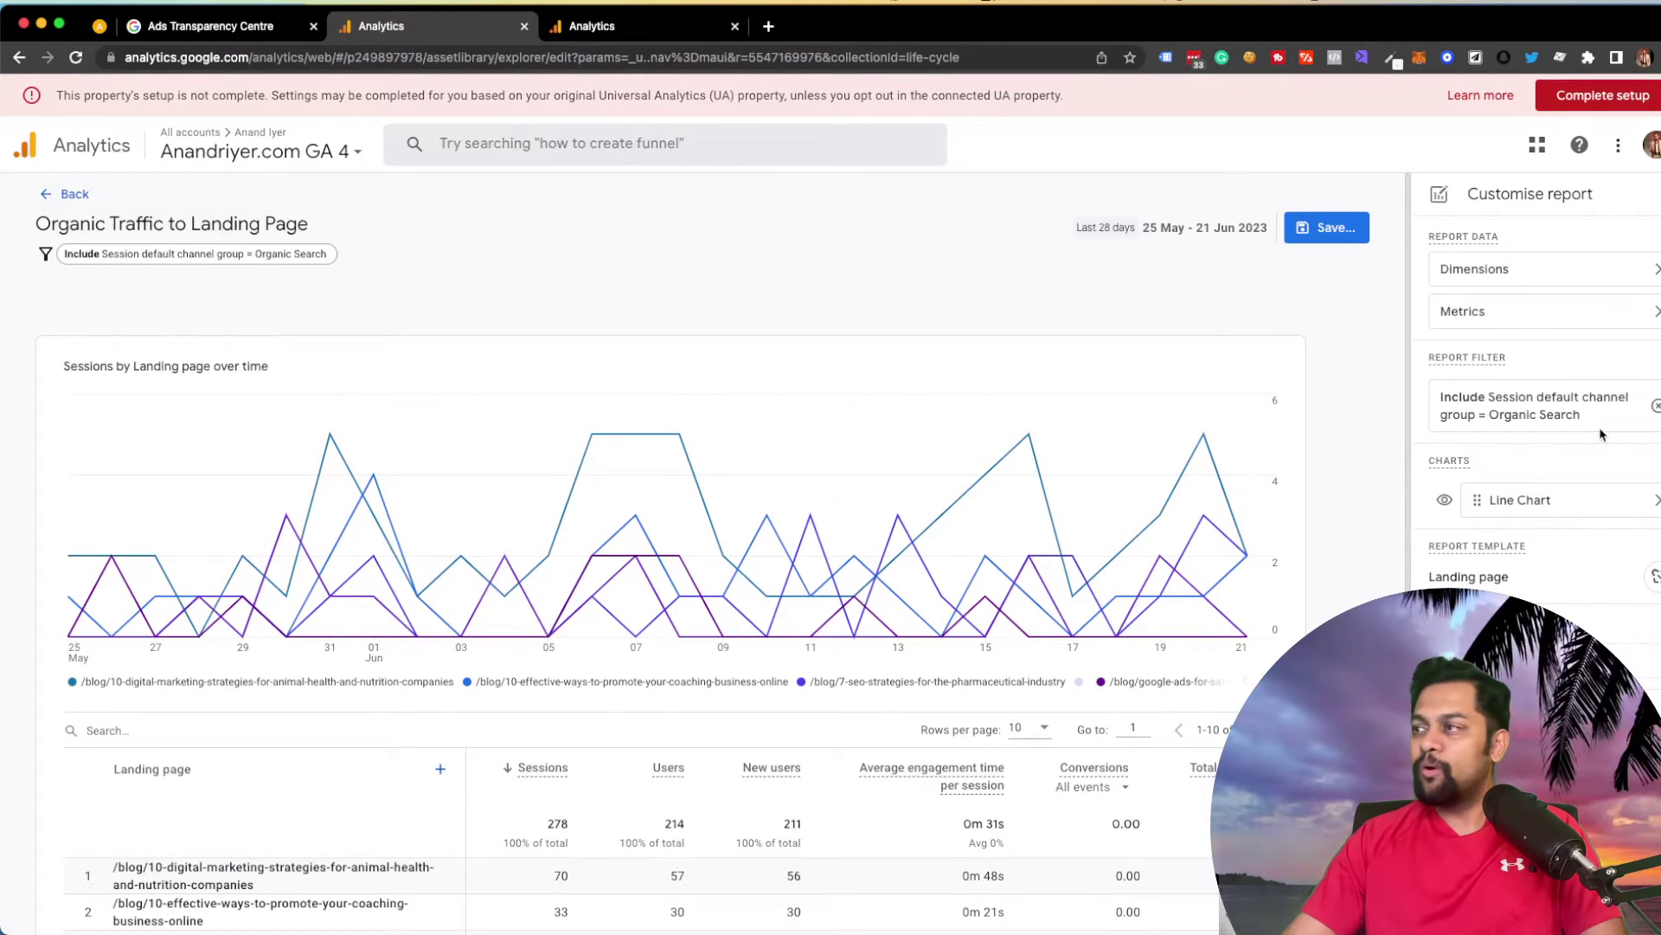
click(69, 194)
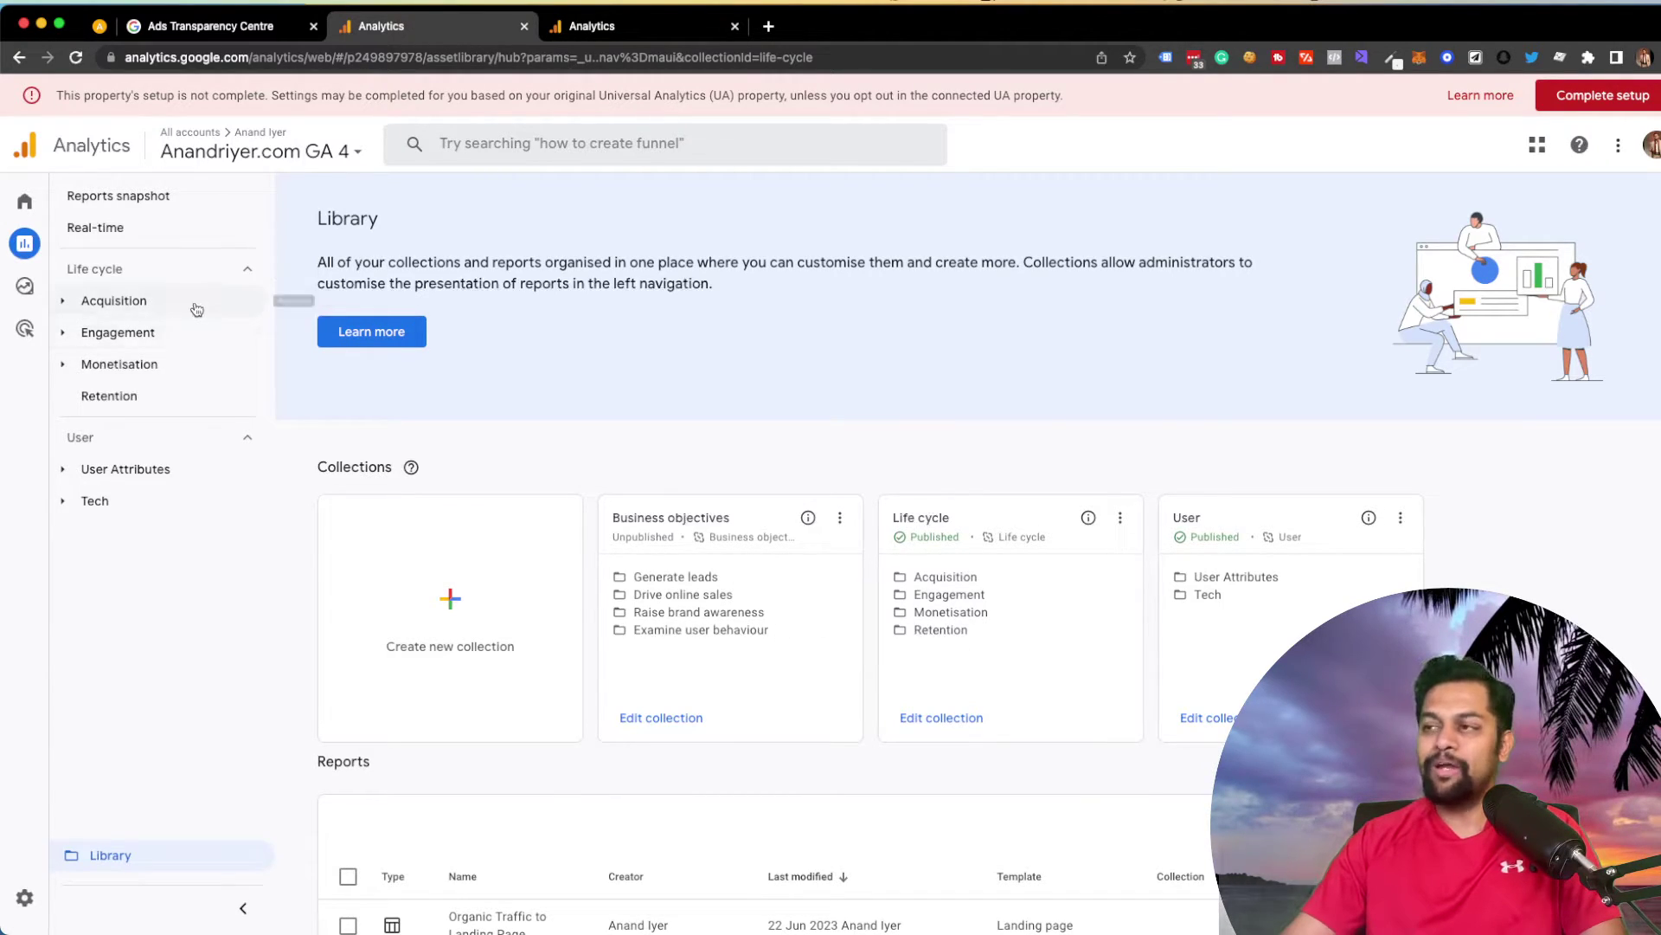
Step: Expand the Engagement section in the left navigation
click(120, 363)
click(121, 362)
click(118, 332)
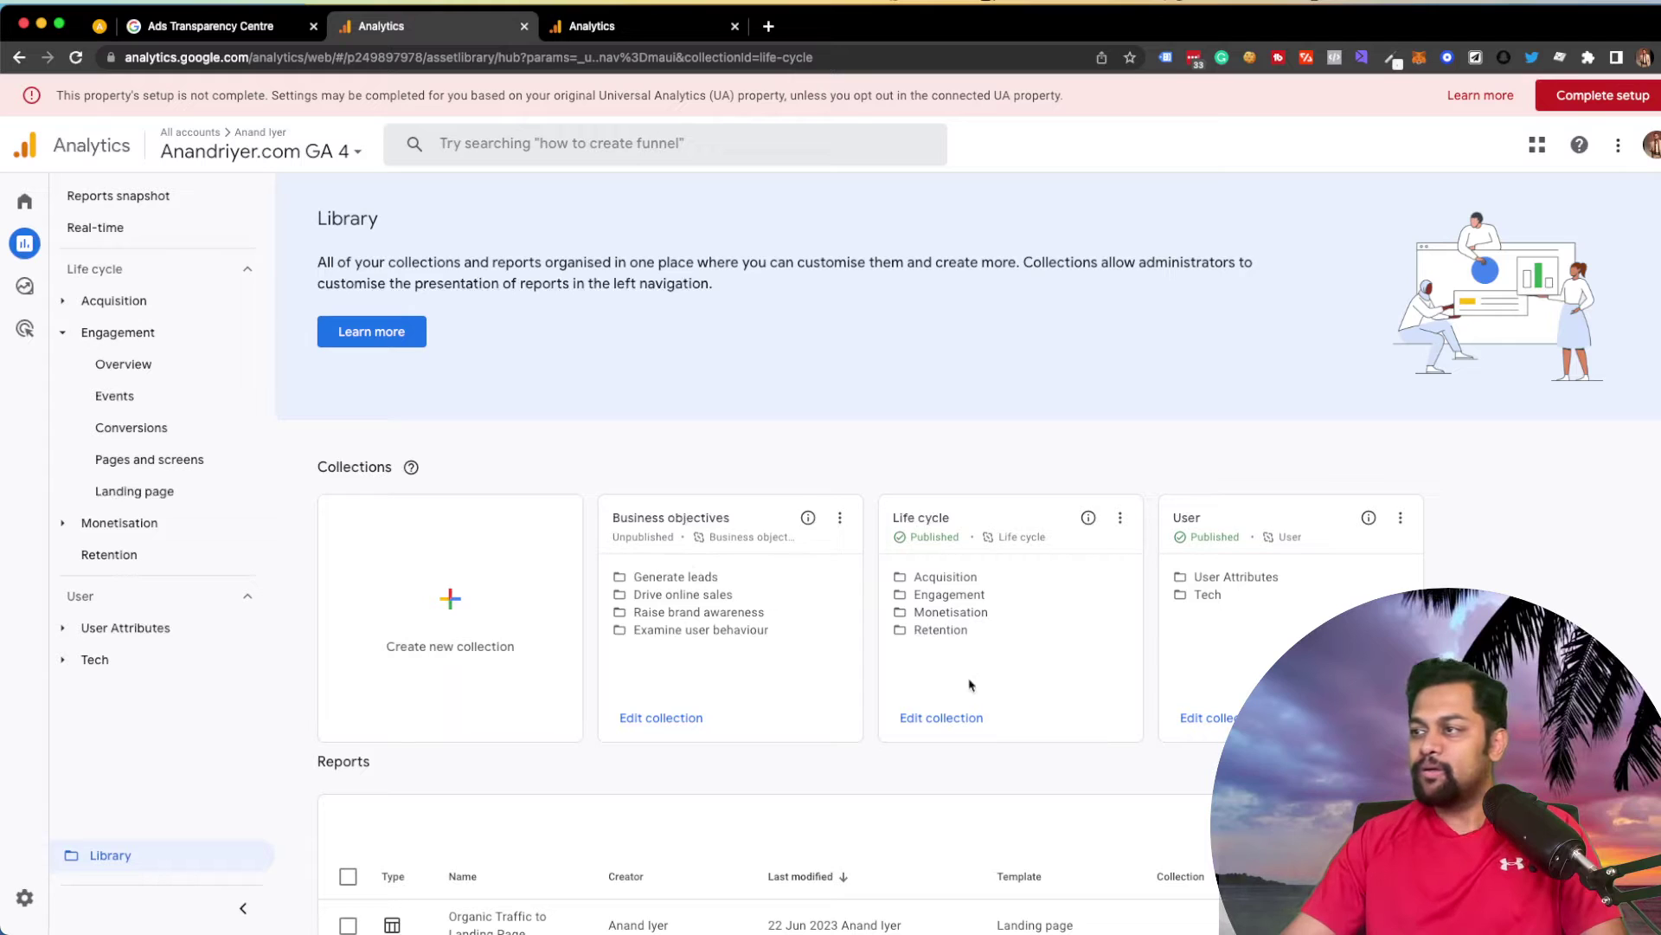
Step: Edit the Life cycle collection, drag Organic Traffic to Landing Page under Engagement, and save it
click(939, 718)
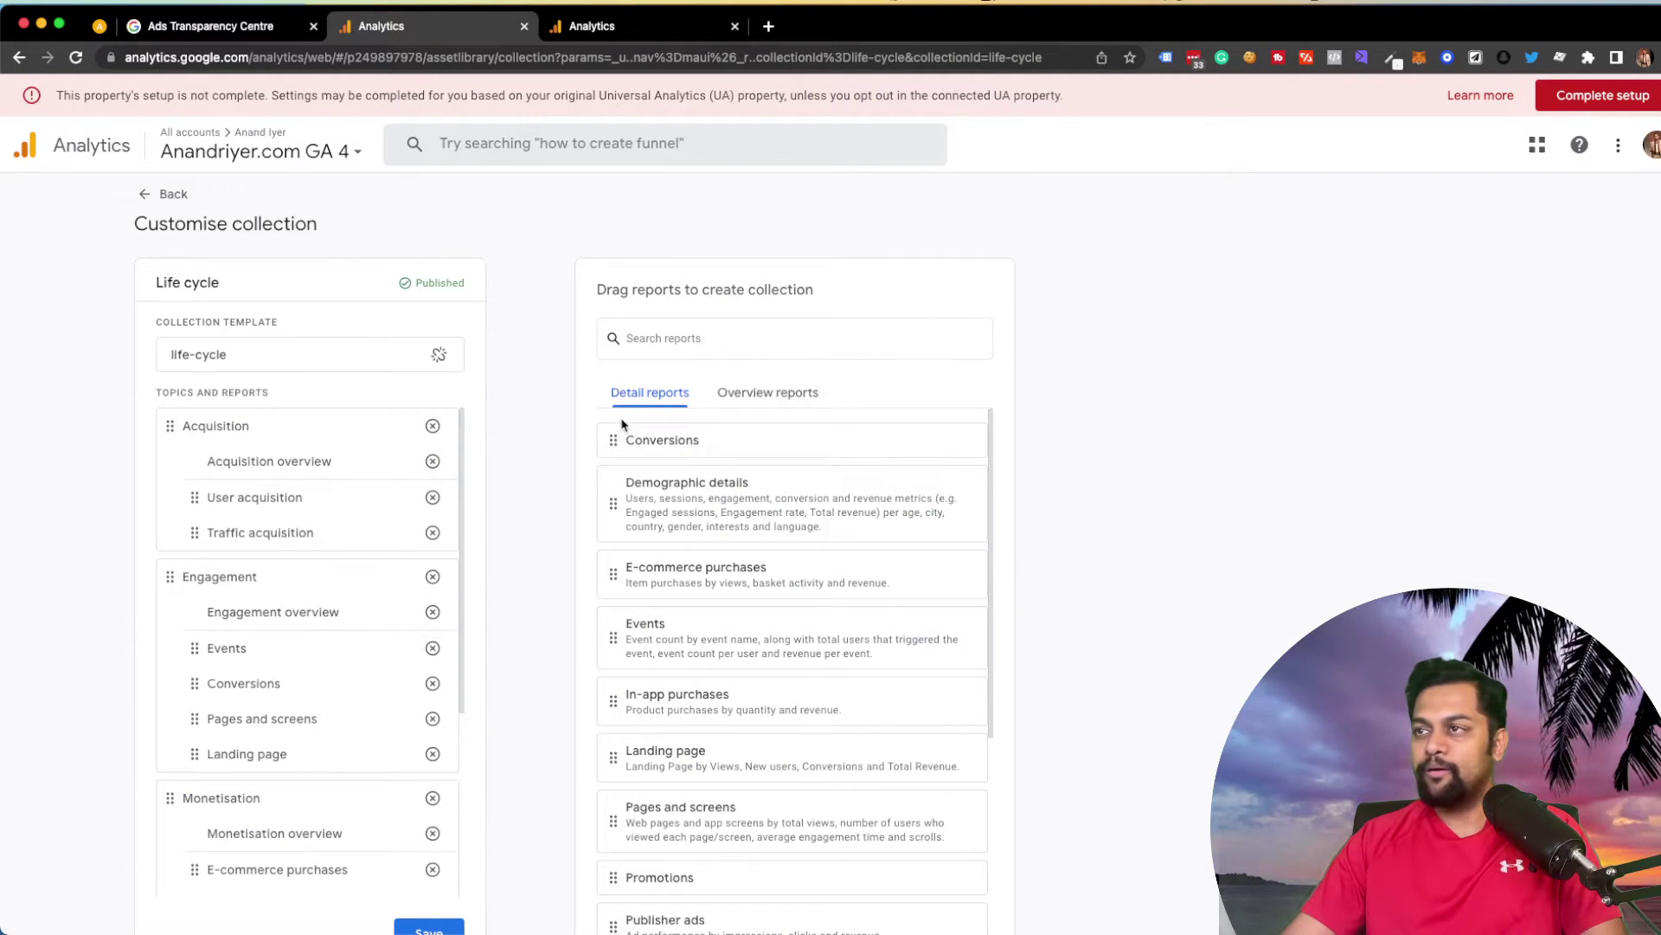
click(650, 337)
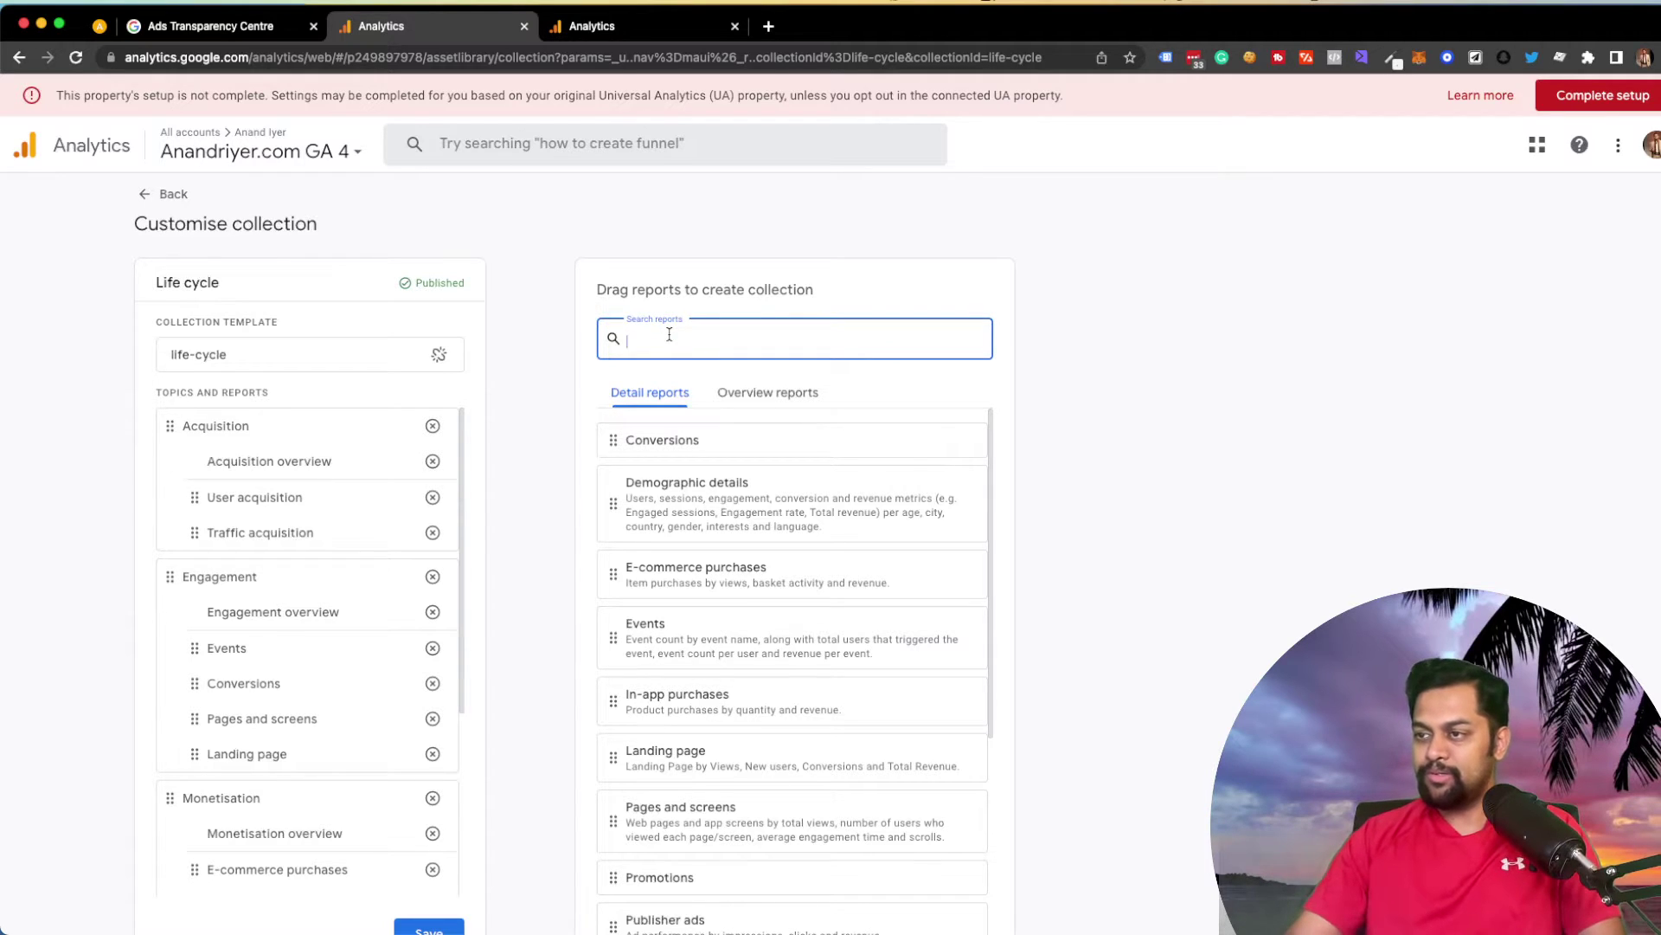
text(land)
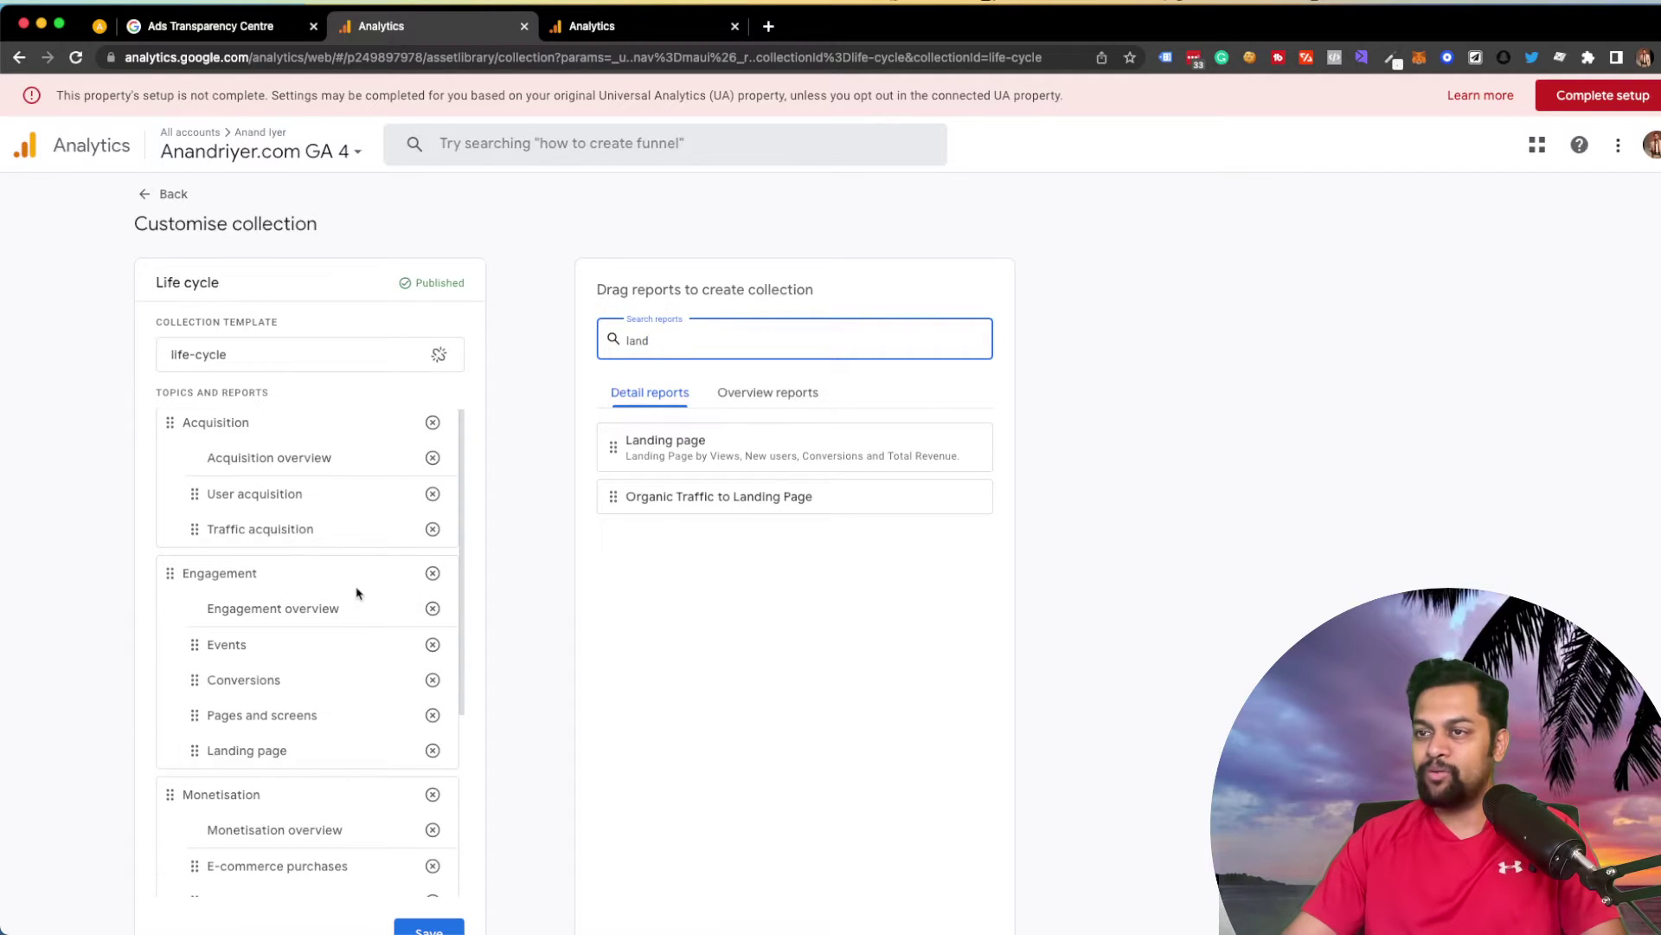
scroll(356, 589, down, 4)
scroll(355, 594, up, 1)
drag(623, 502, 287, 674)
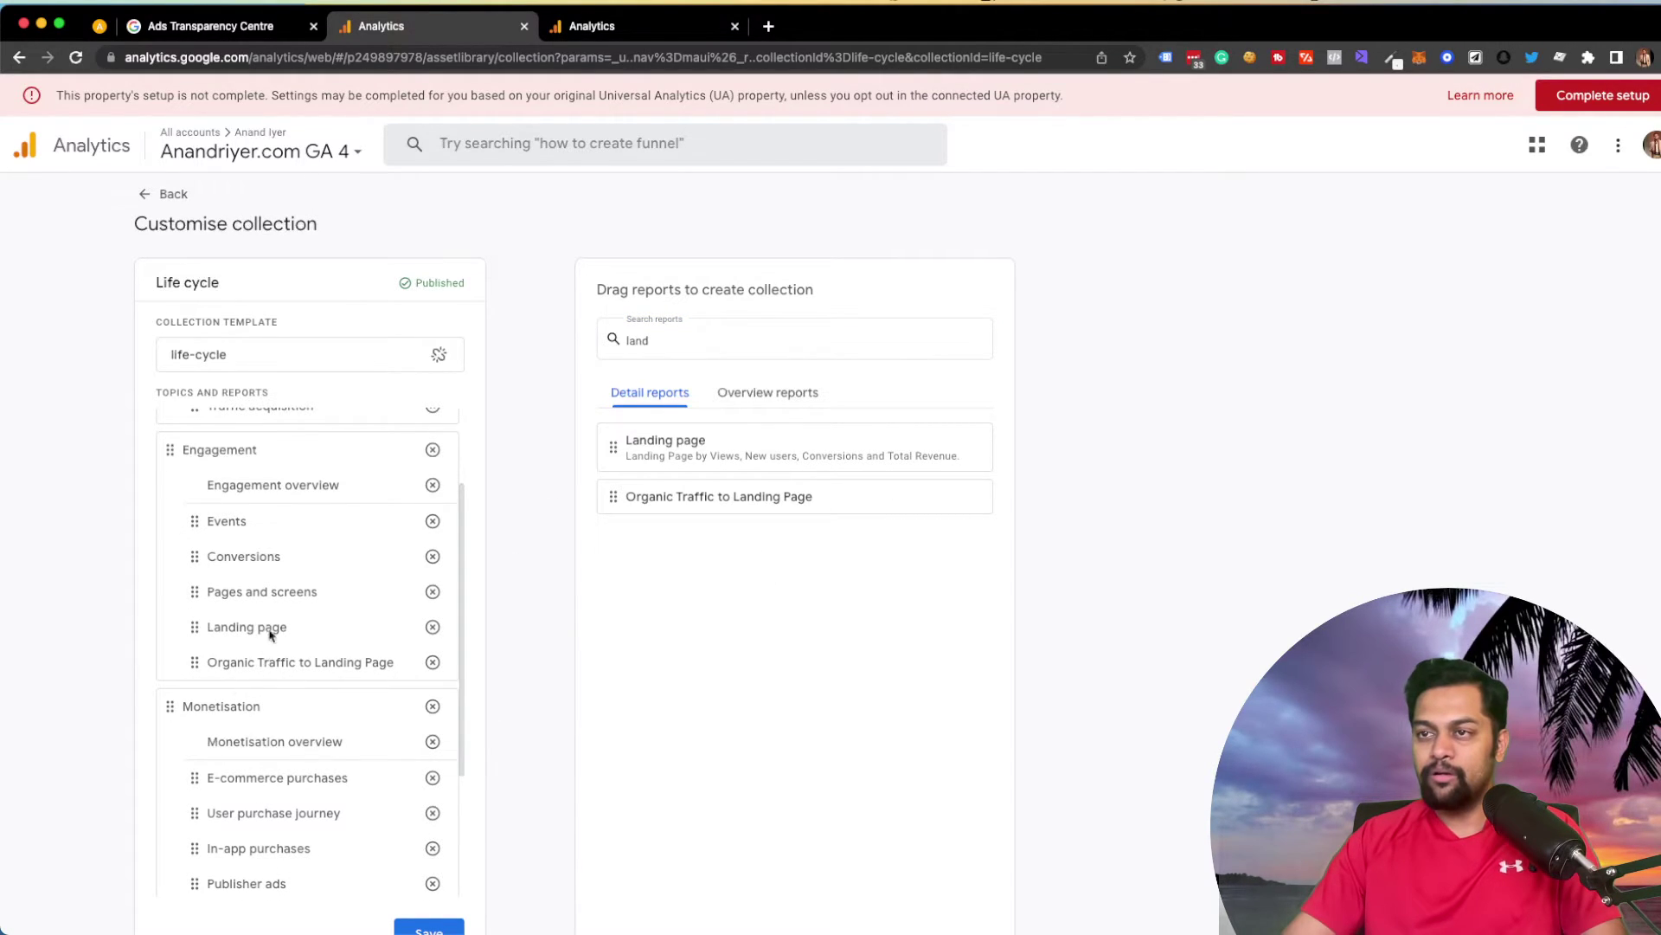
scroll(300, 663, down, 5)
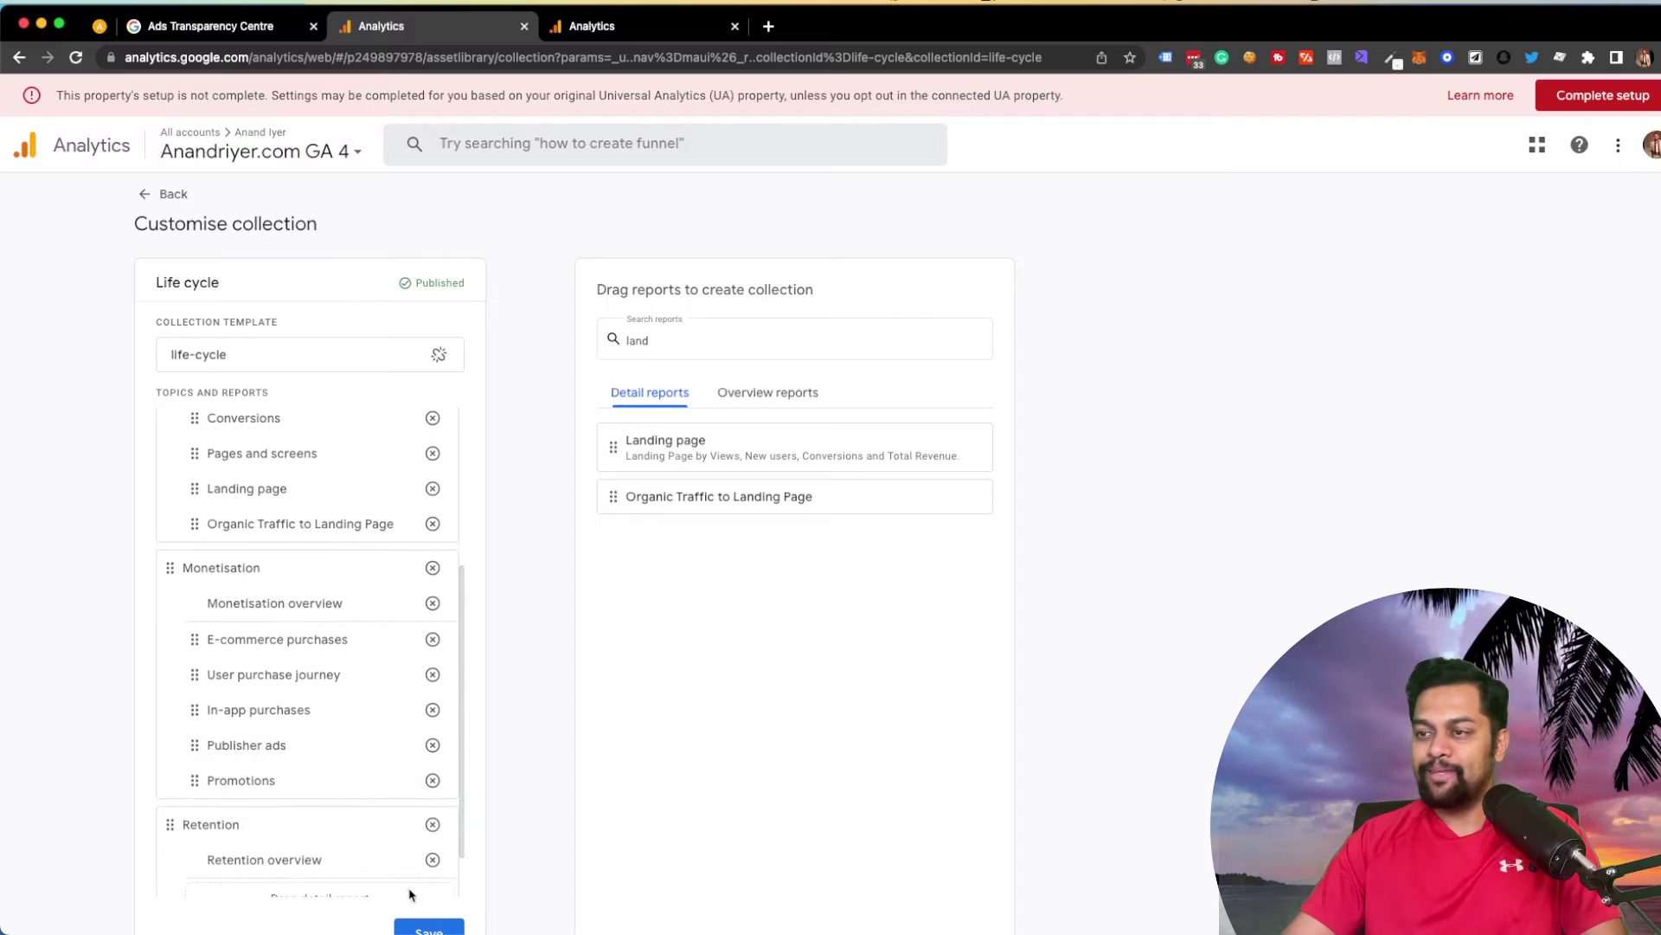
click(429, 927)
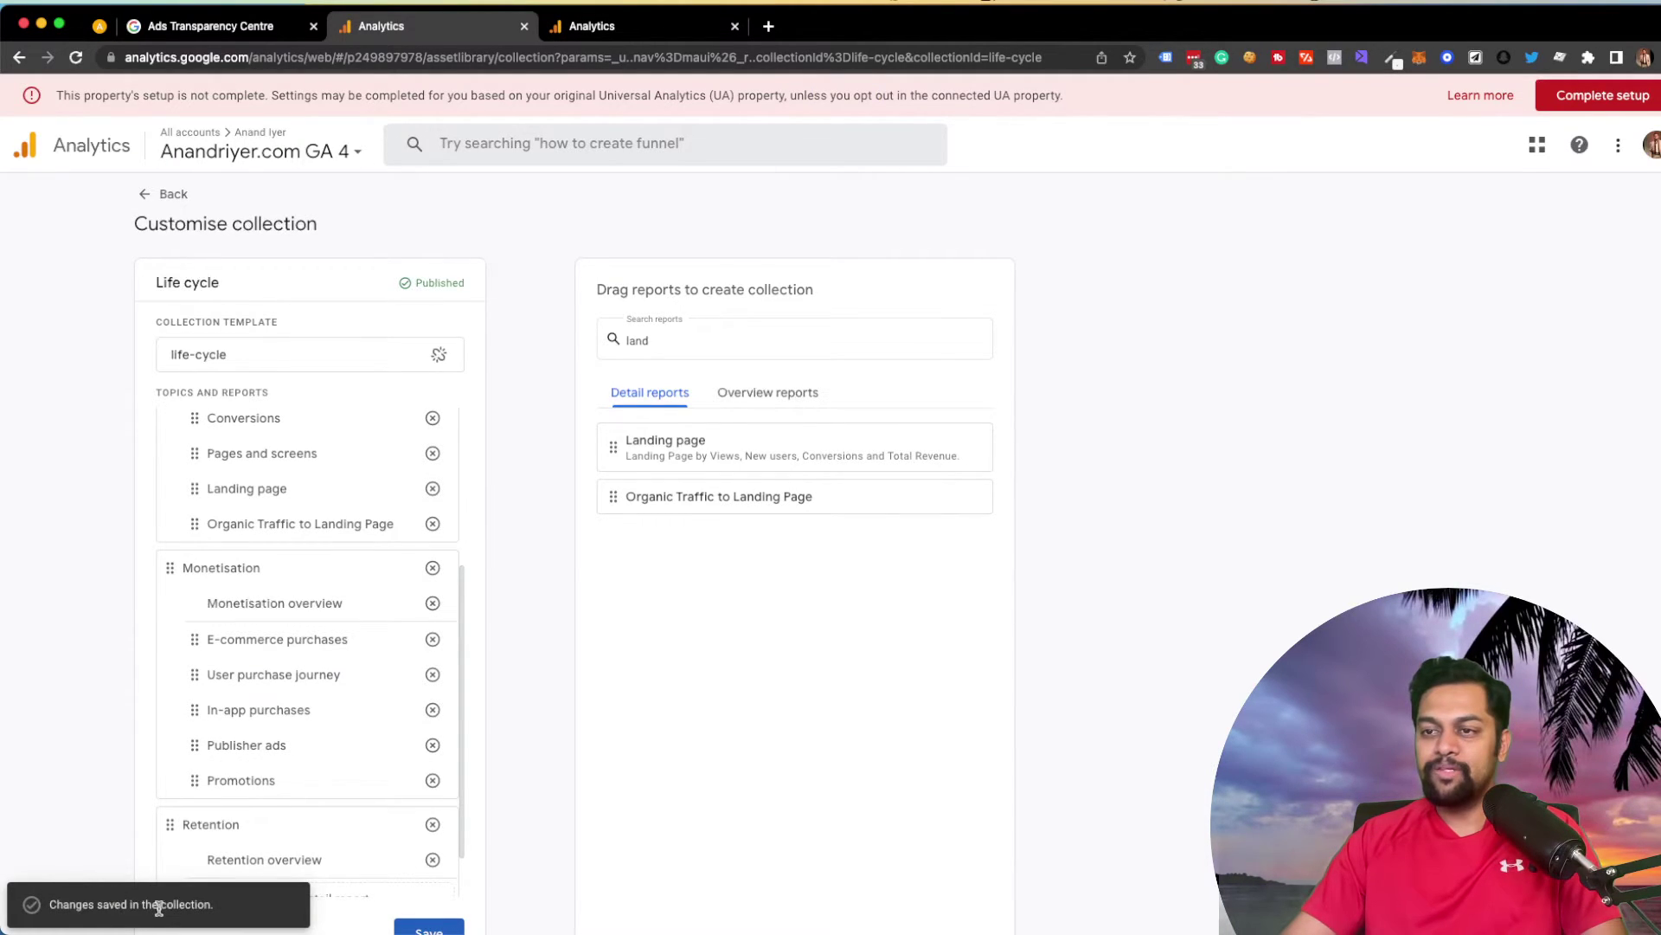
click(167, 196)
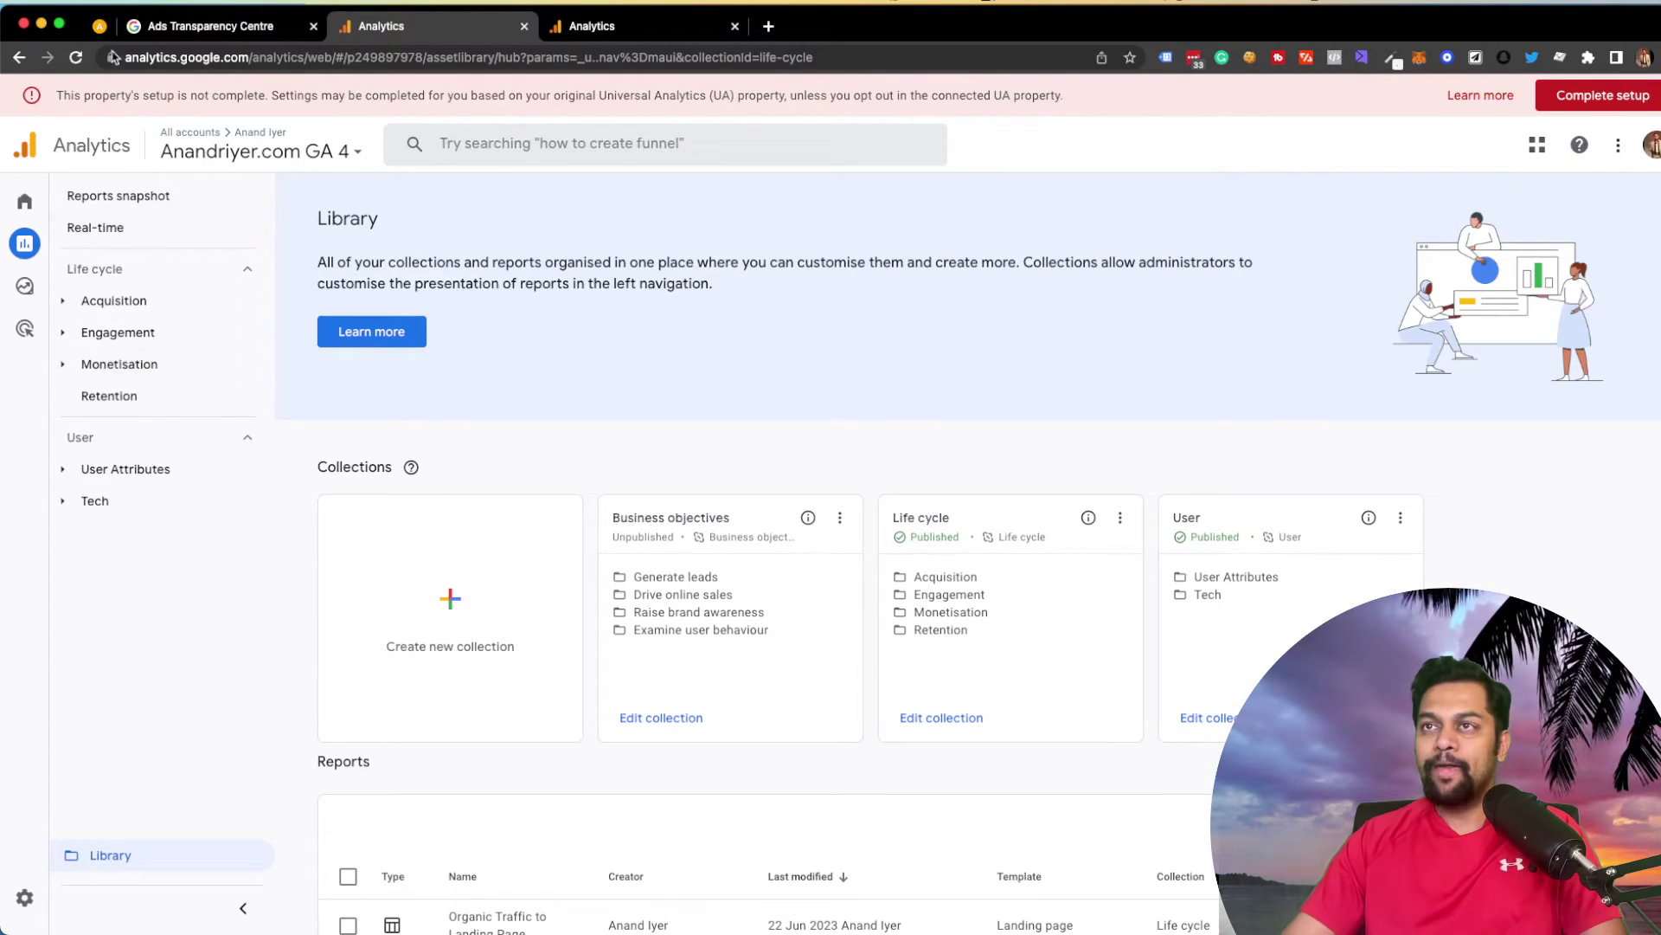
Step: Reload and open Organic Traffic to Landing Page under Engagement, reviewing its 278-session table
click(78, 59)
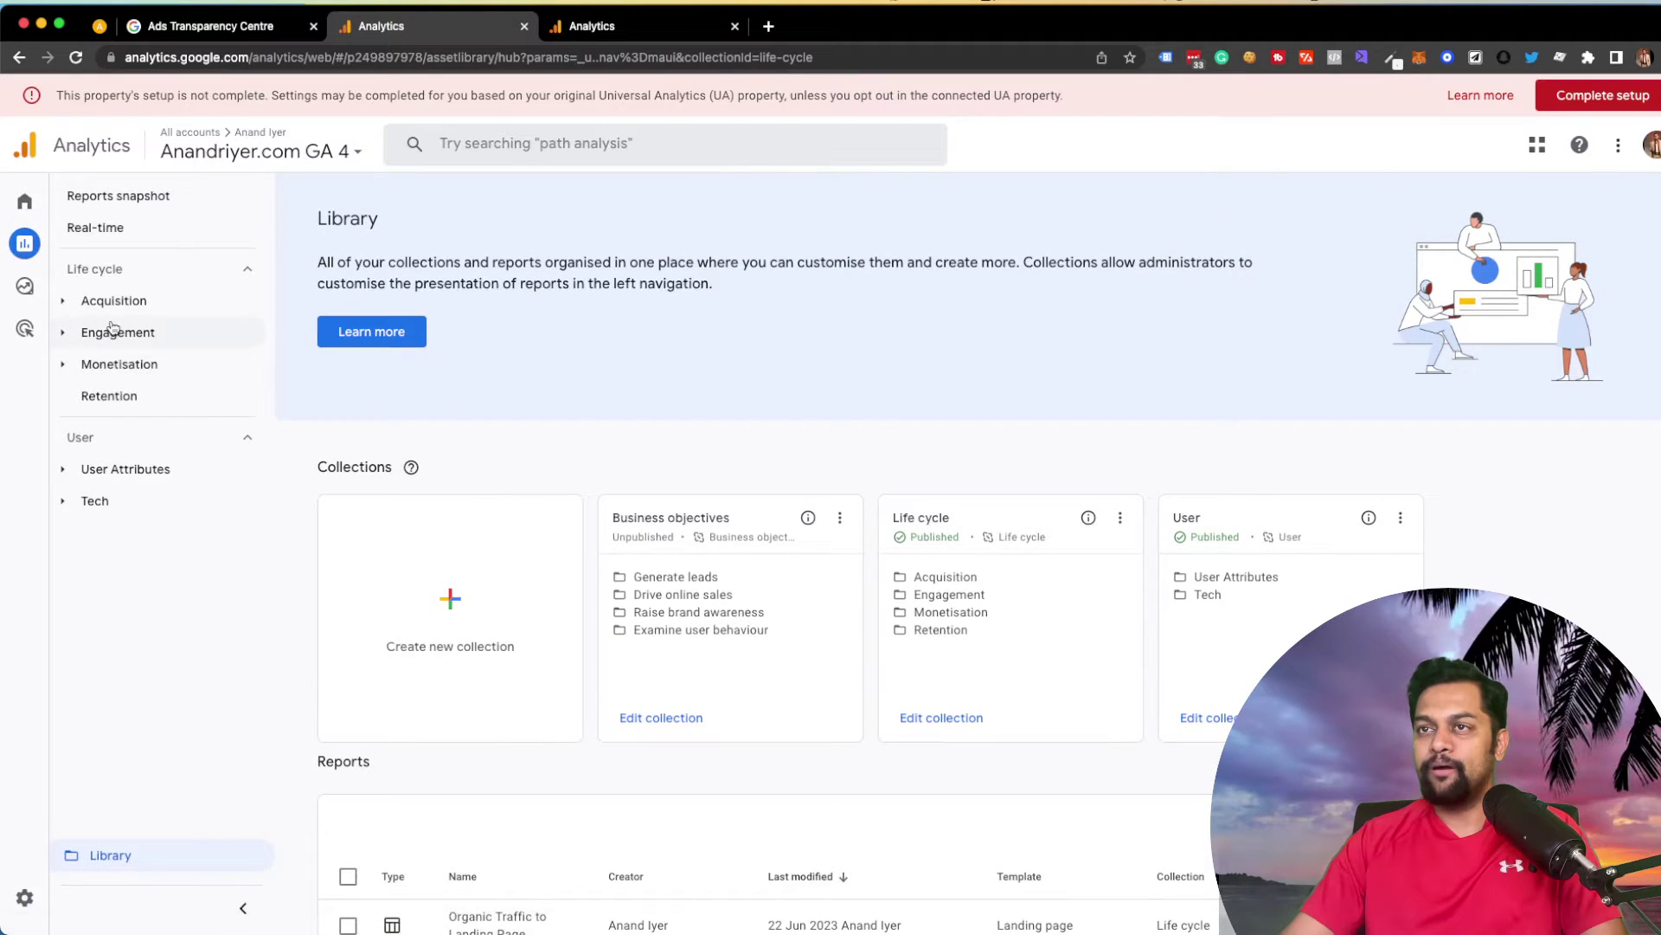
click(113, 329)
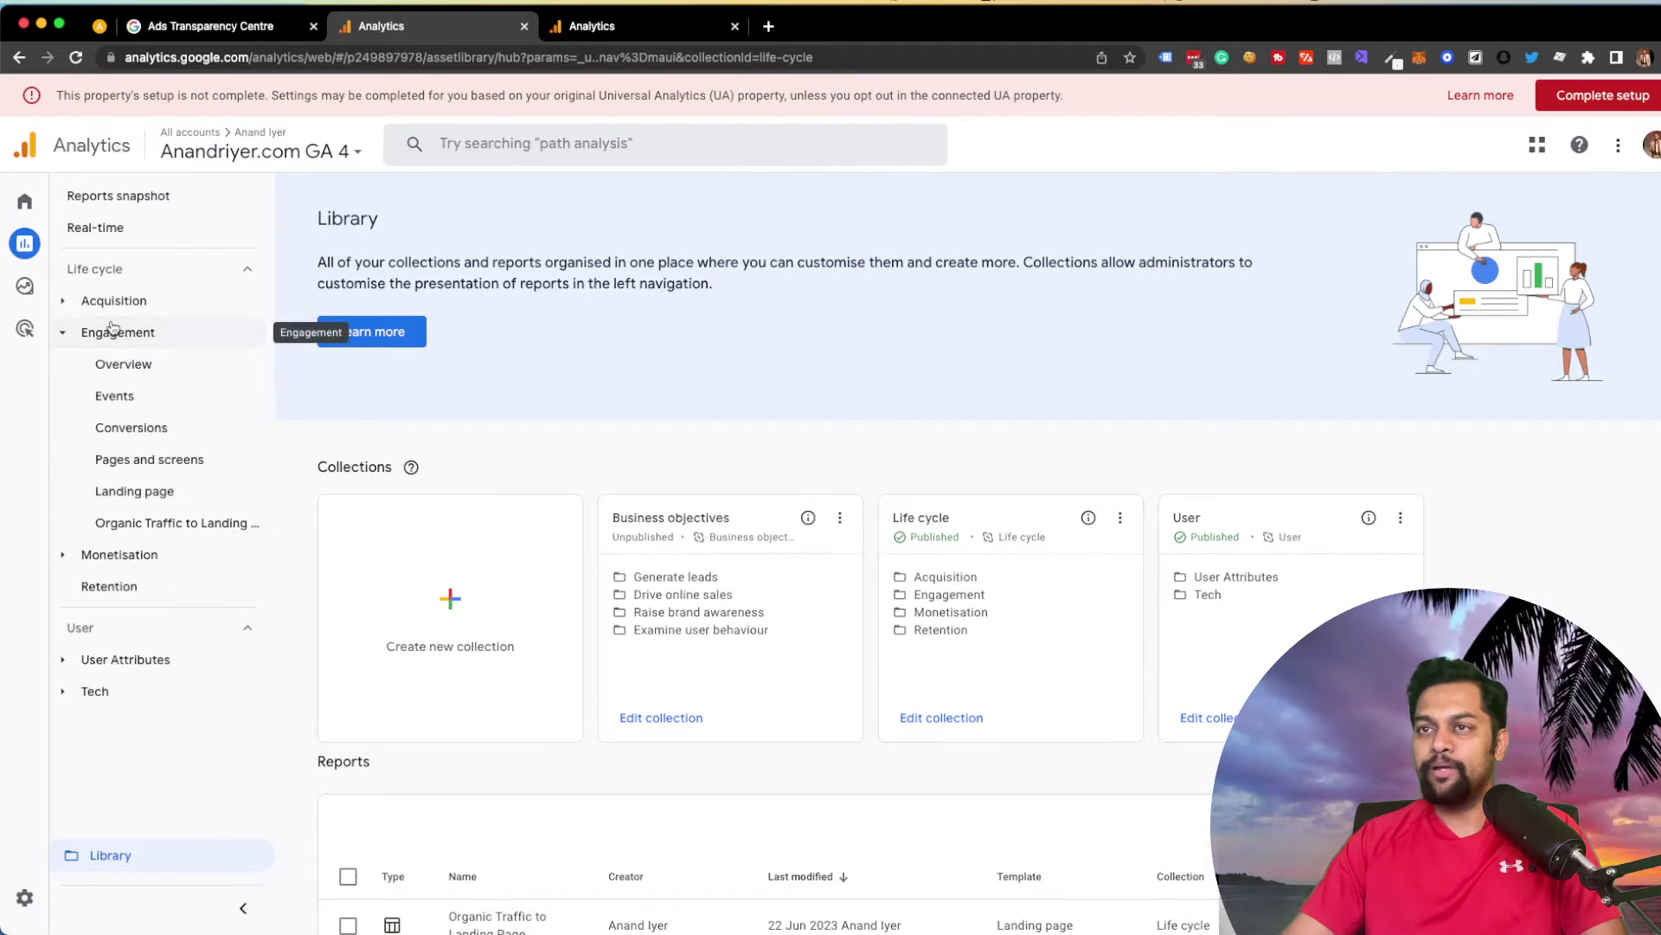
click(159, 524)
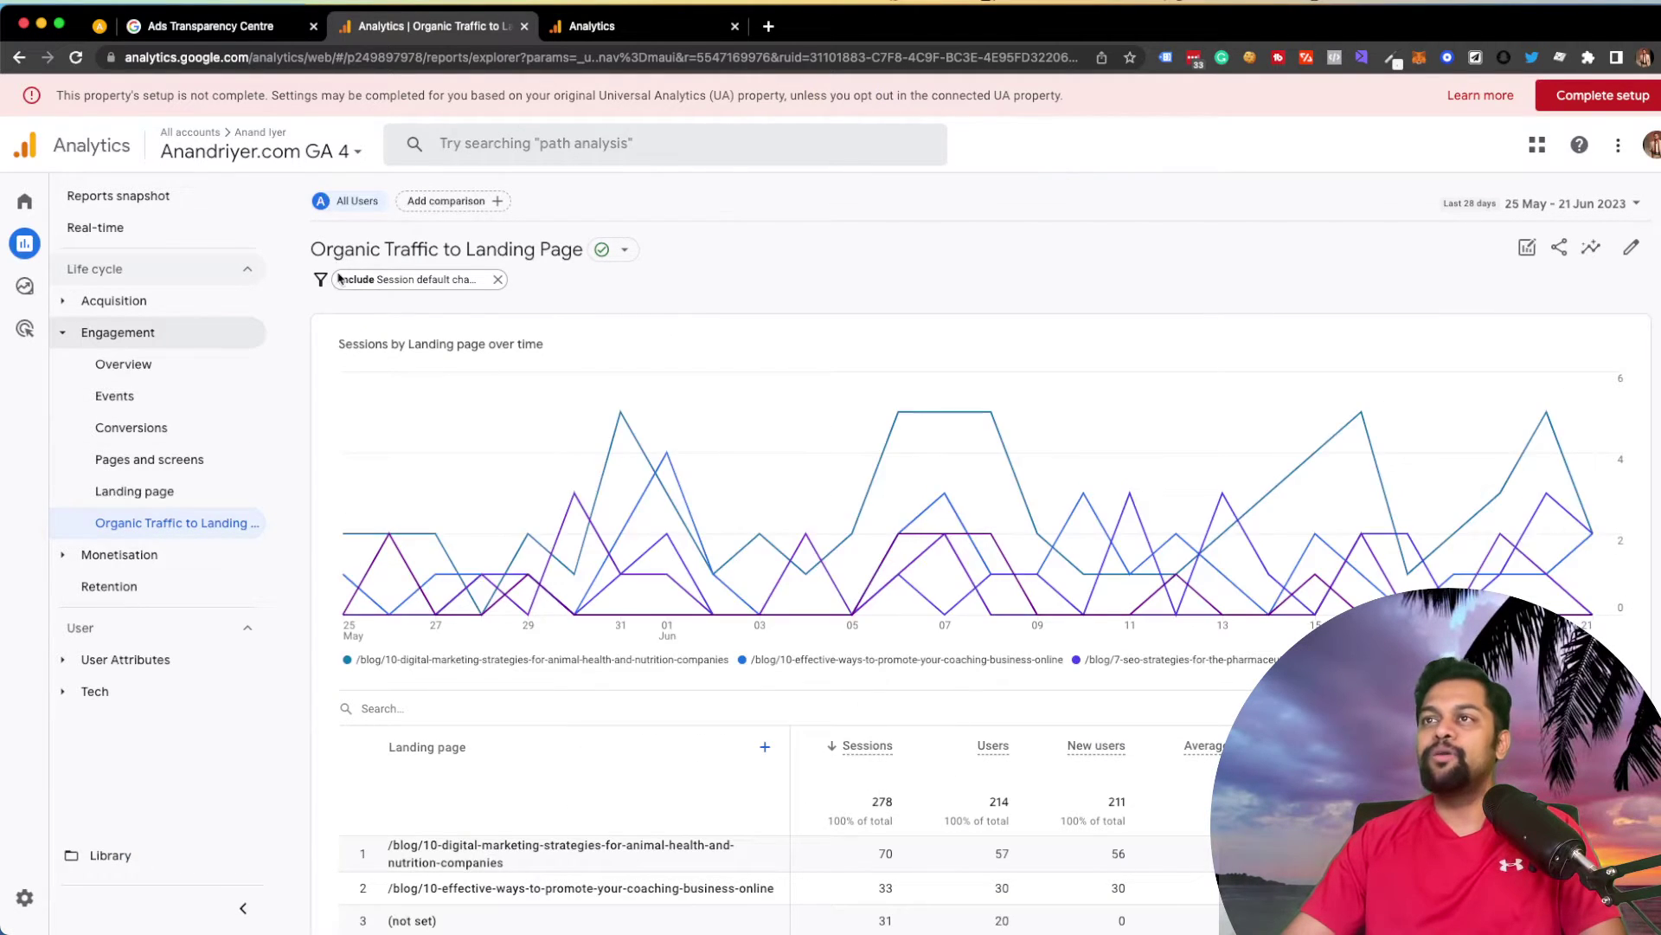
scroll(683, 580, down, 3)
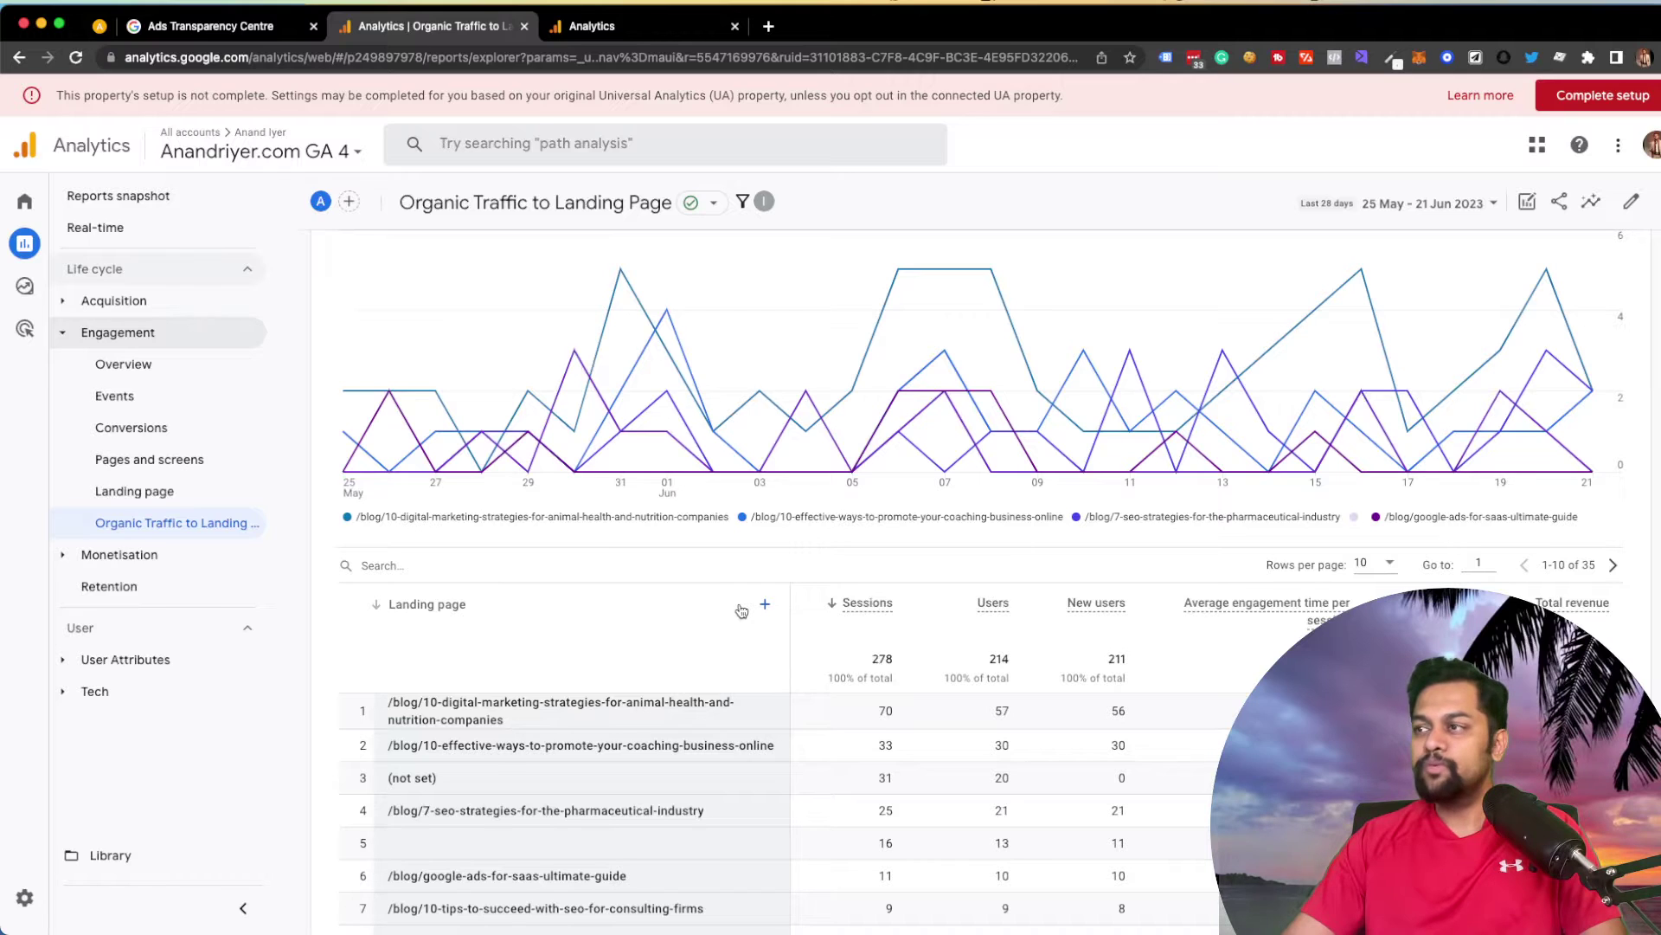
scroll(742, 611, down, 2)
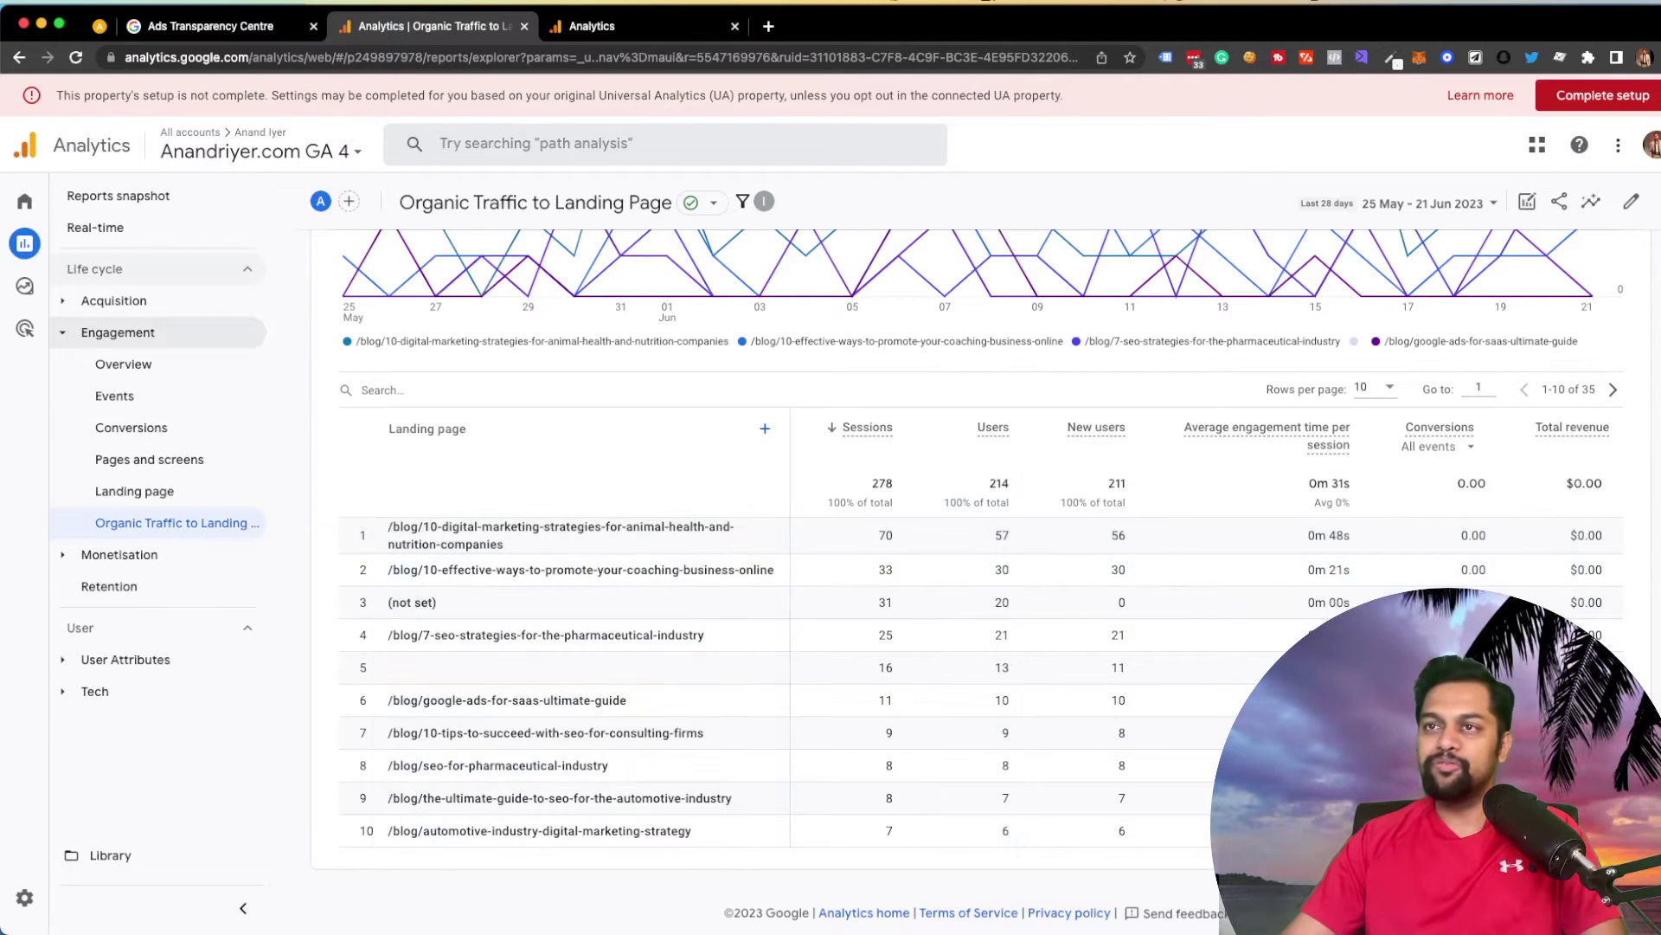
click(107, 334)
Step: Go to Acquisition > Traffic acquisition and scroll through the Session default channel group table
click(108, 302)
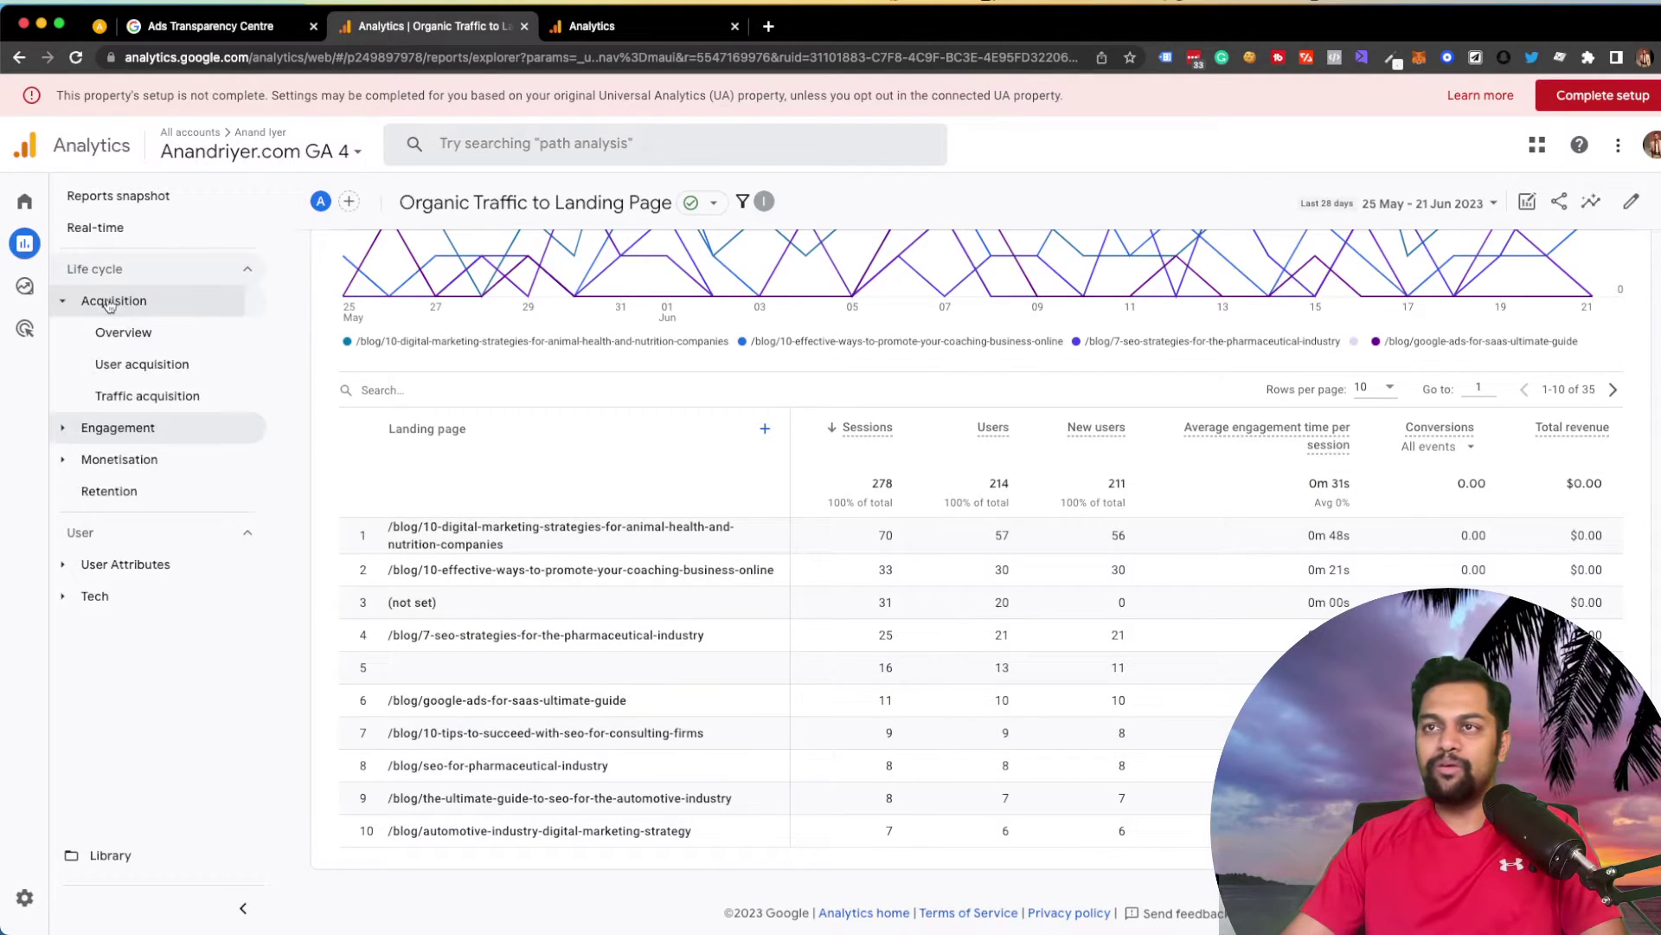
click(161, 400)
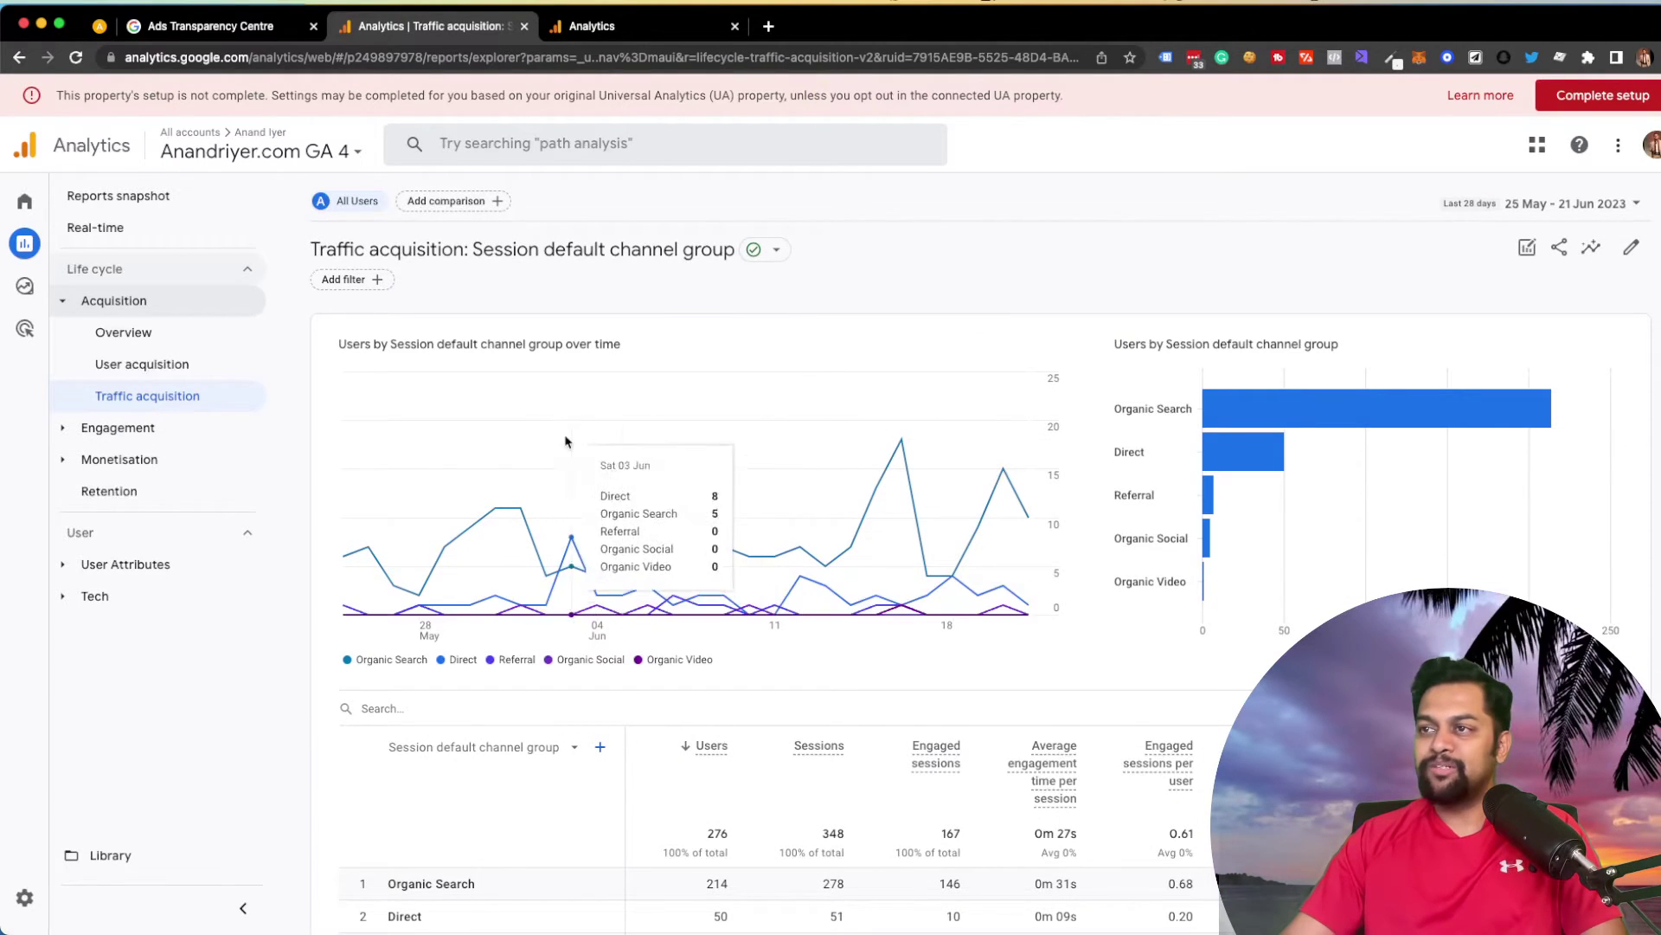
scroll(544, 605, down, 1)
scroll(545, 606, down, 3)
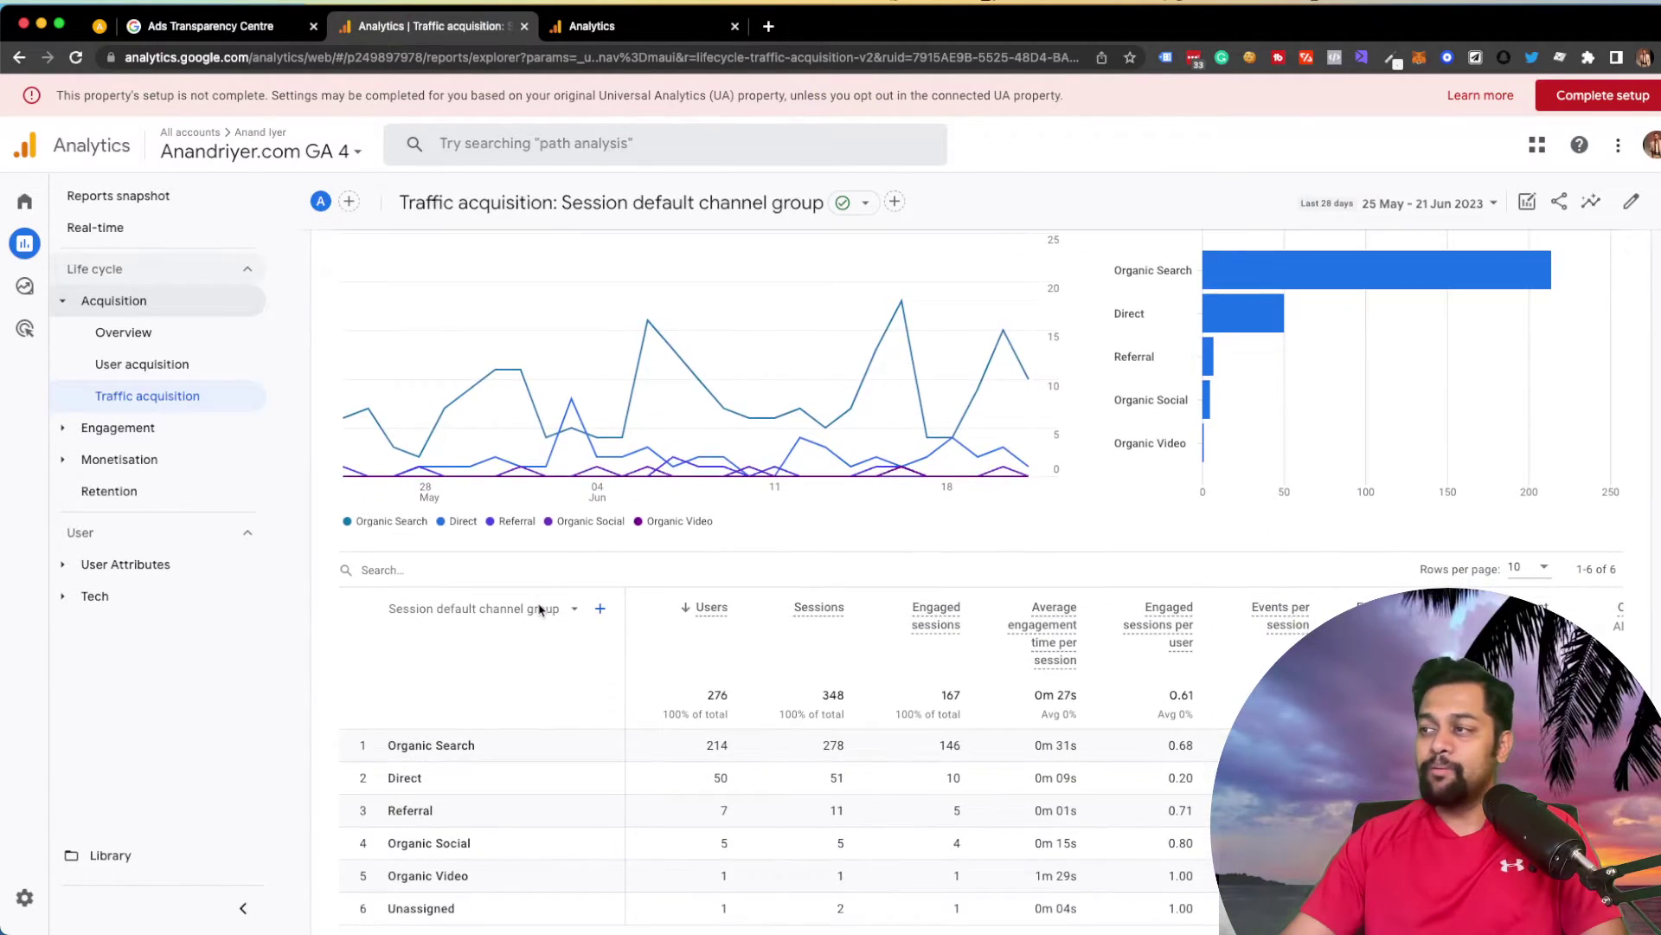
Step: Open the report's dimension settings and remove the Session campaign and Session source platform dimensions
click(1634, 203)
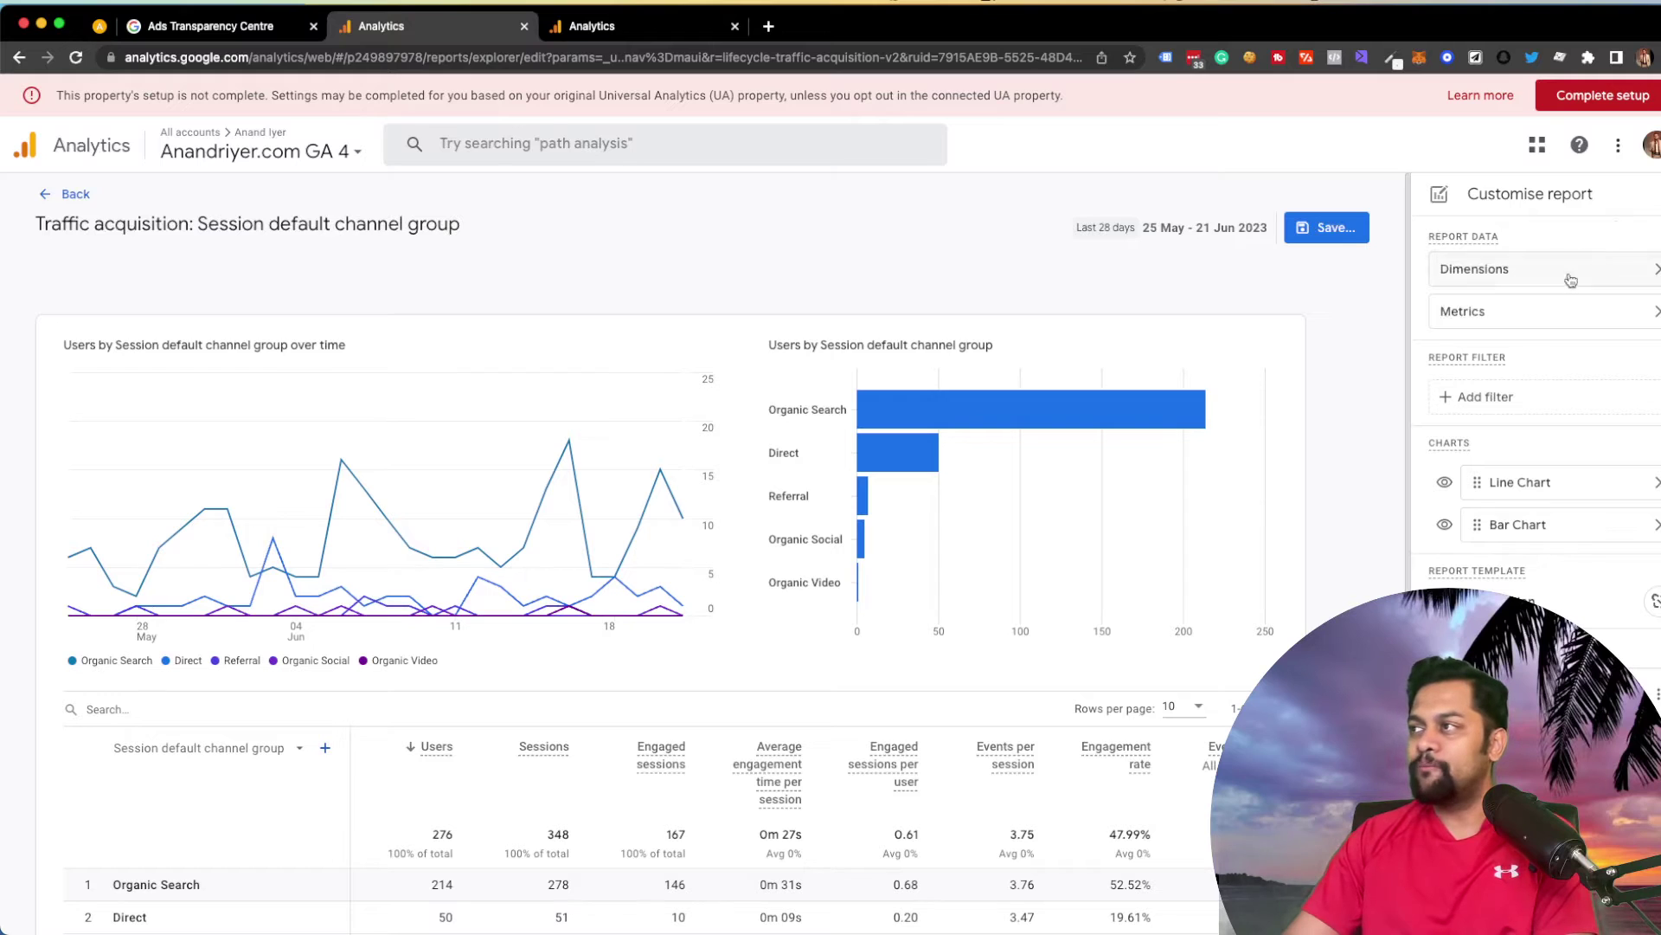
click(1563, 284)
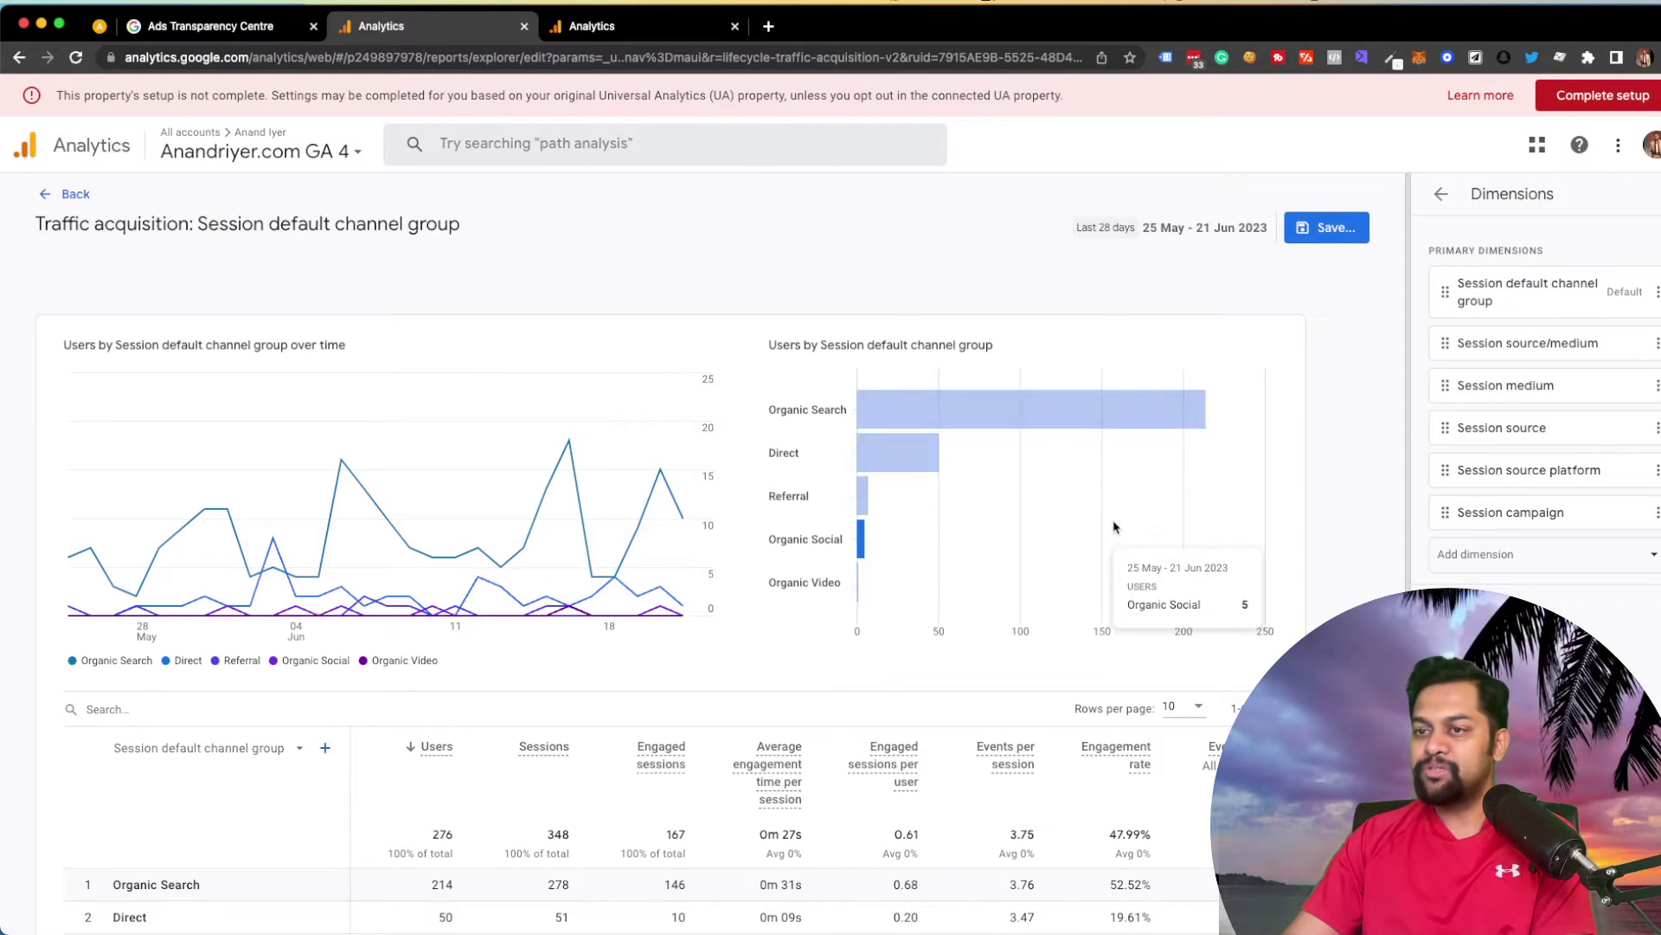
scroll(1114, 527, down, 1)
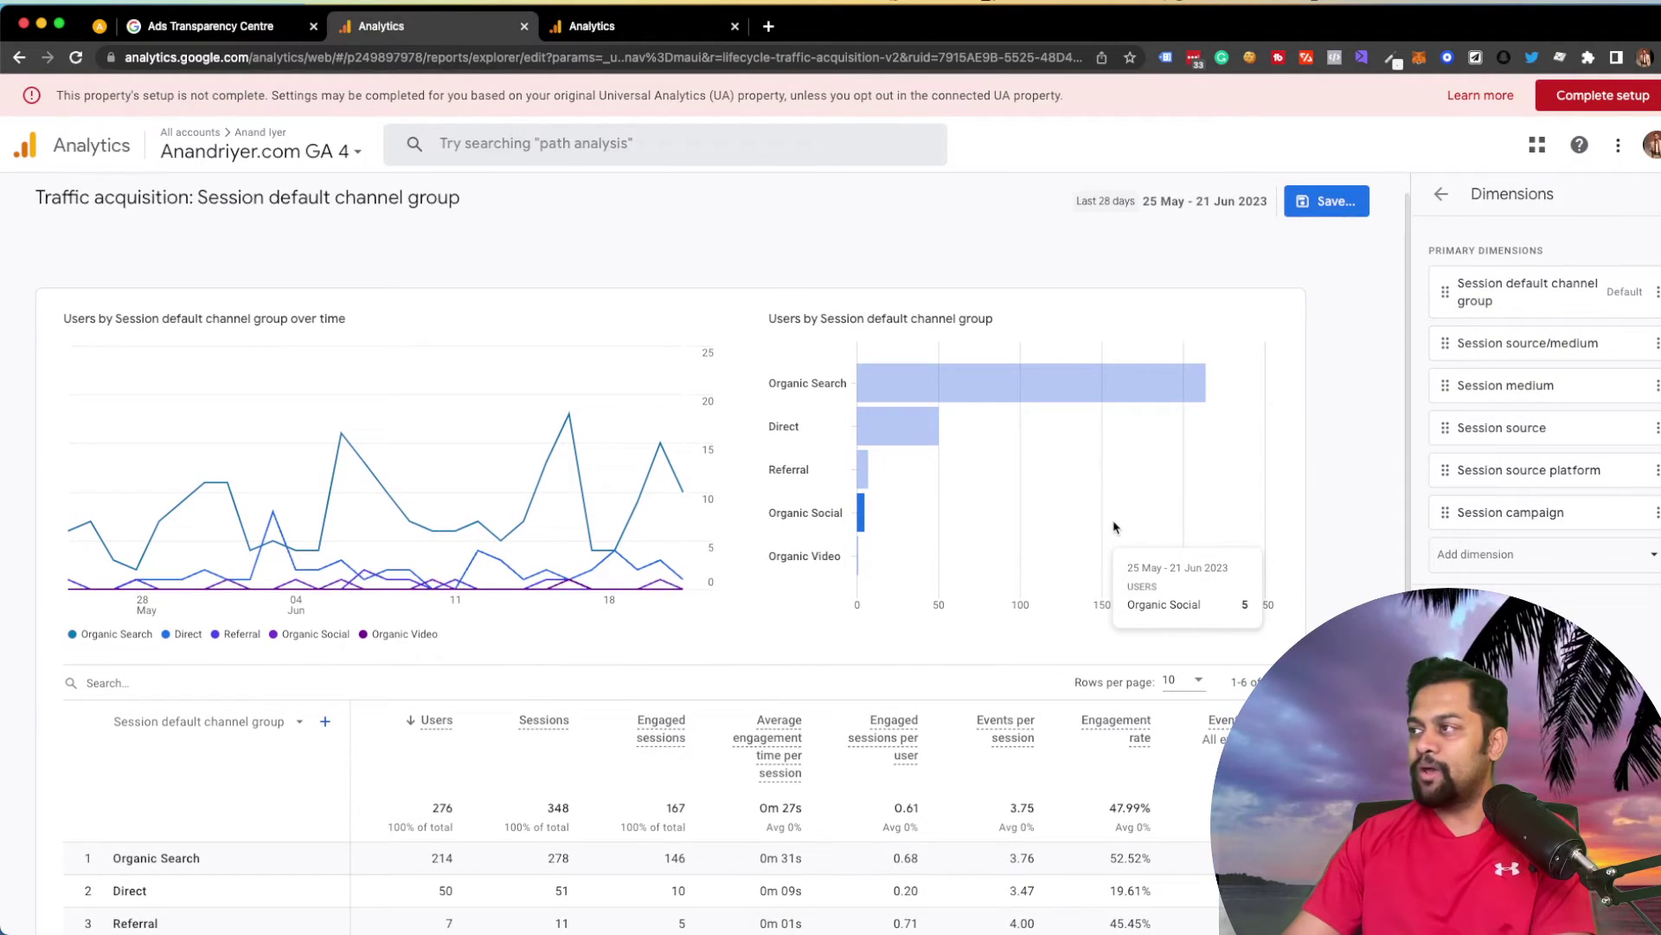
click(1656, 514)
click(1604, 596)
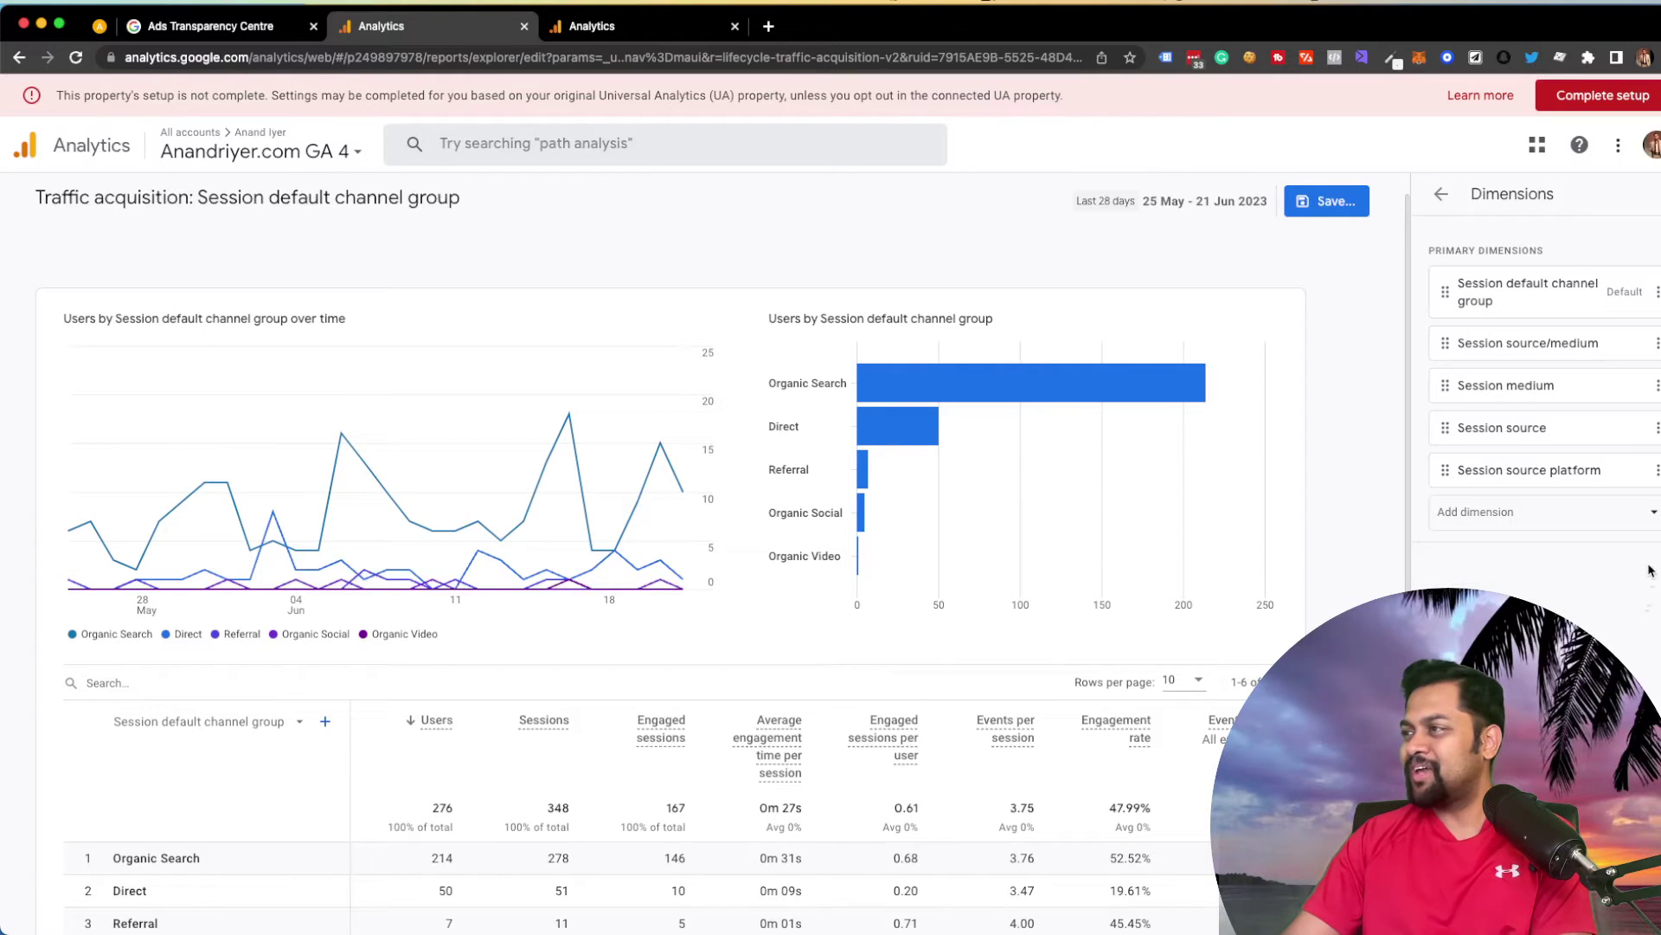
click(1657, 472)
click(1603, 551)
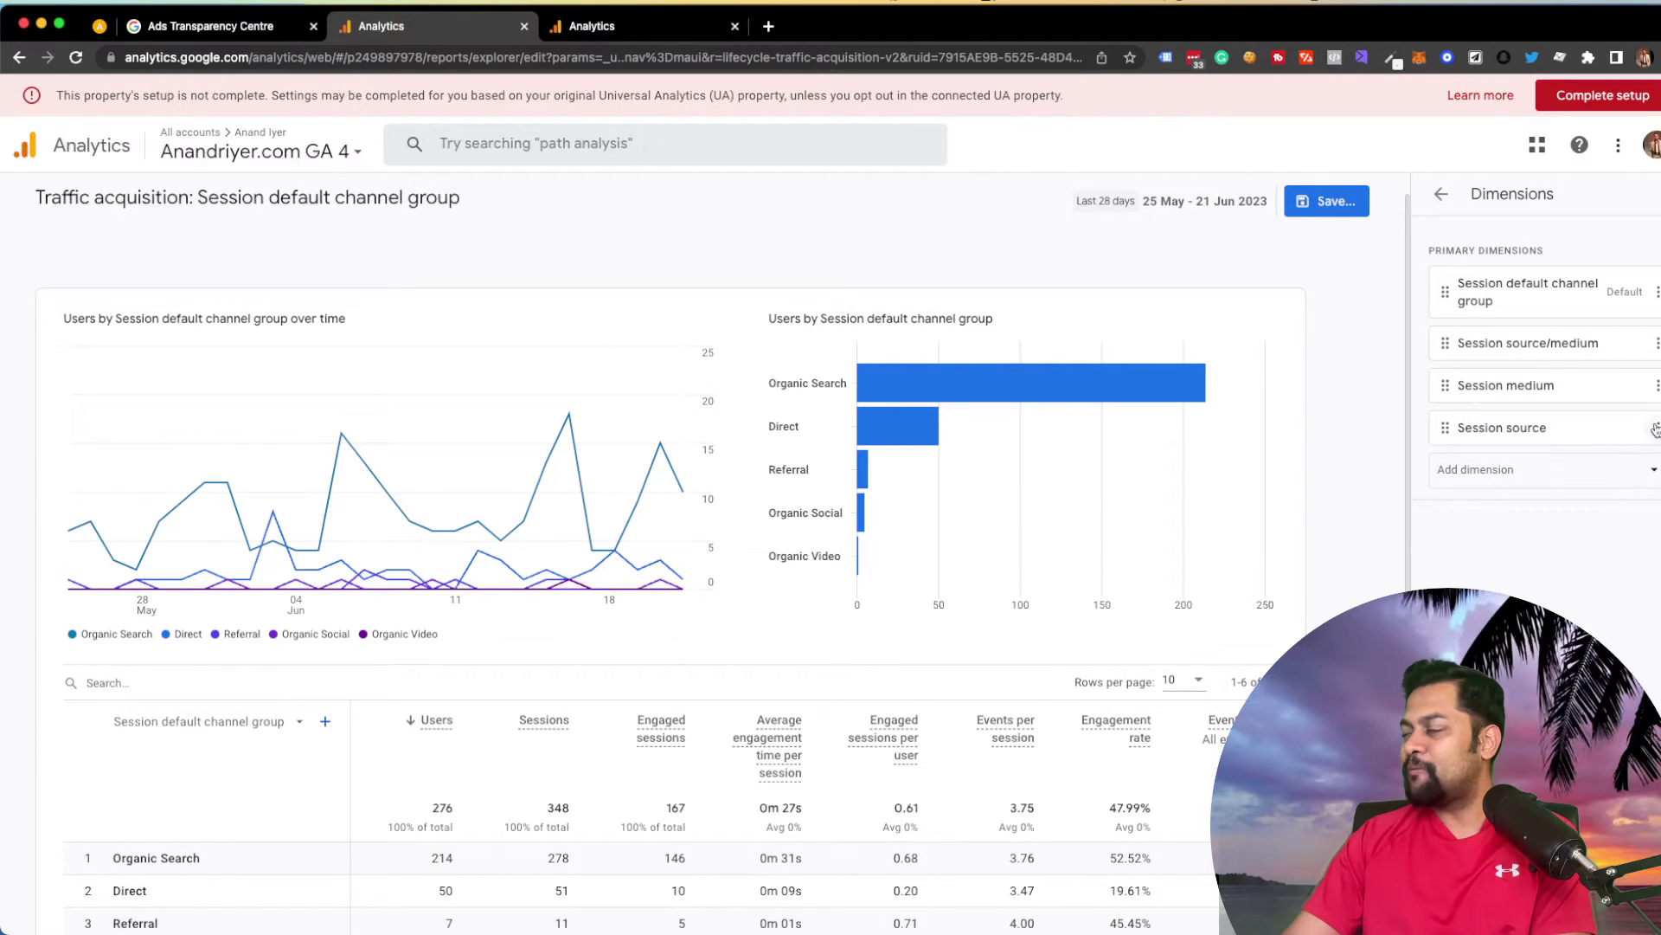
Step: Remove Session medium, Session source/medium and Session default channel group, leaving only Session source
click(1656, 390)
click(1638, 484)
click(1656, 343)
click(1644, 433)
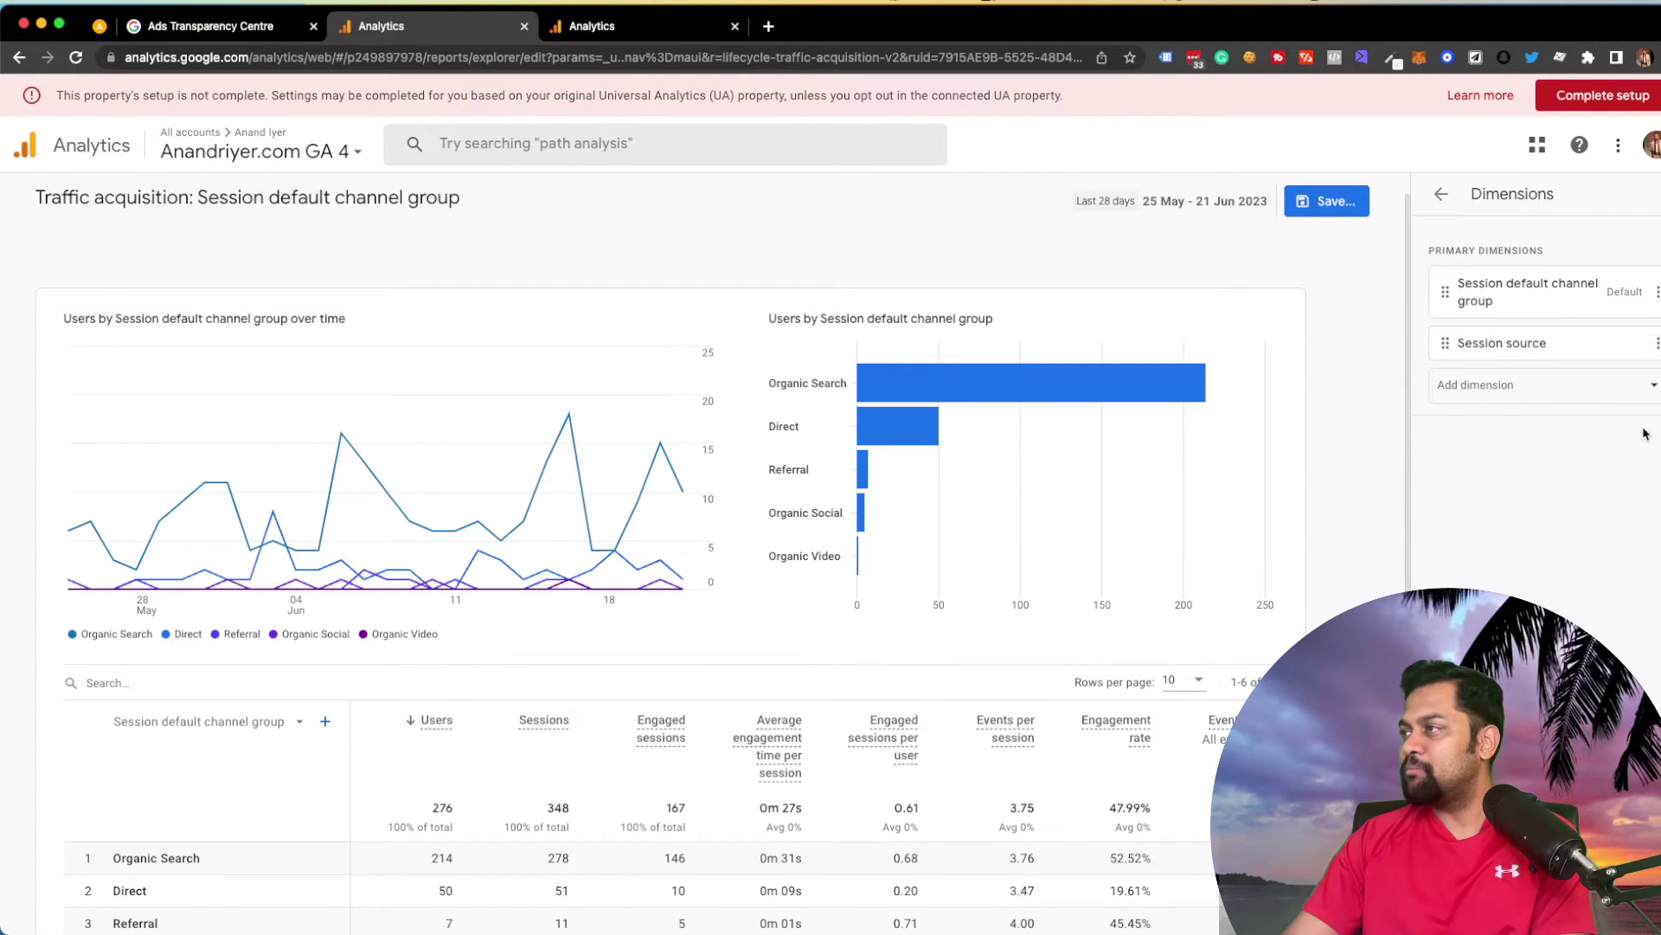
click(1656, 298)
click(1624, 375)
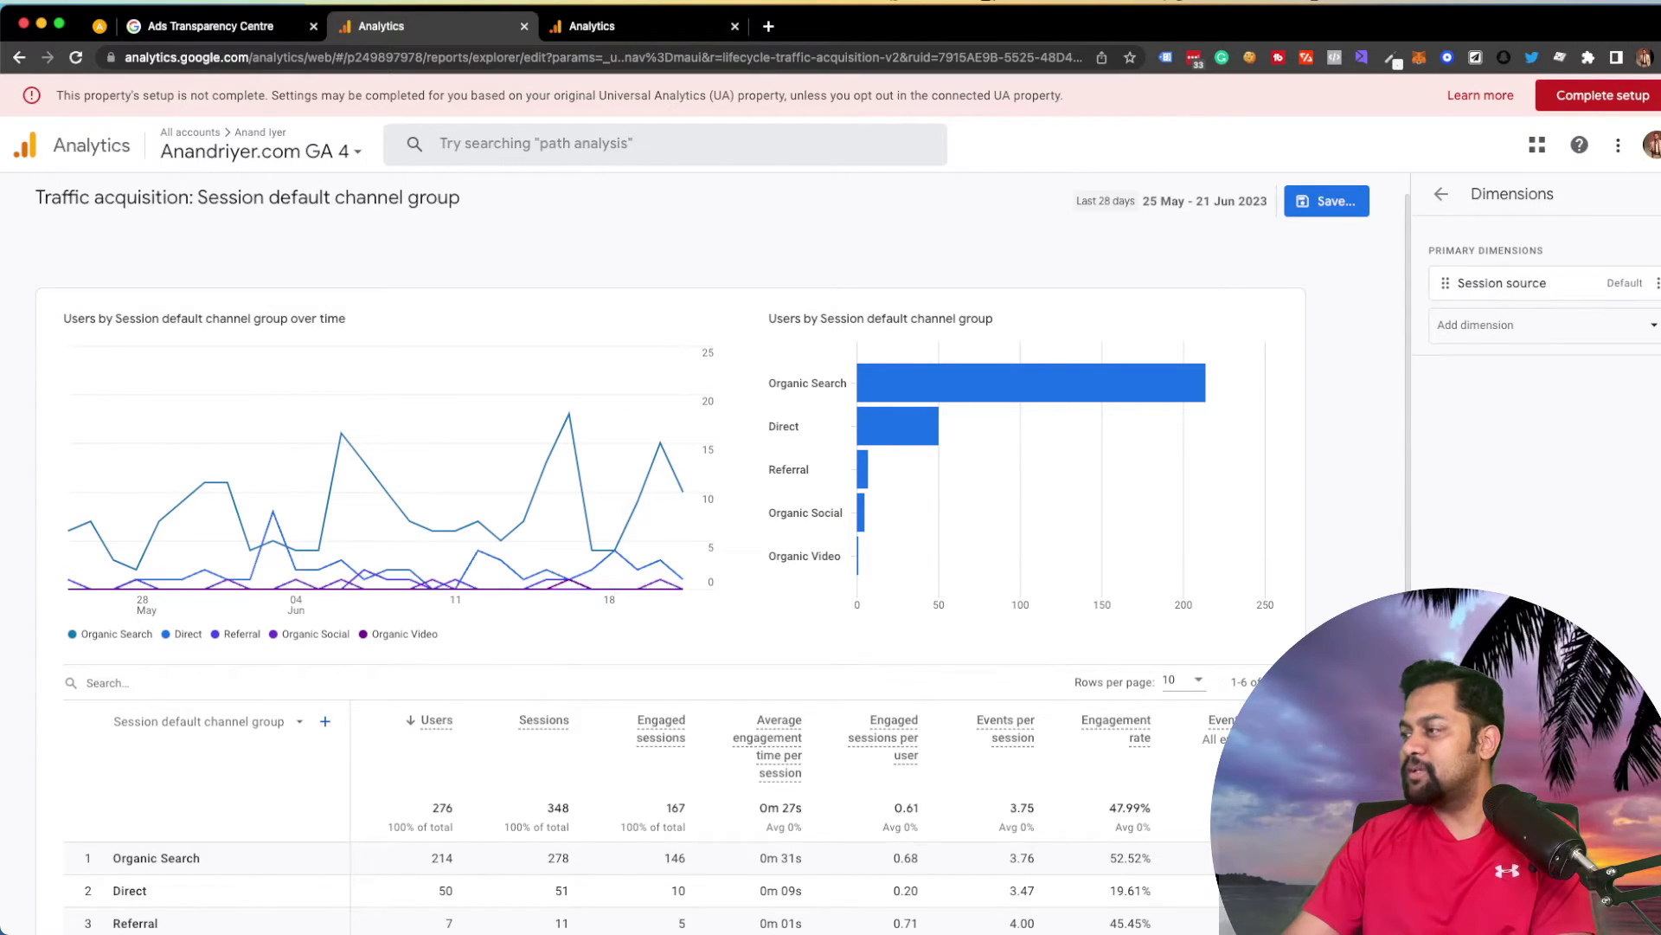
click(1463, 900)
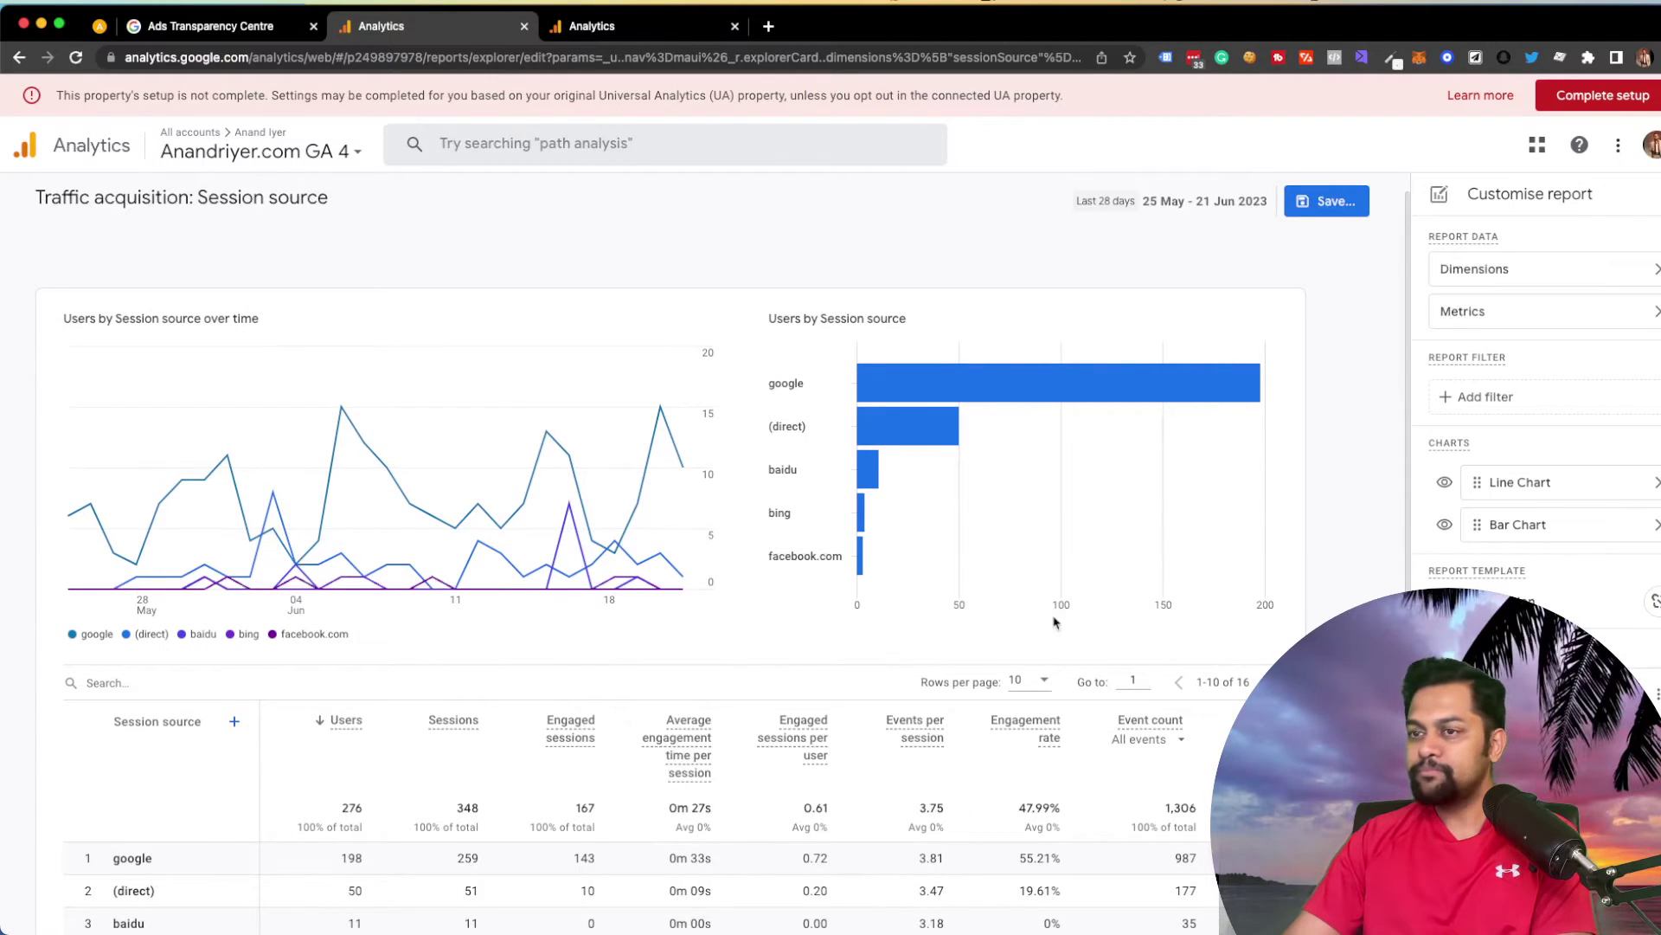
scroll(906, 623, down, 3)
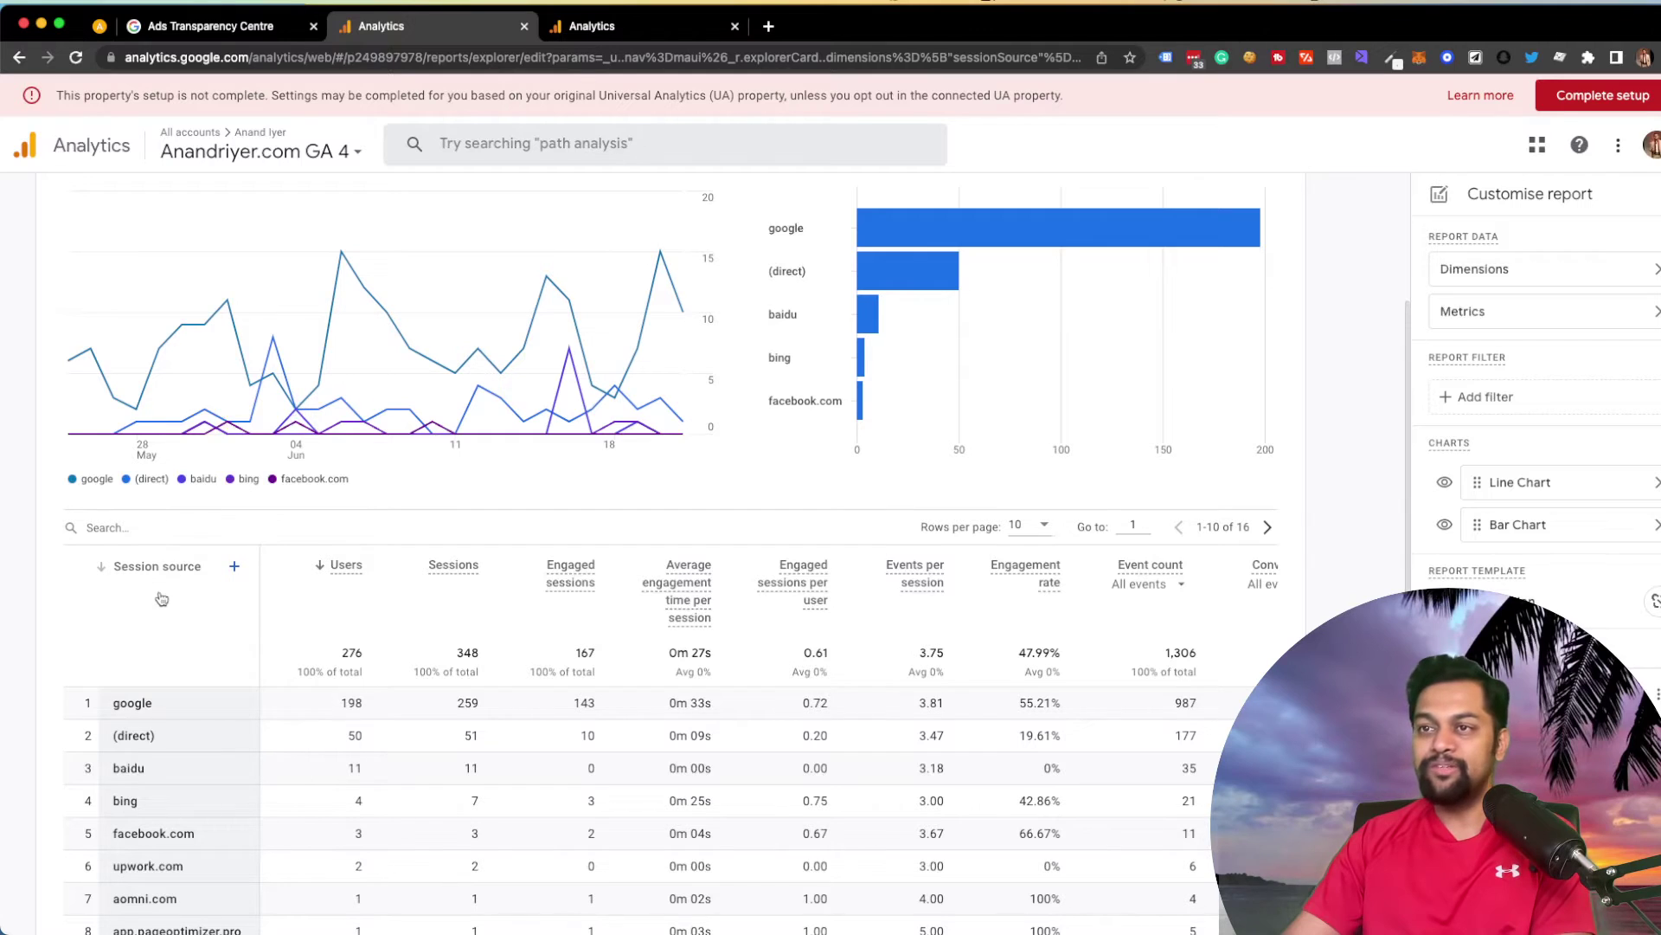
scroll(174, 839, down, 2)
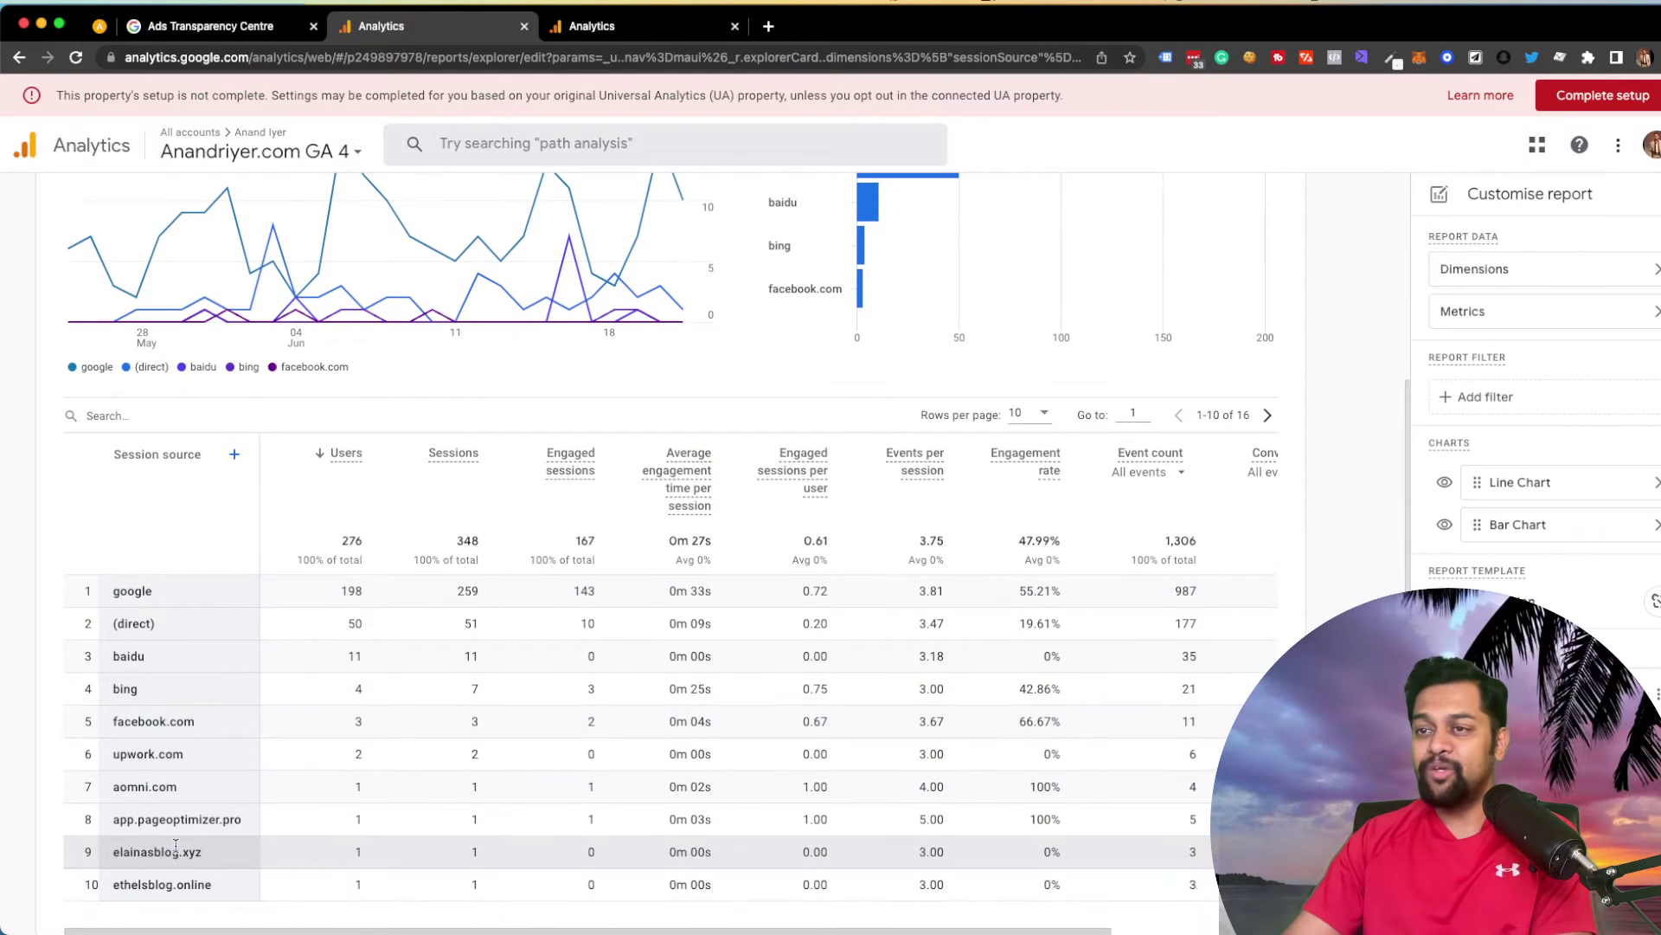
Step: Add an include filter of Session default channel group = Organic Search and apply it
click(1500, 397)
click(1528, 338)
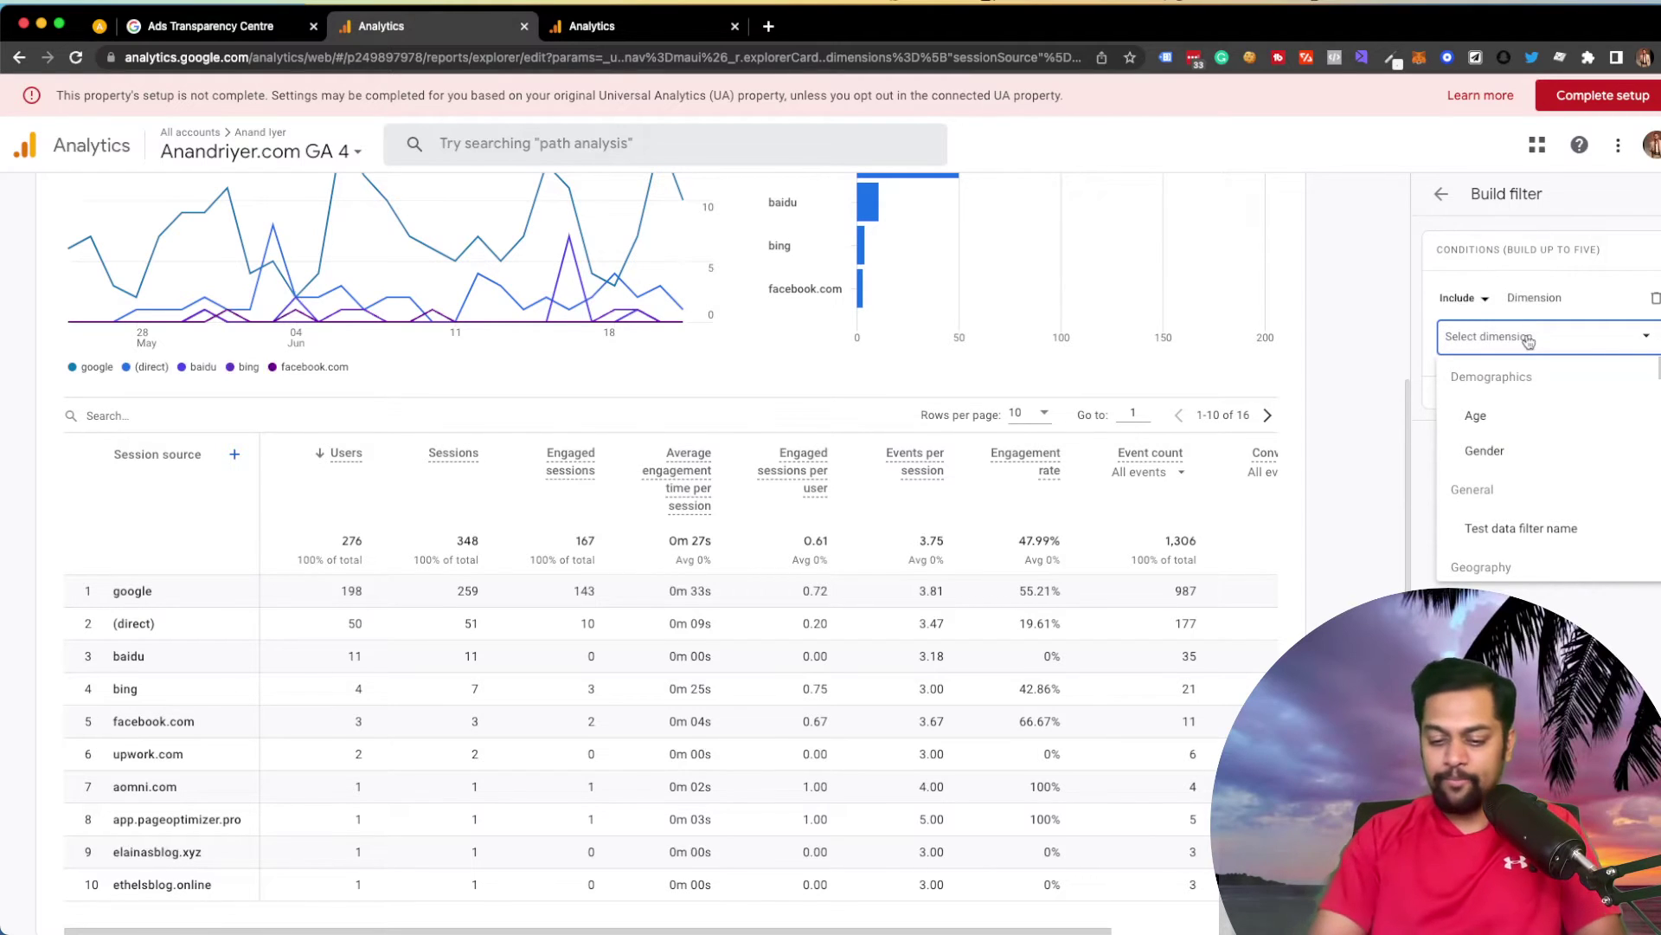
text(chan)
click(1531, 449)
click(1541, 405)
click(1468, 441)
click(1632, 625)
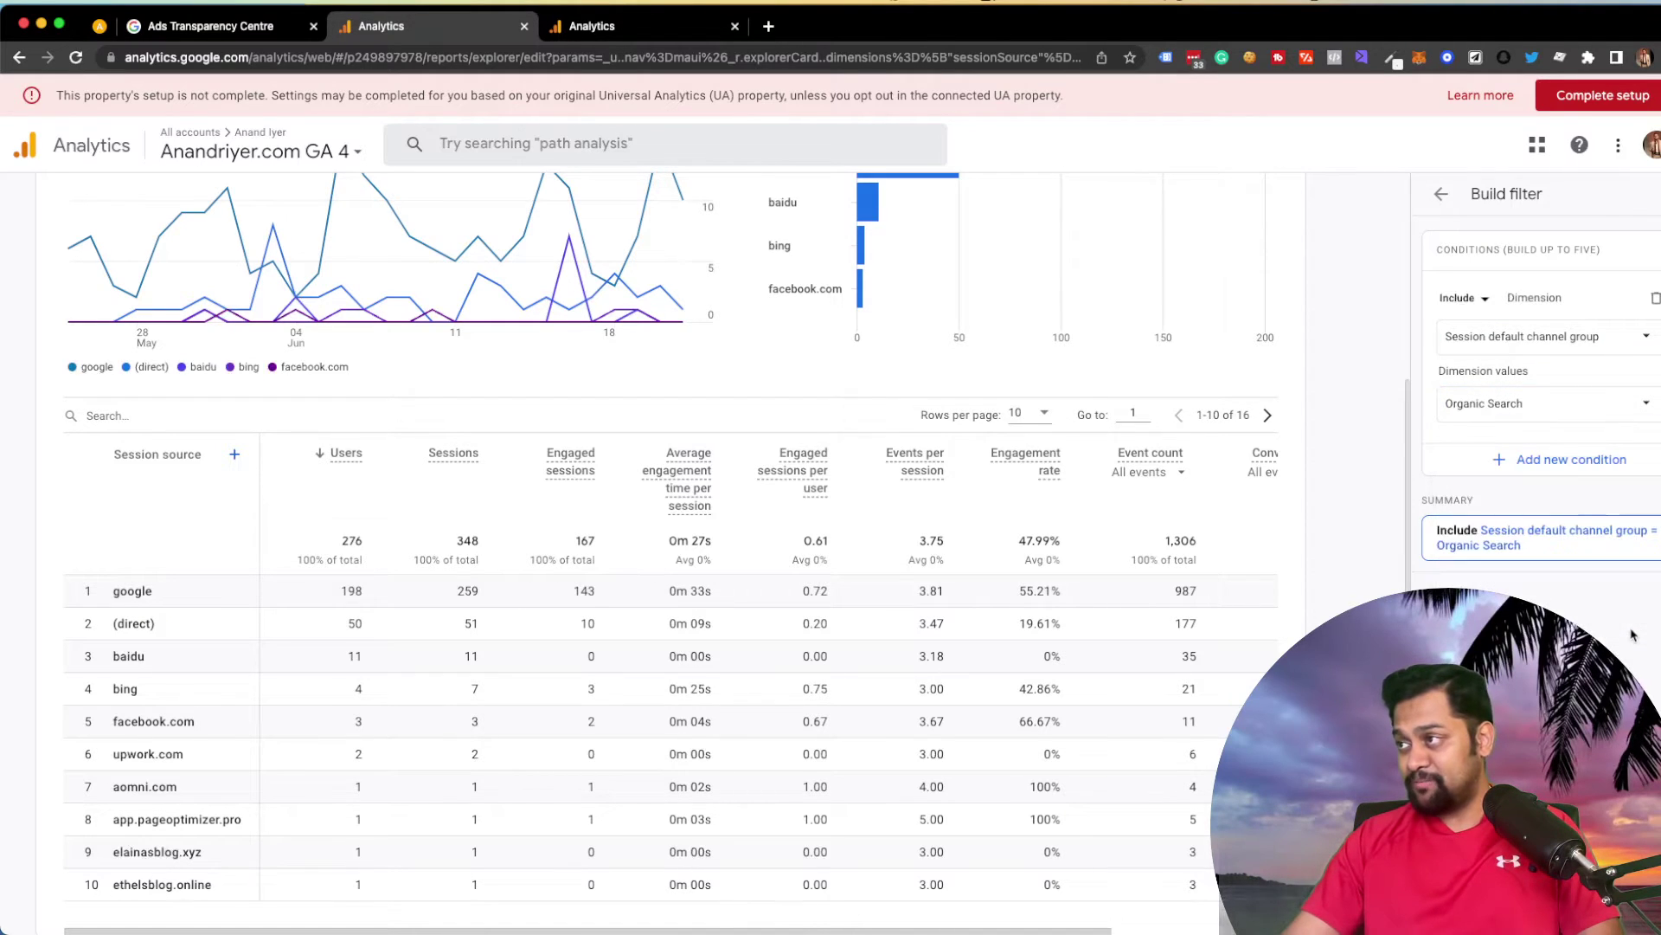
click(1618, 900)
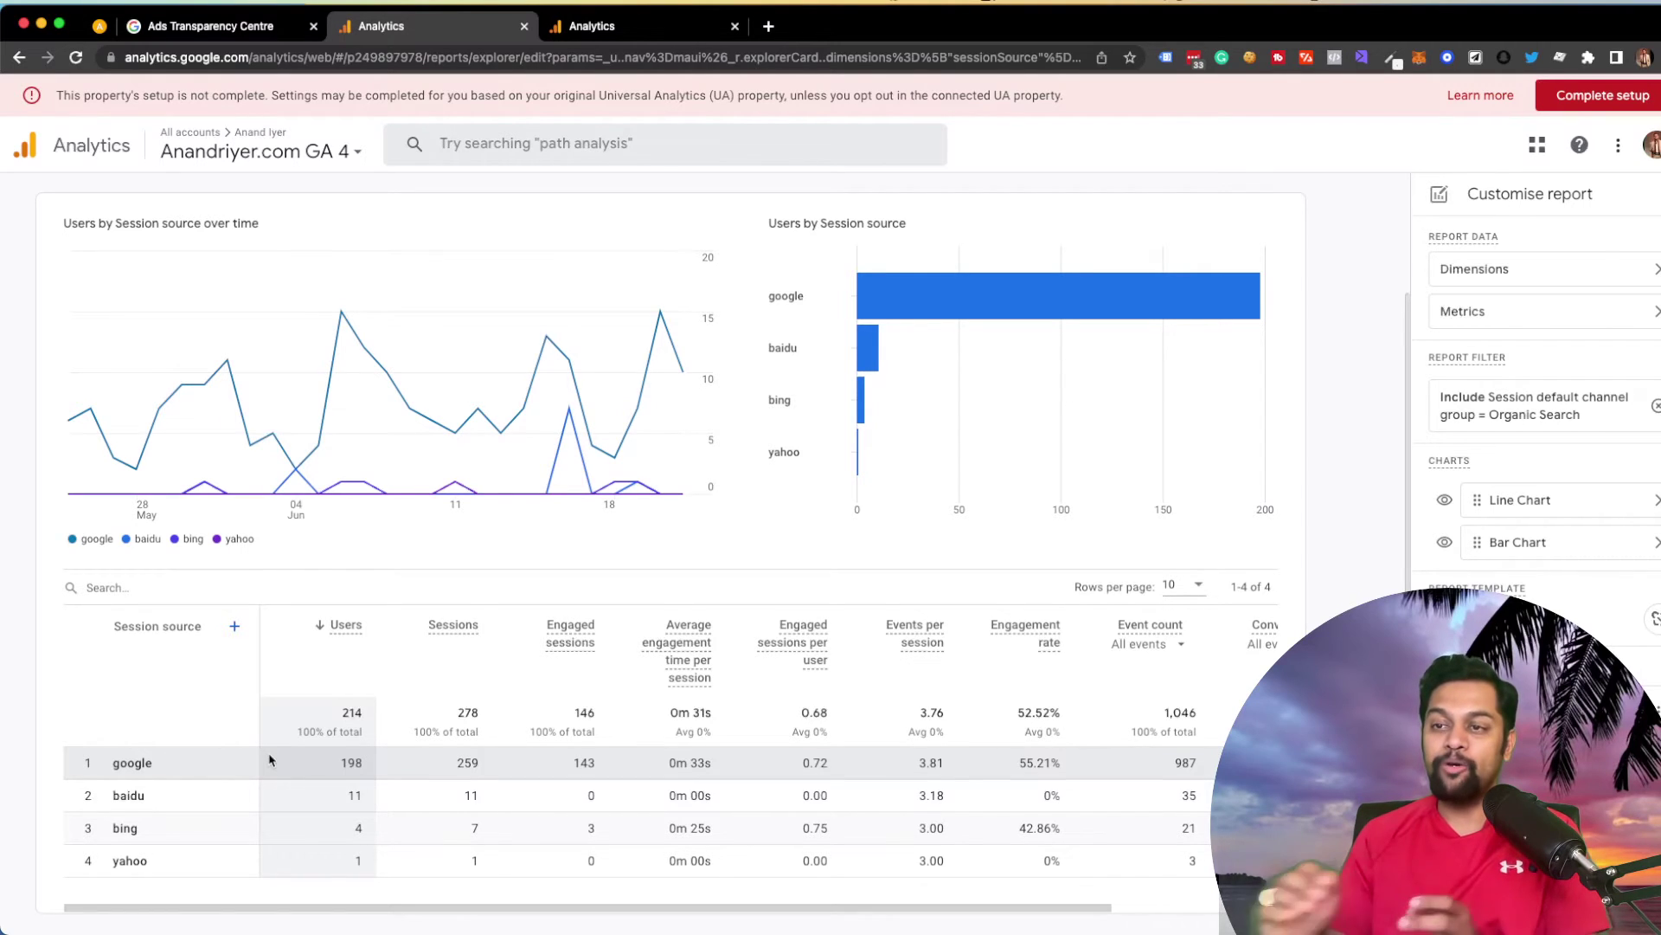
Step: Check the rows-per-page options and scroll through the Organic Search sources google, baidu, bing and yahoo
click(1202, 587)
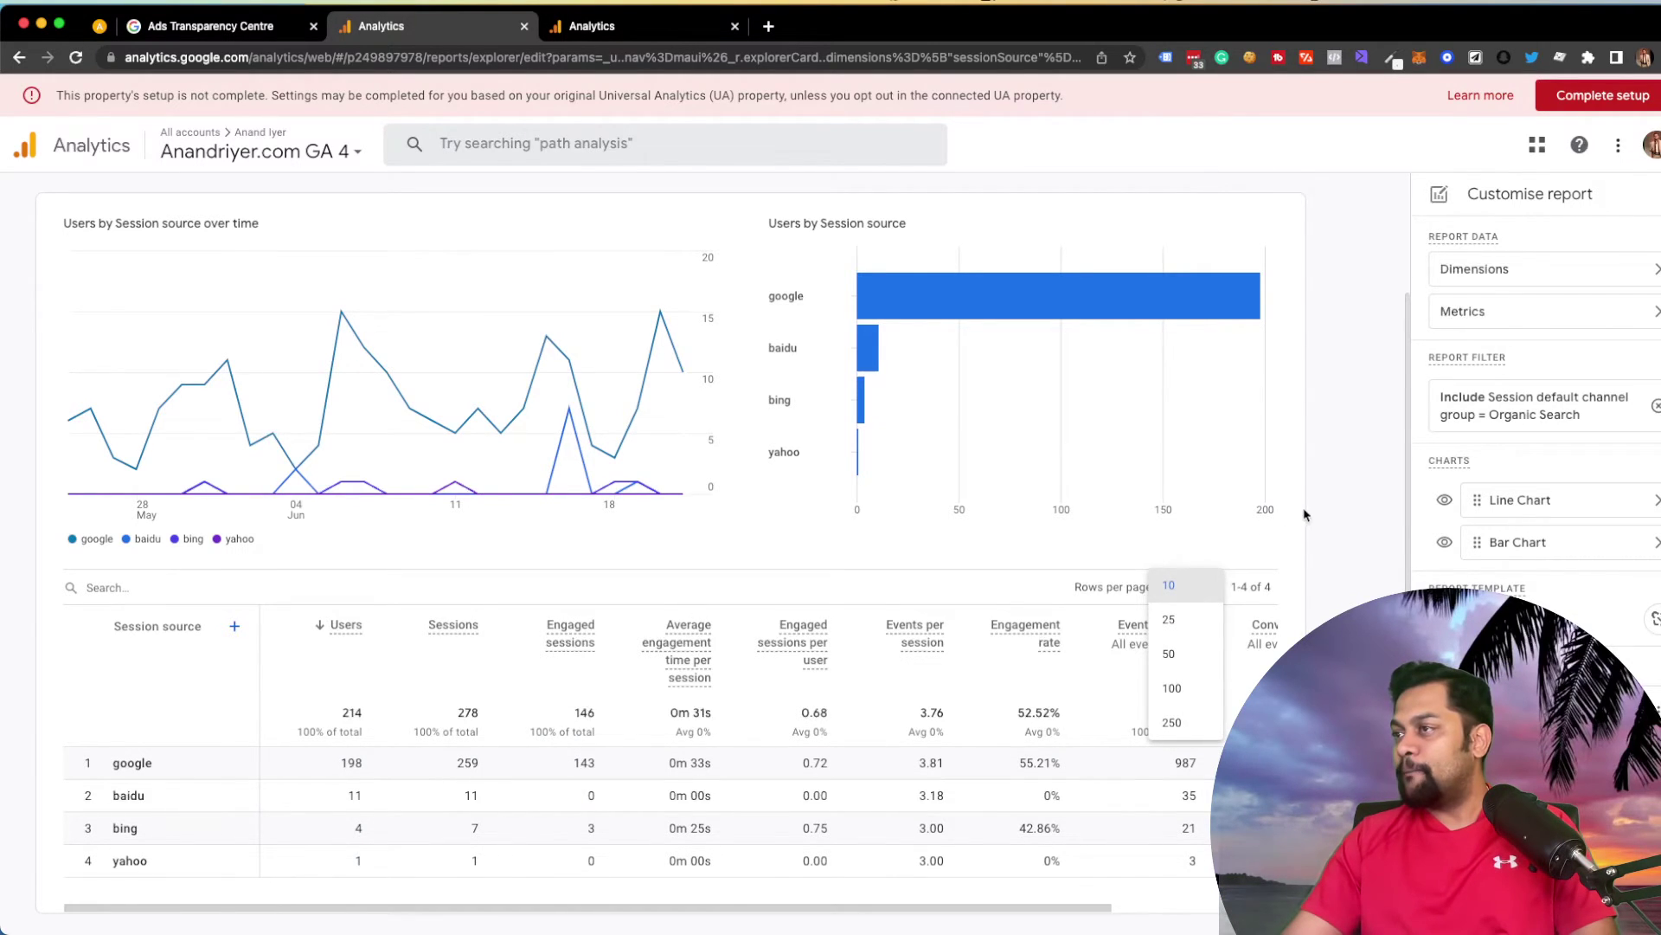
scroll(1315, 502, up, 3)
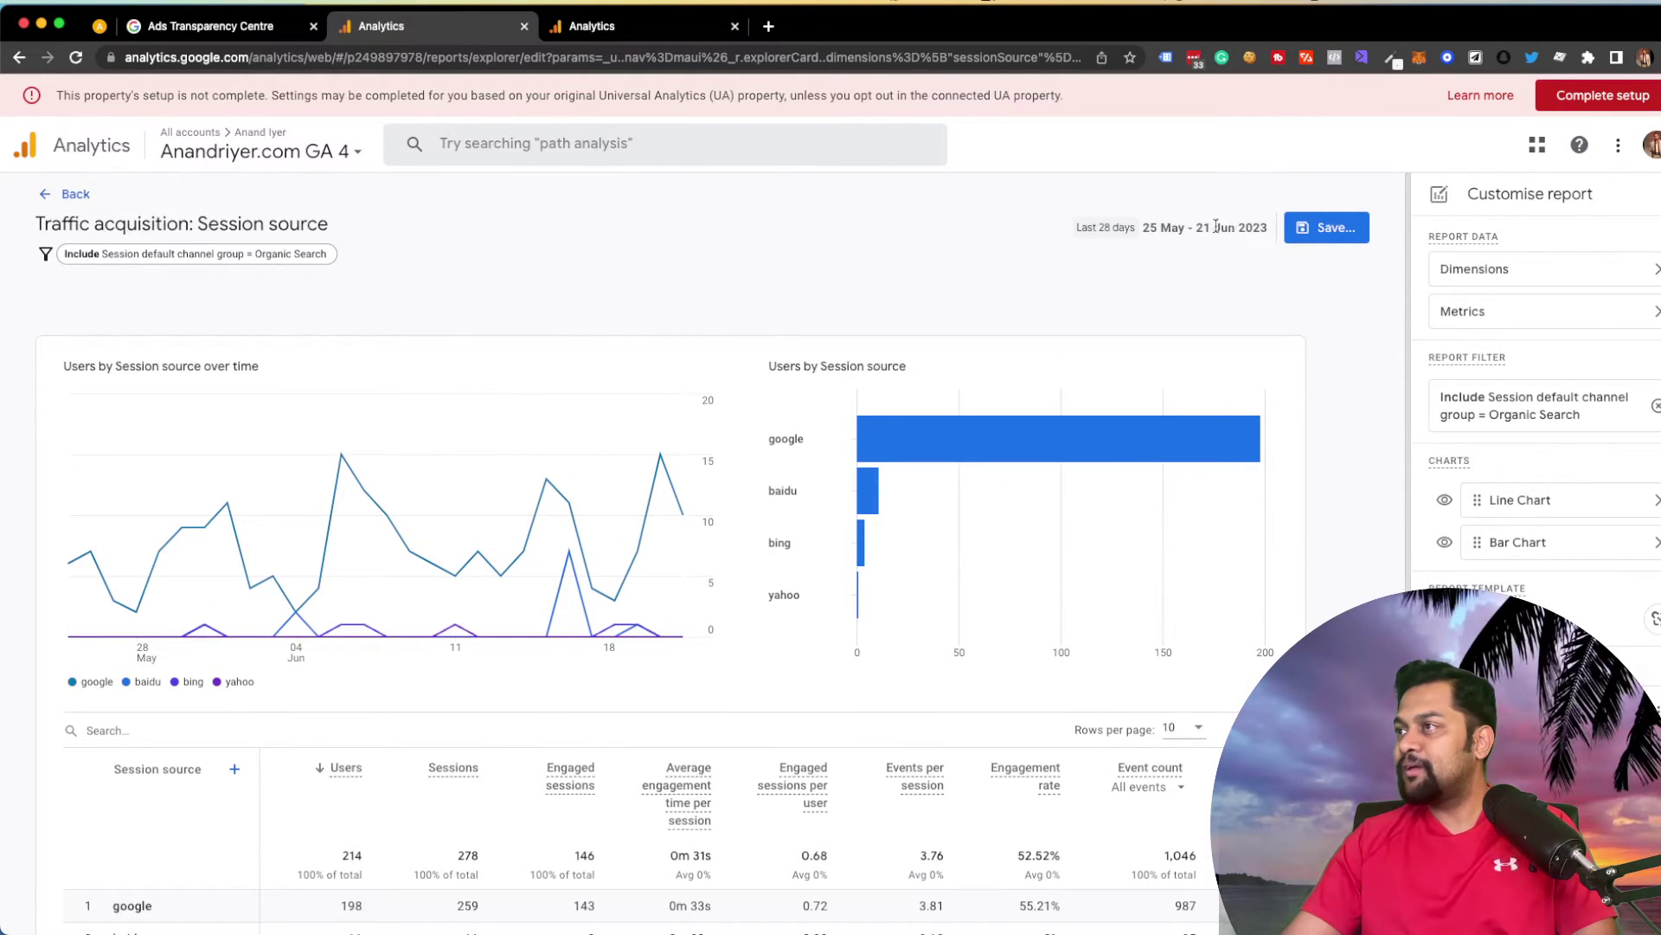
scroll(1047, 536, down, 3)
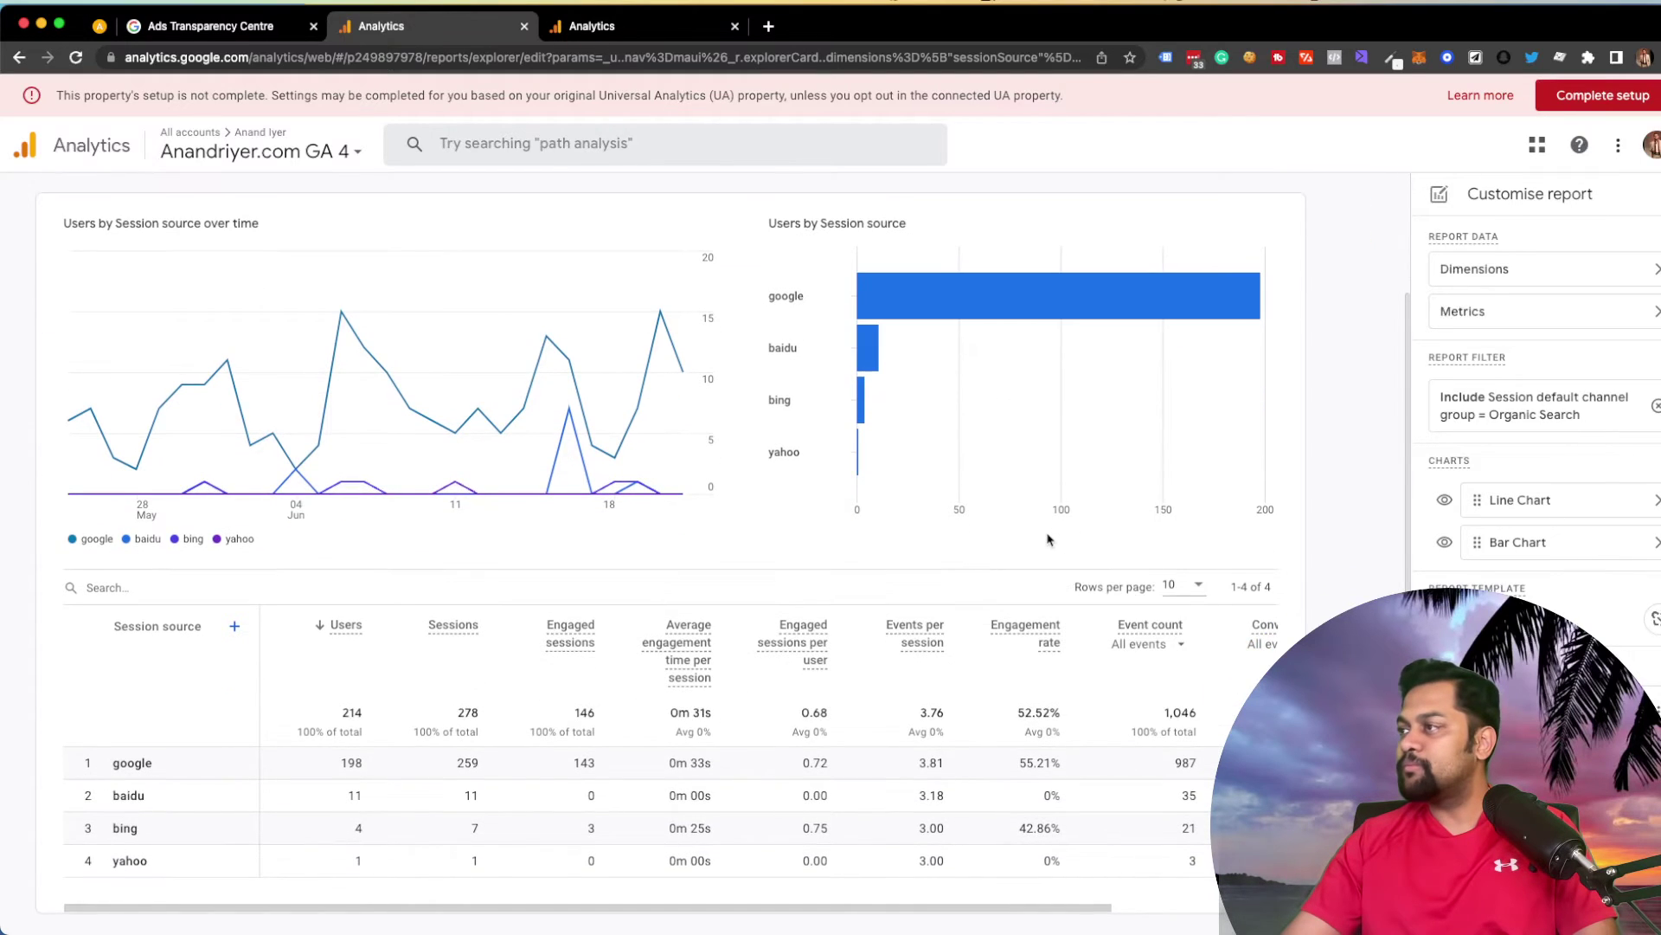
scroll(1047, 539, up, 3)
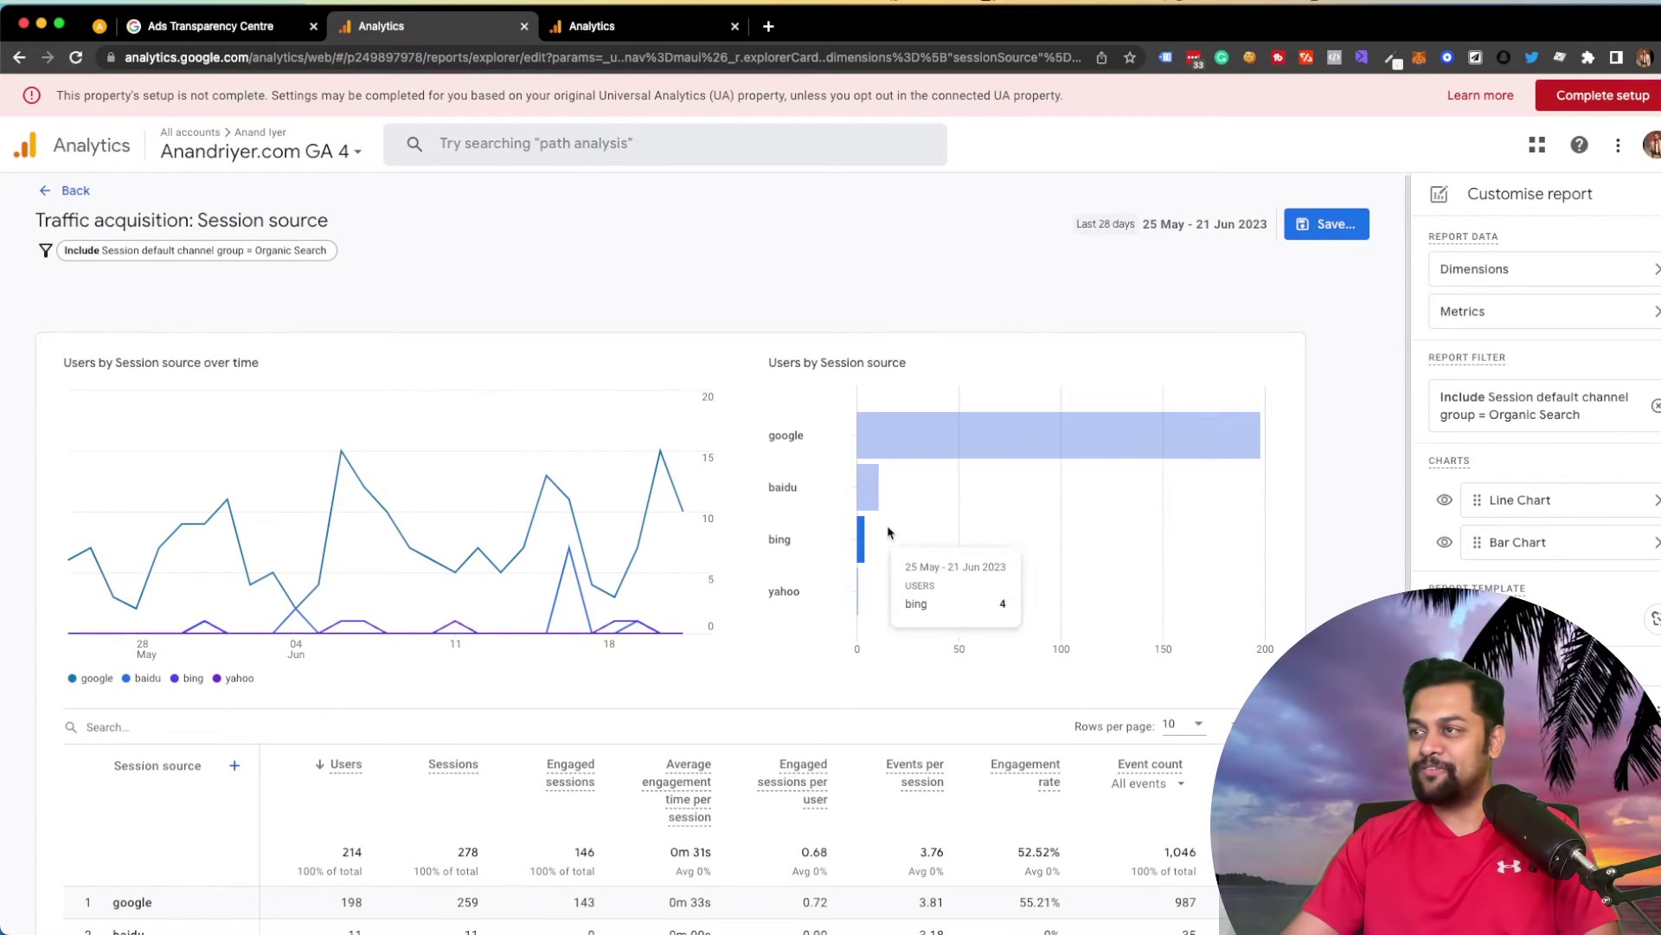
scroll(883, 545, down, 3)
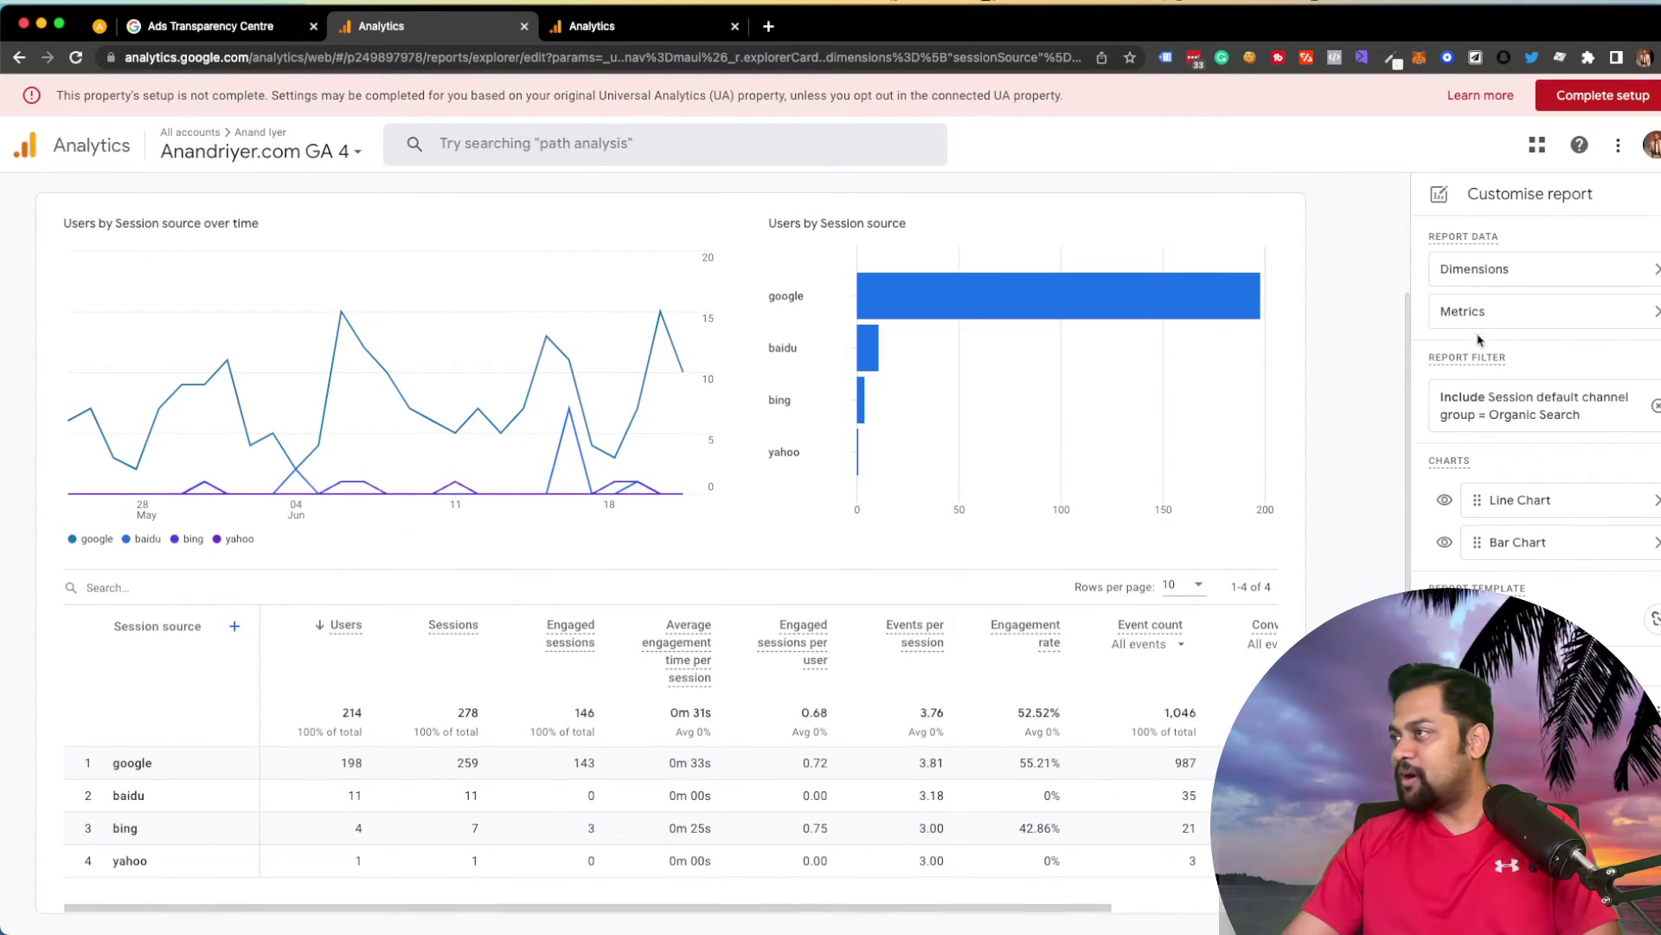
Step: Change the channel filter to Organic Social, apply it to review those sources, then remove the filter
click(1654, 406)
click(1558, 406)
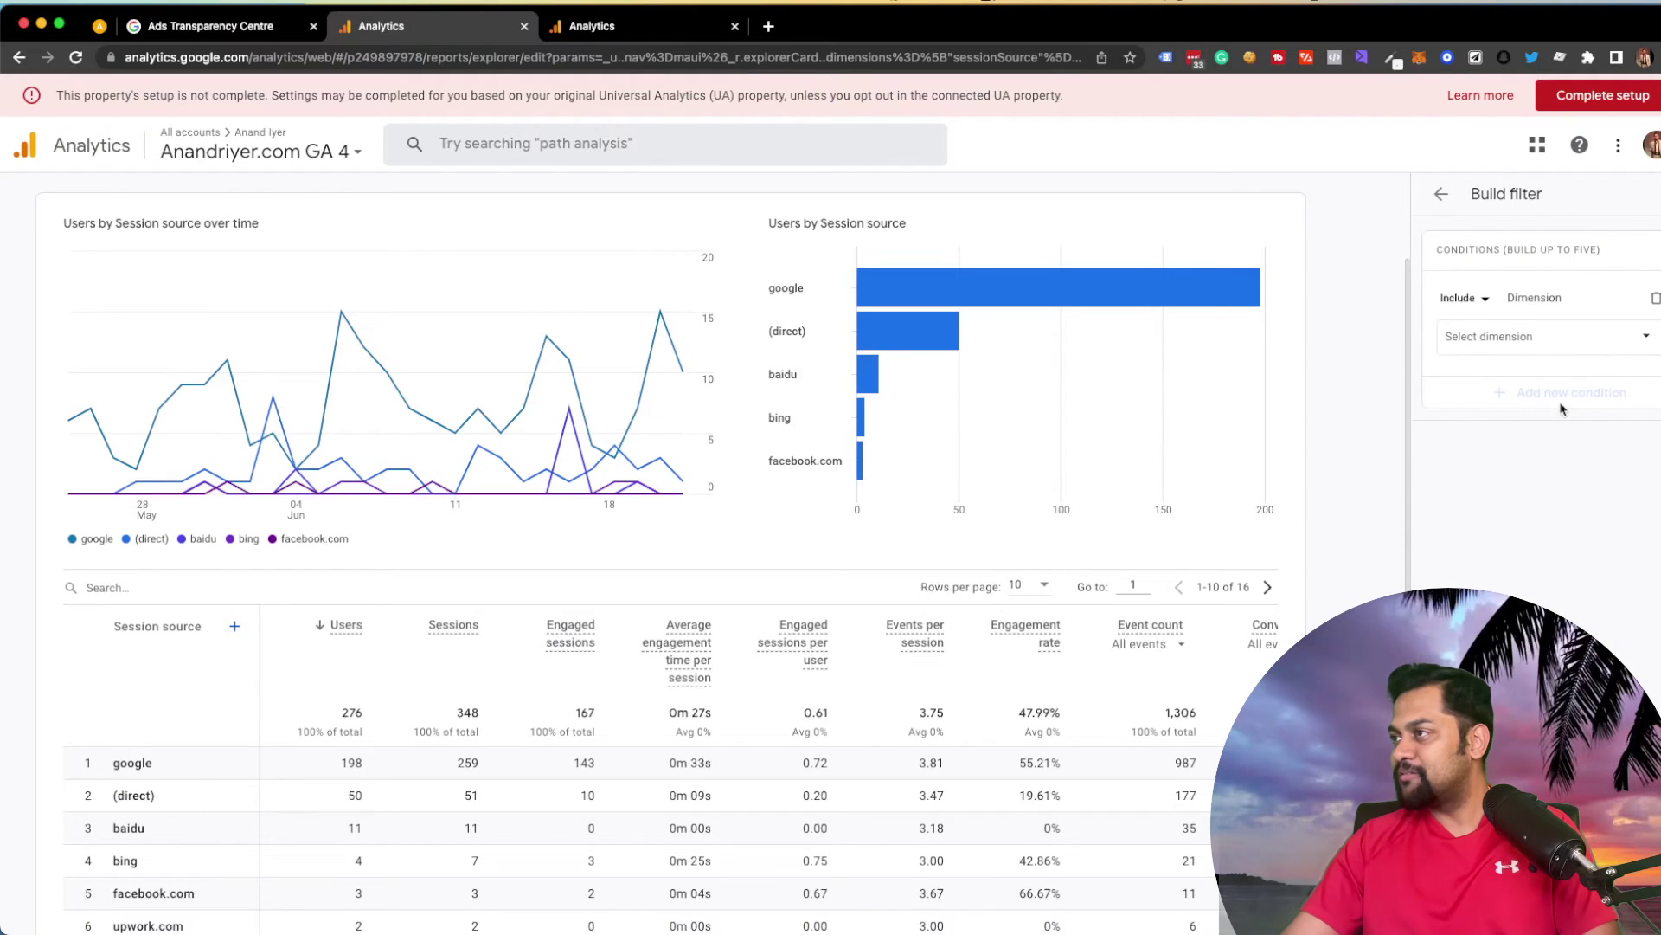
click(1518, 336)
text(default)
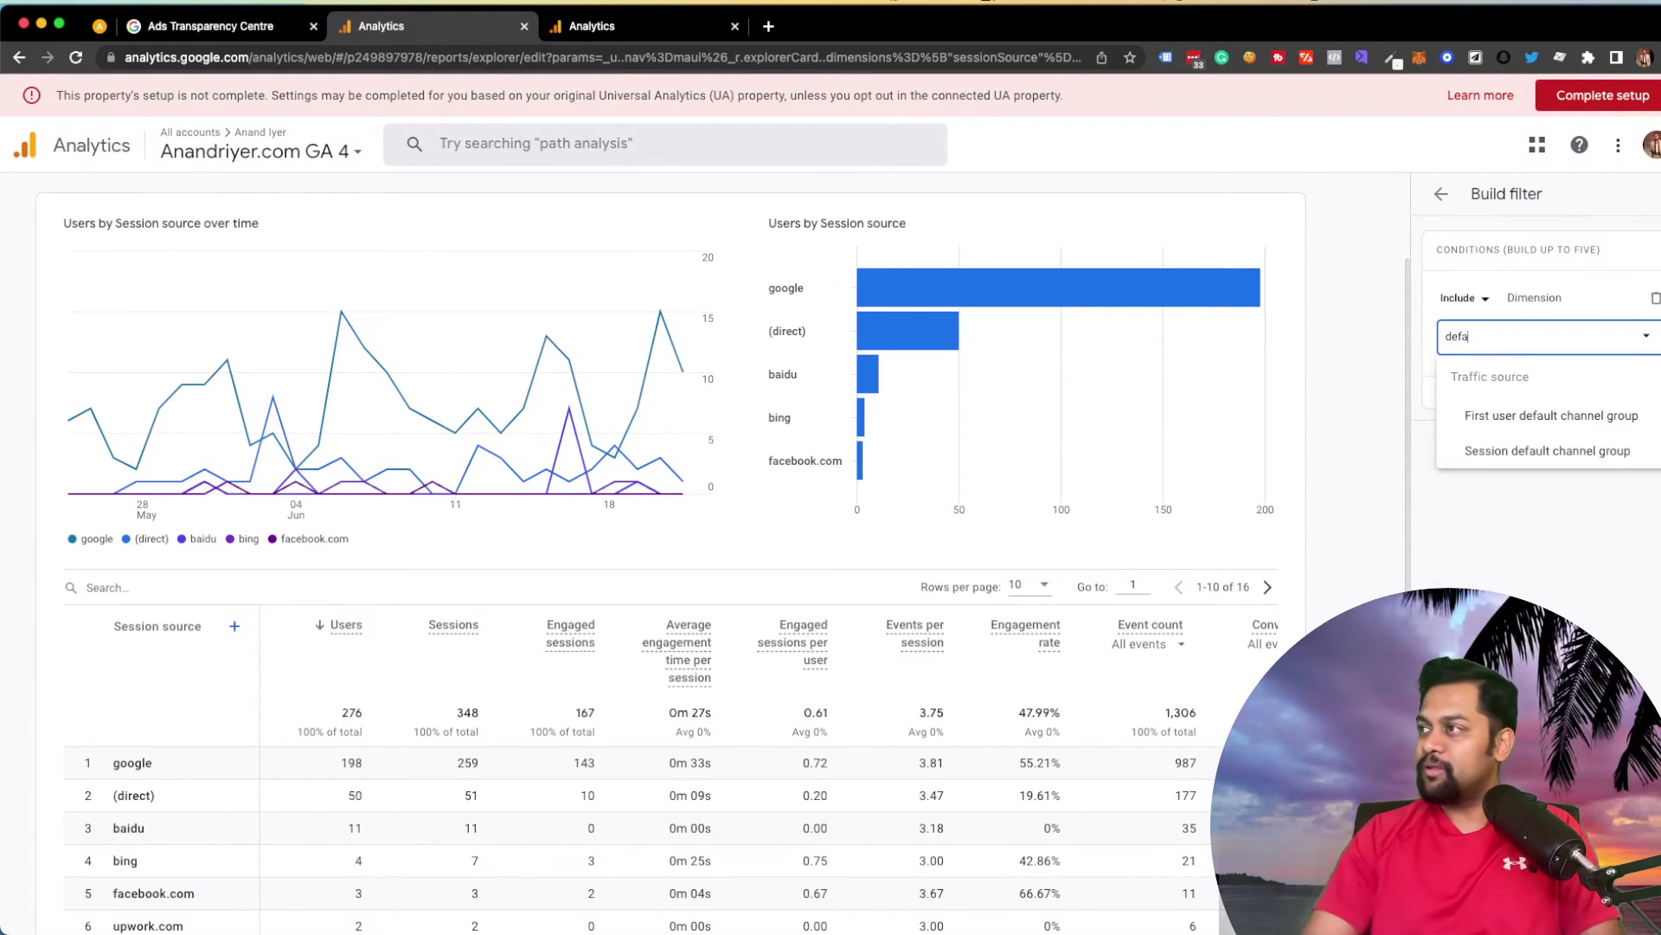
click(1517, 449)
click(1523, 404)
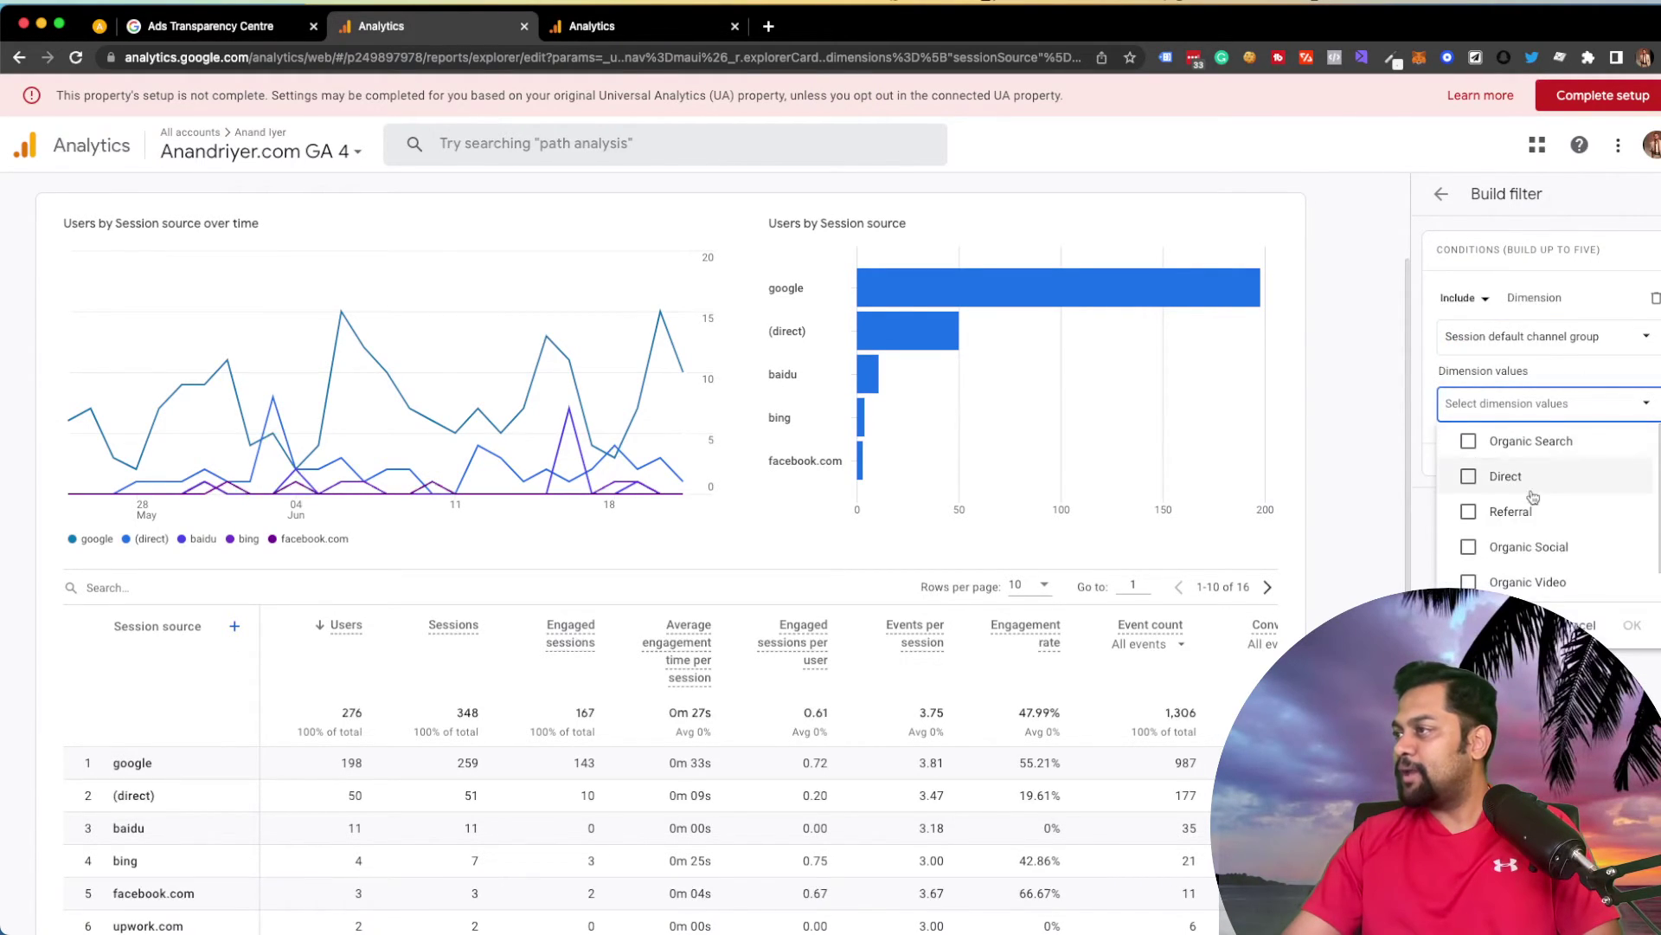
click(1471, 547)
click(1630, 625)
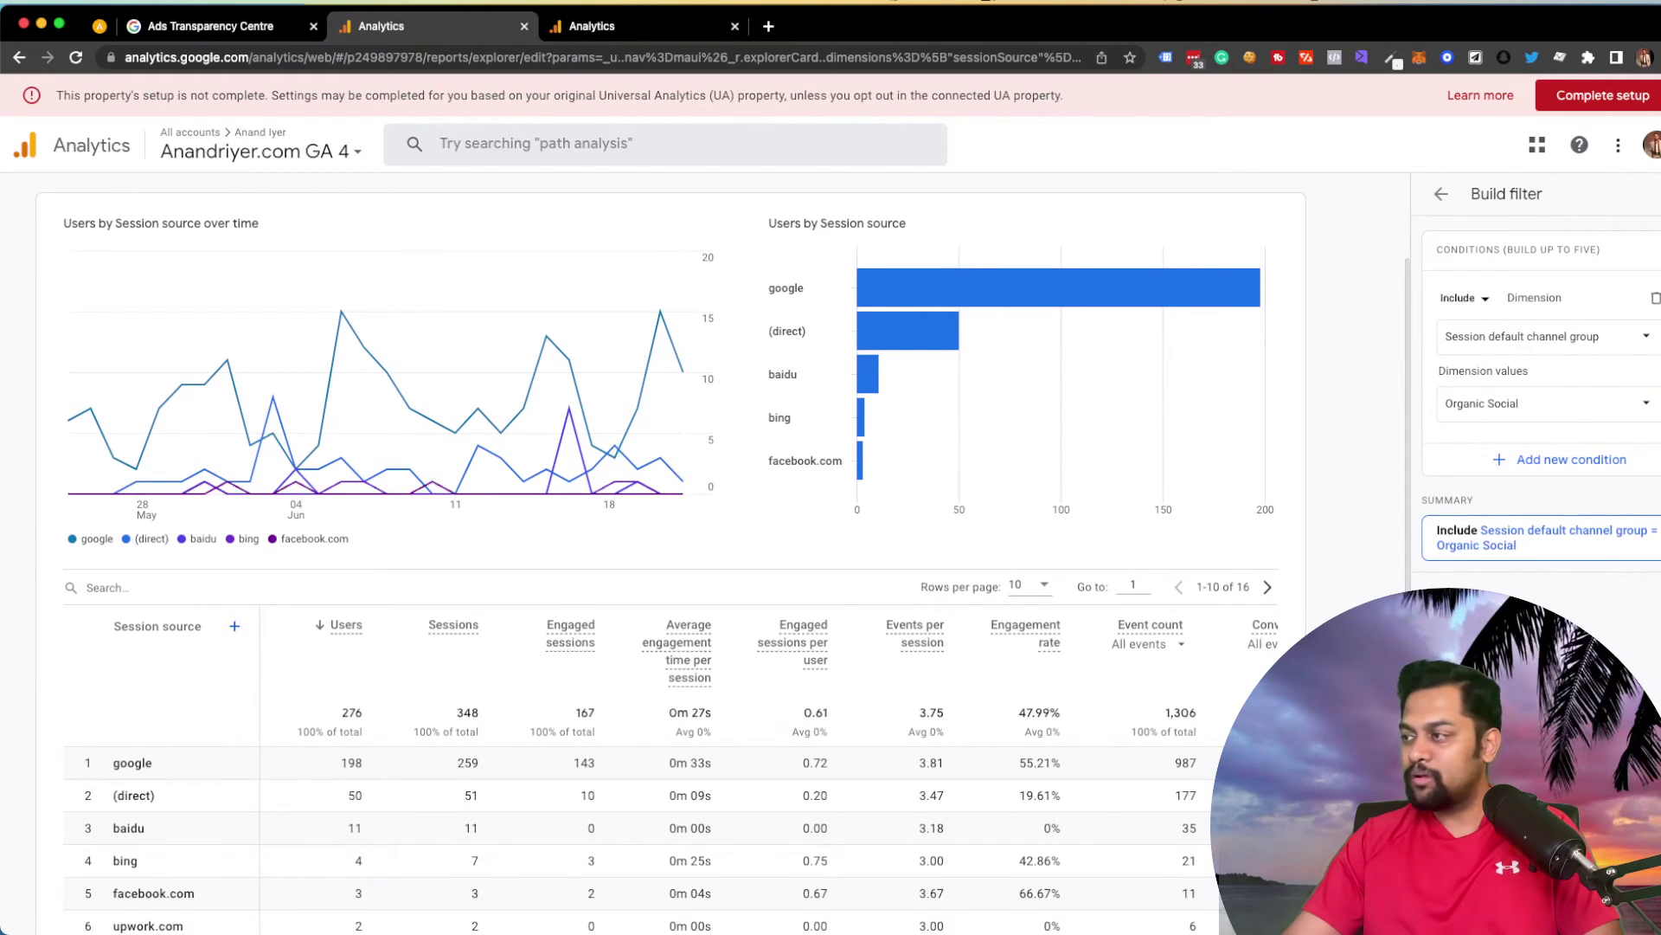
click(1618, 900)
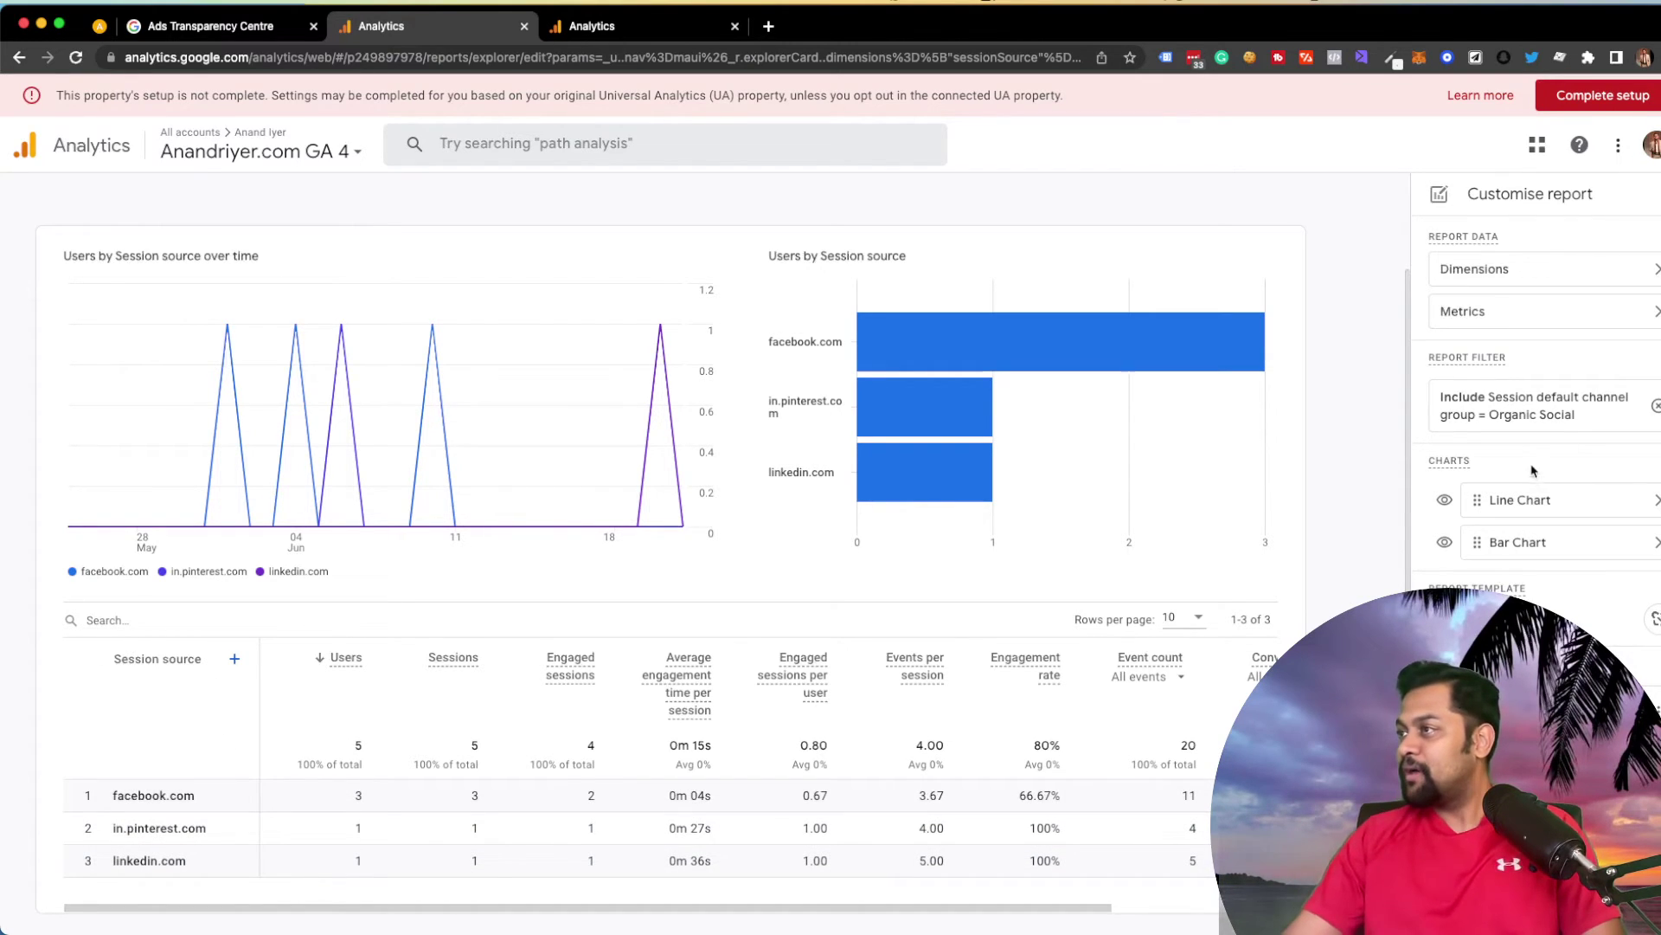
click(1655, 405)
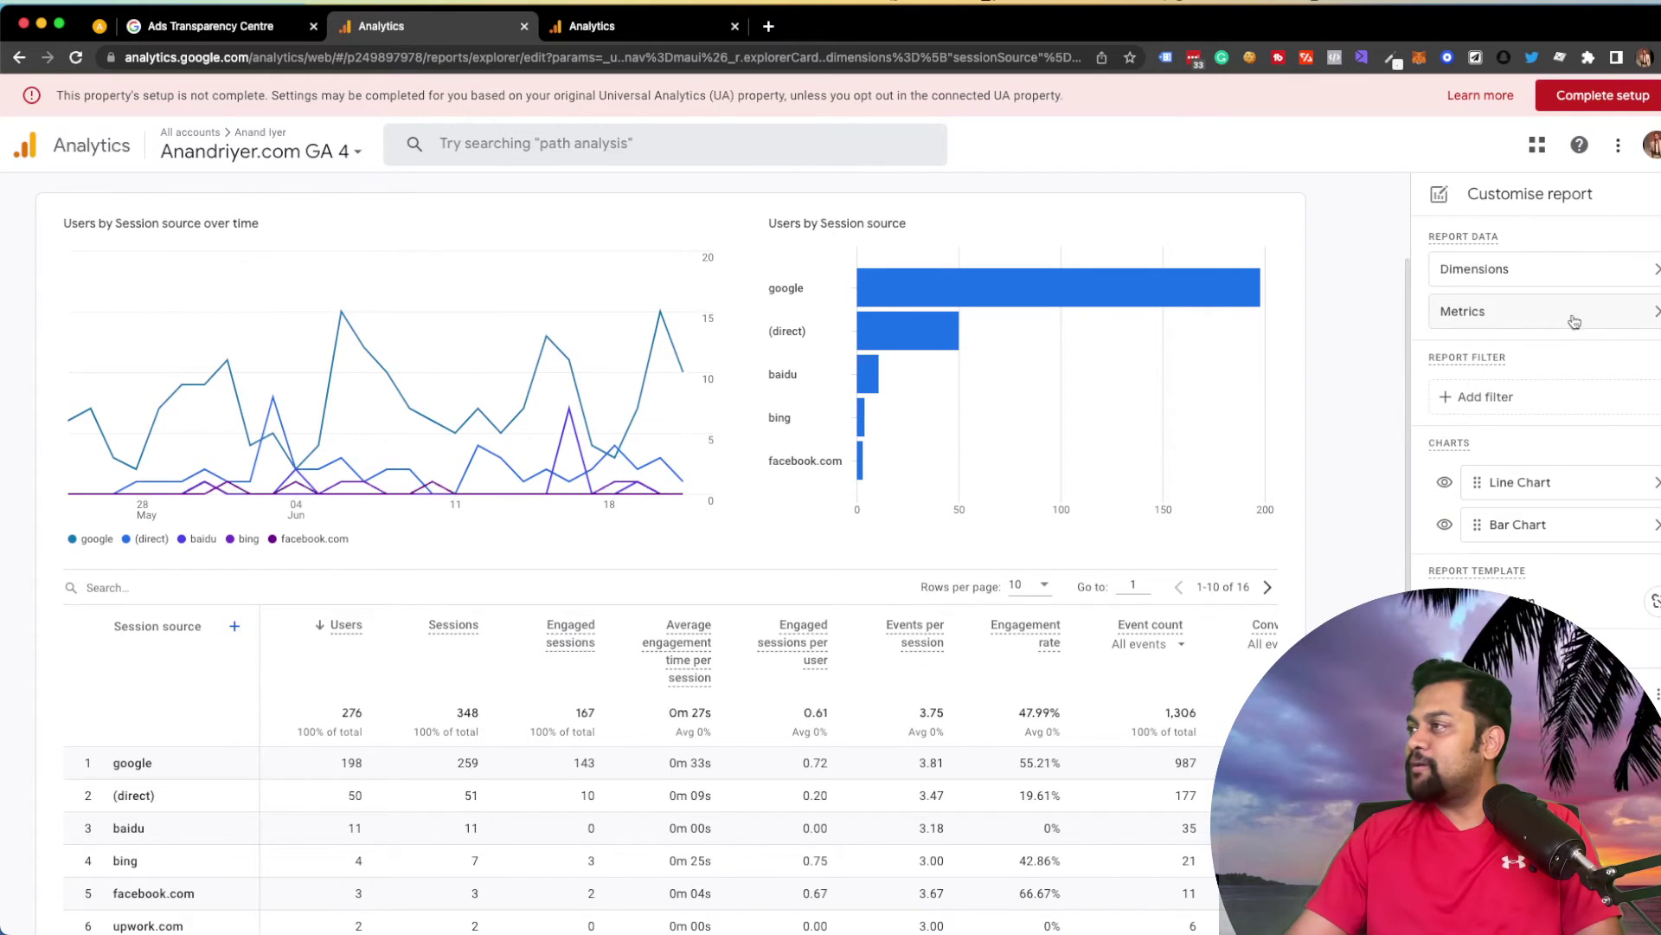
Step: In the dimension settings, search 'med', remove Session source, then leave the settings
click(1496, 270)
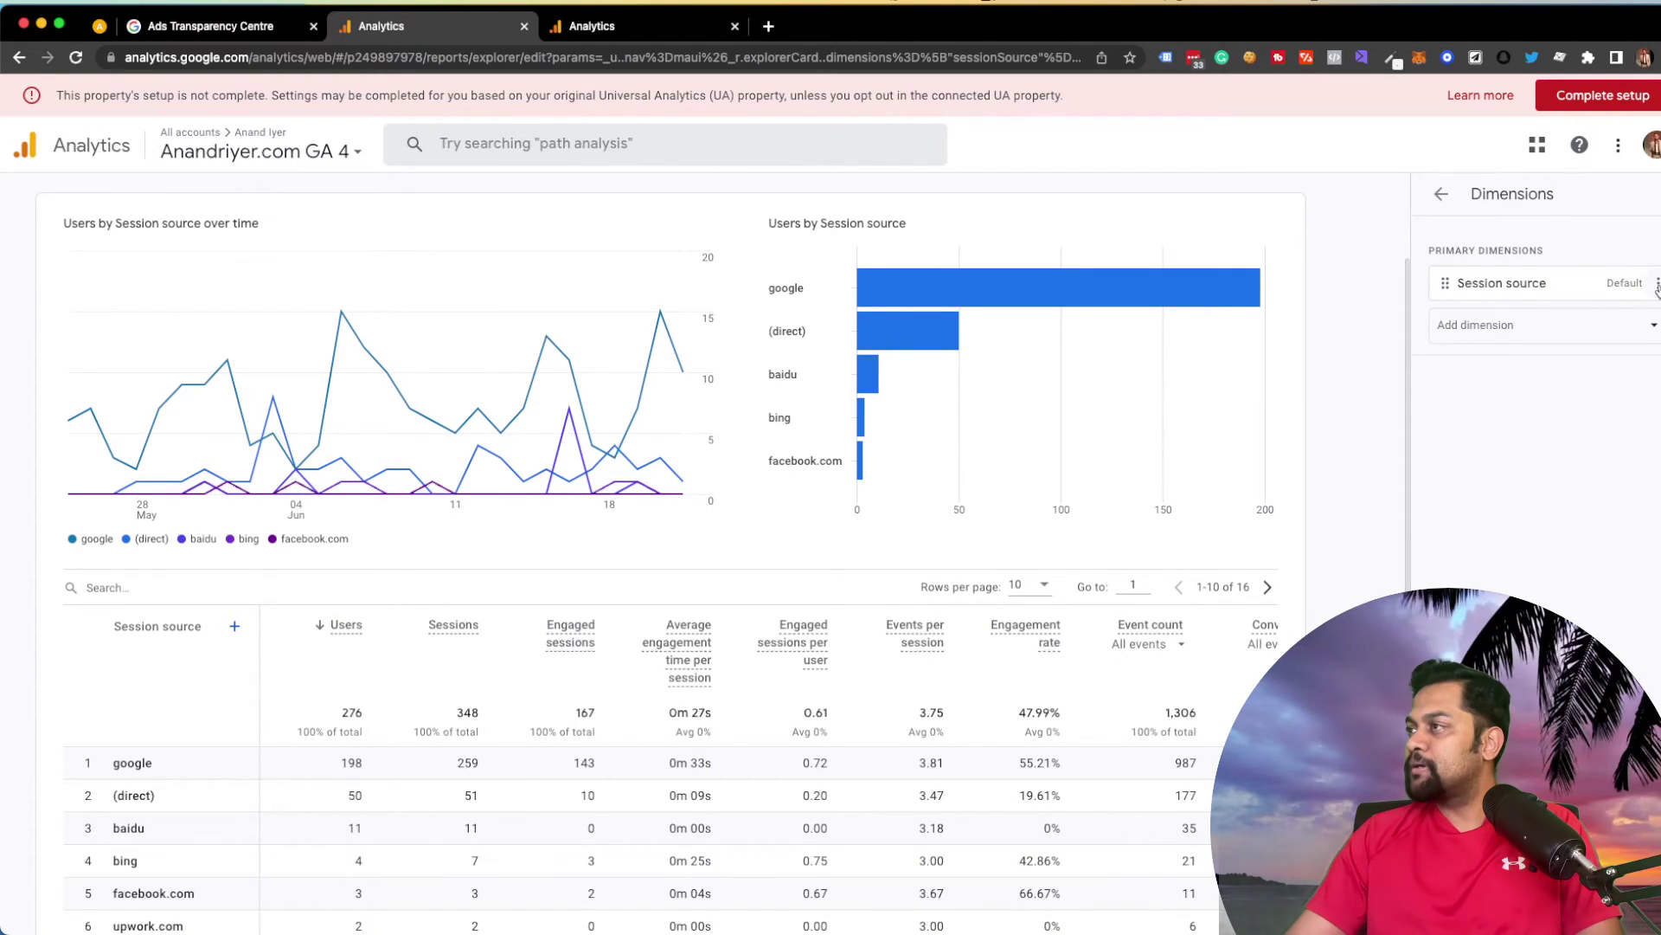
click(1653, 325)
text(s)
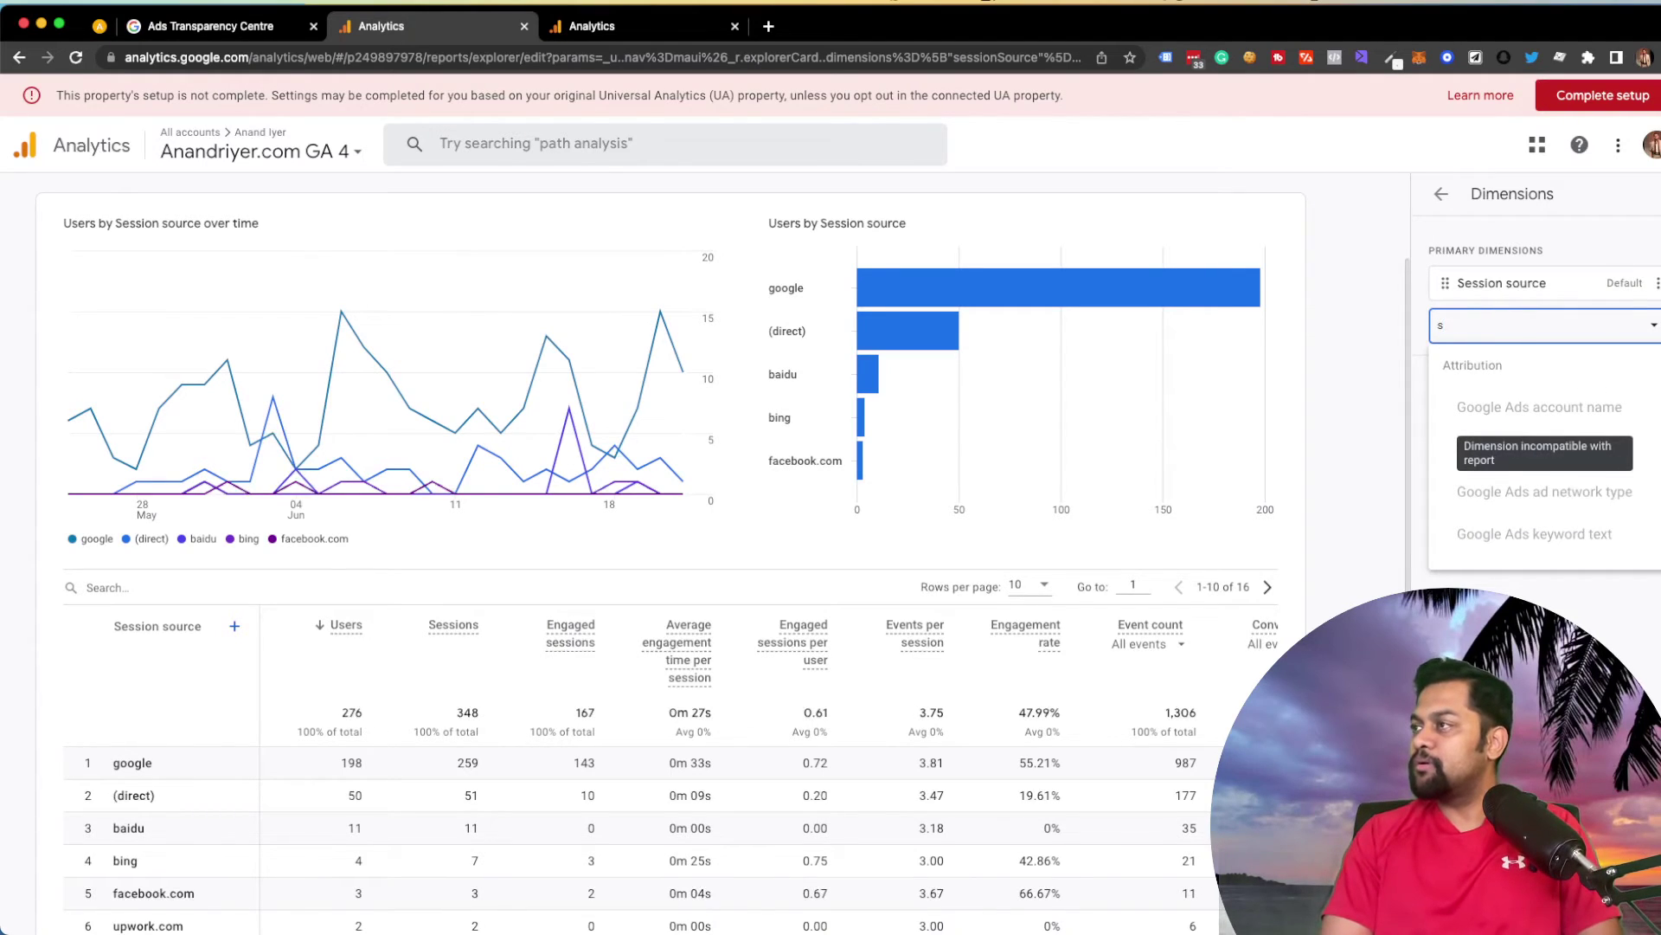
key(BackSpace)
text(med)
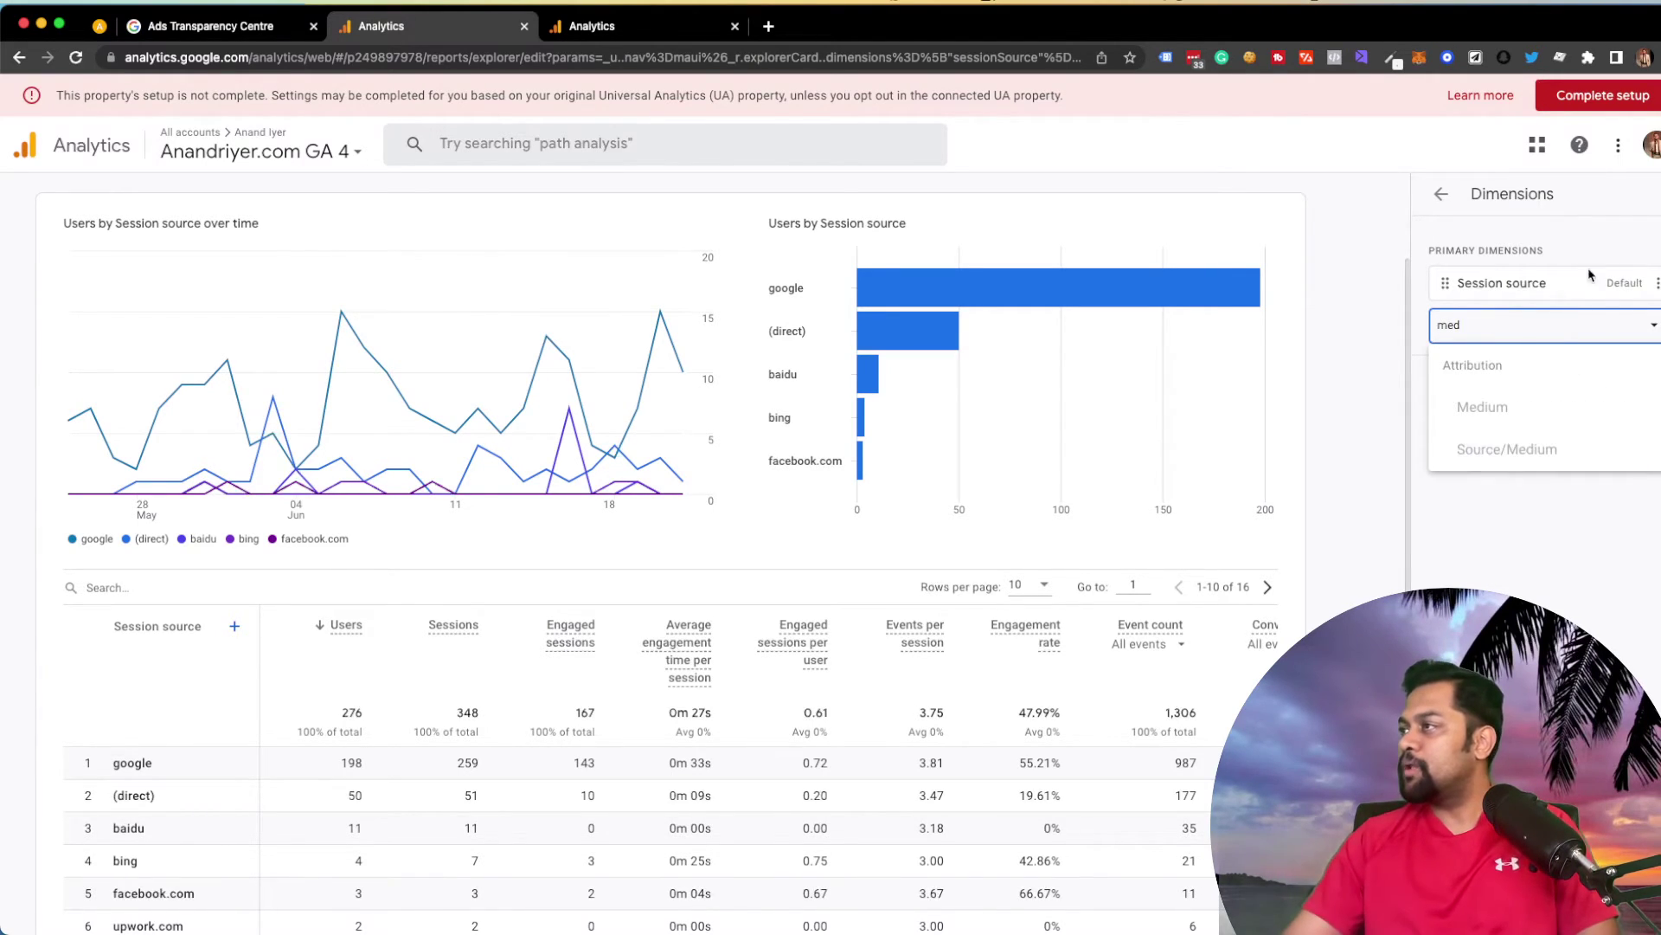
click(1655, 283)
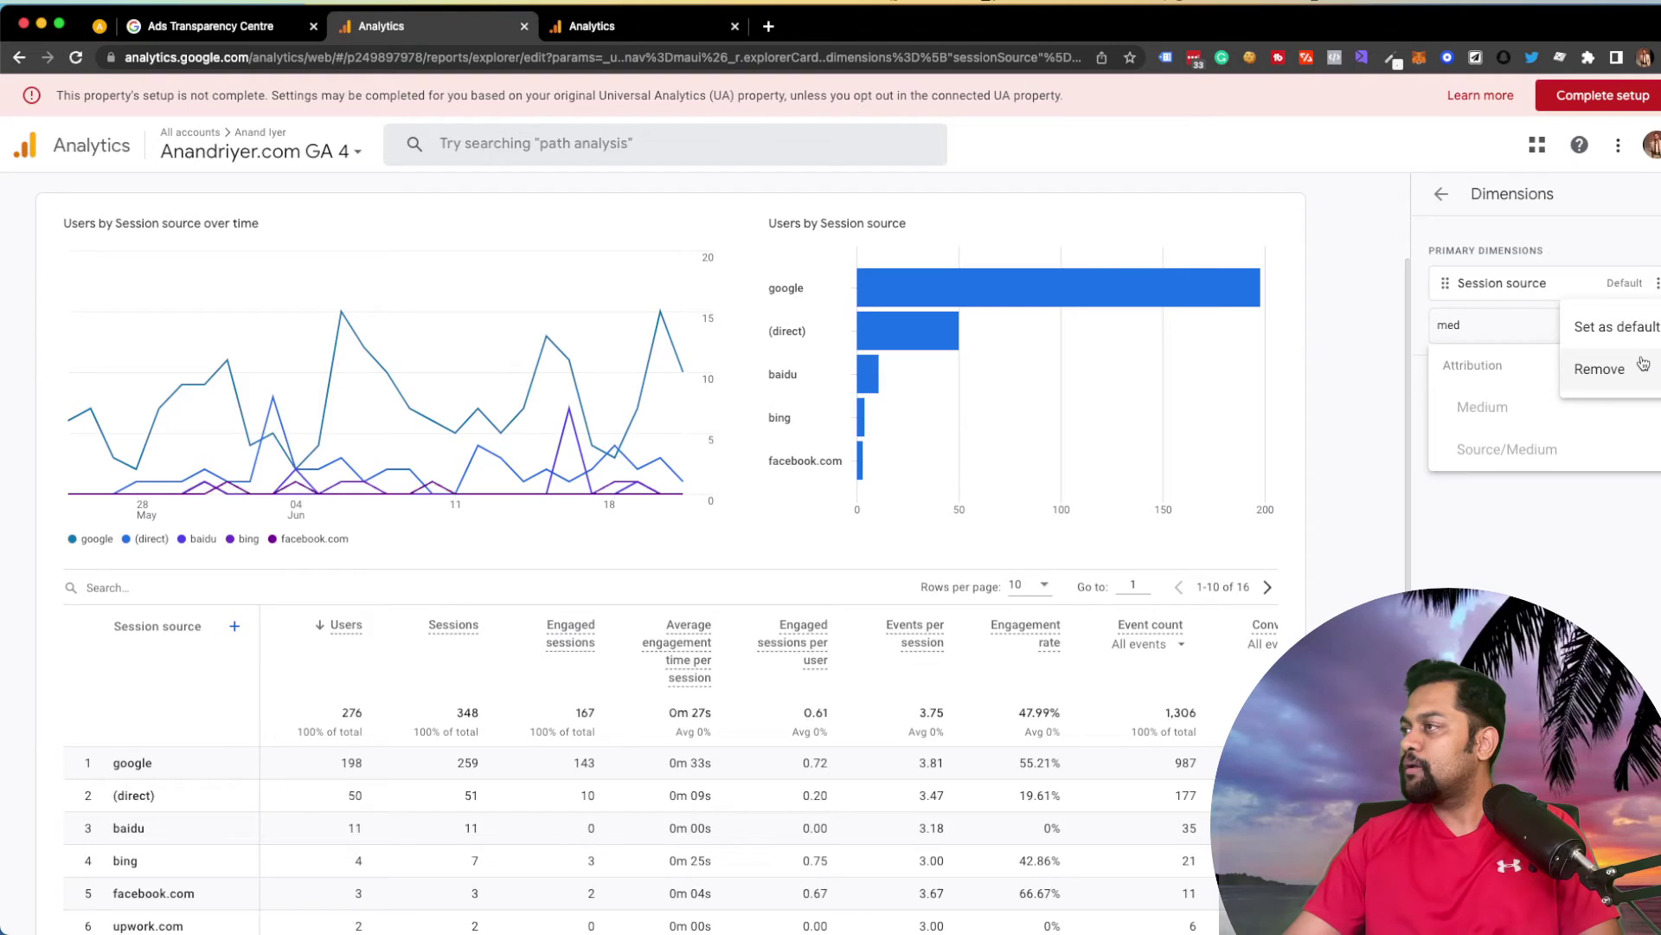
click(1643, 364)
click(1537, 291)
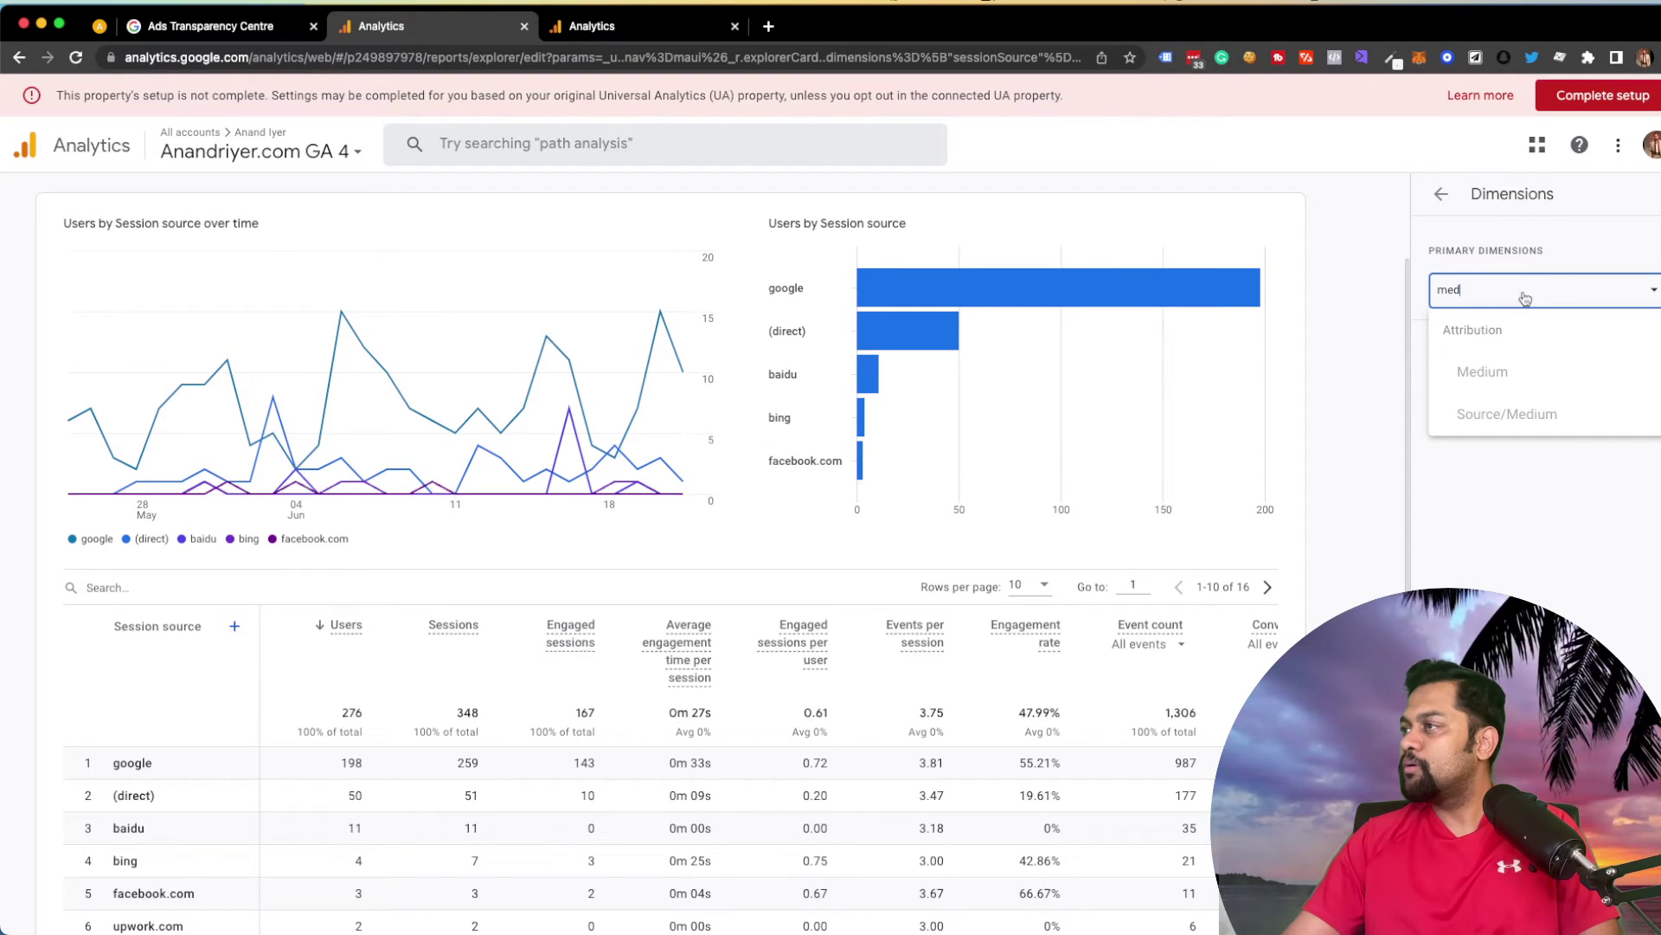
click(1440, 195)
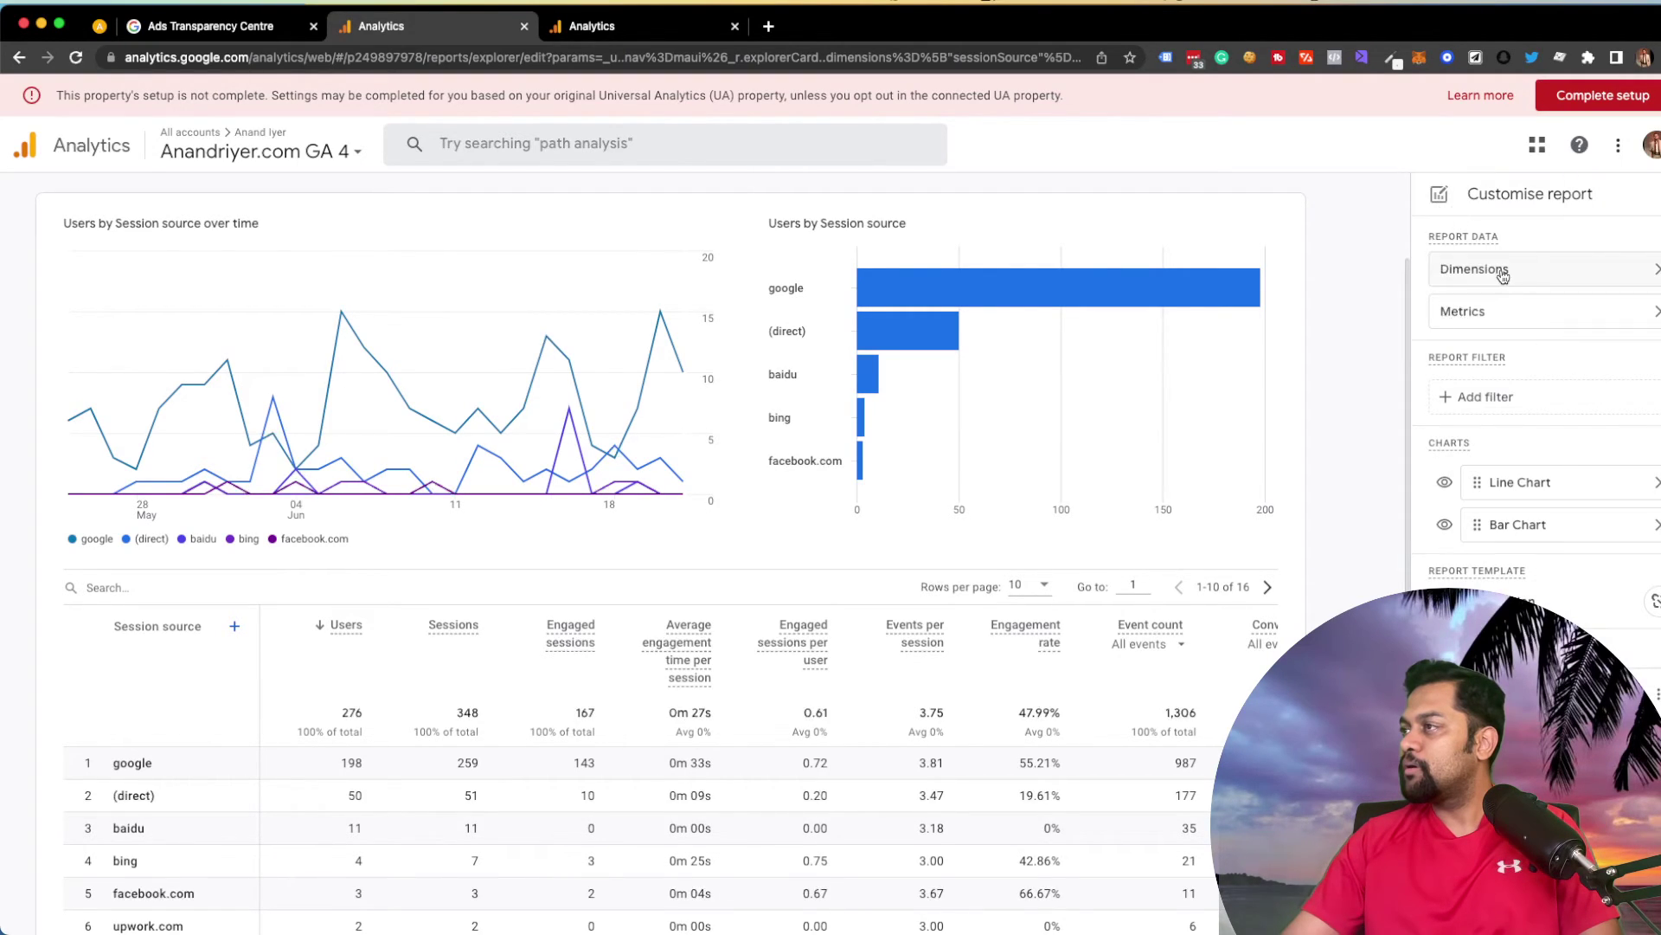
Step: Reopen the dimension settings and browse the add-dimension list, searching 'ses' and 'me'
click(1471, 269)
click(1583, 334)
scroll(1572, 381, down, 5)
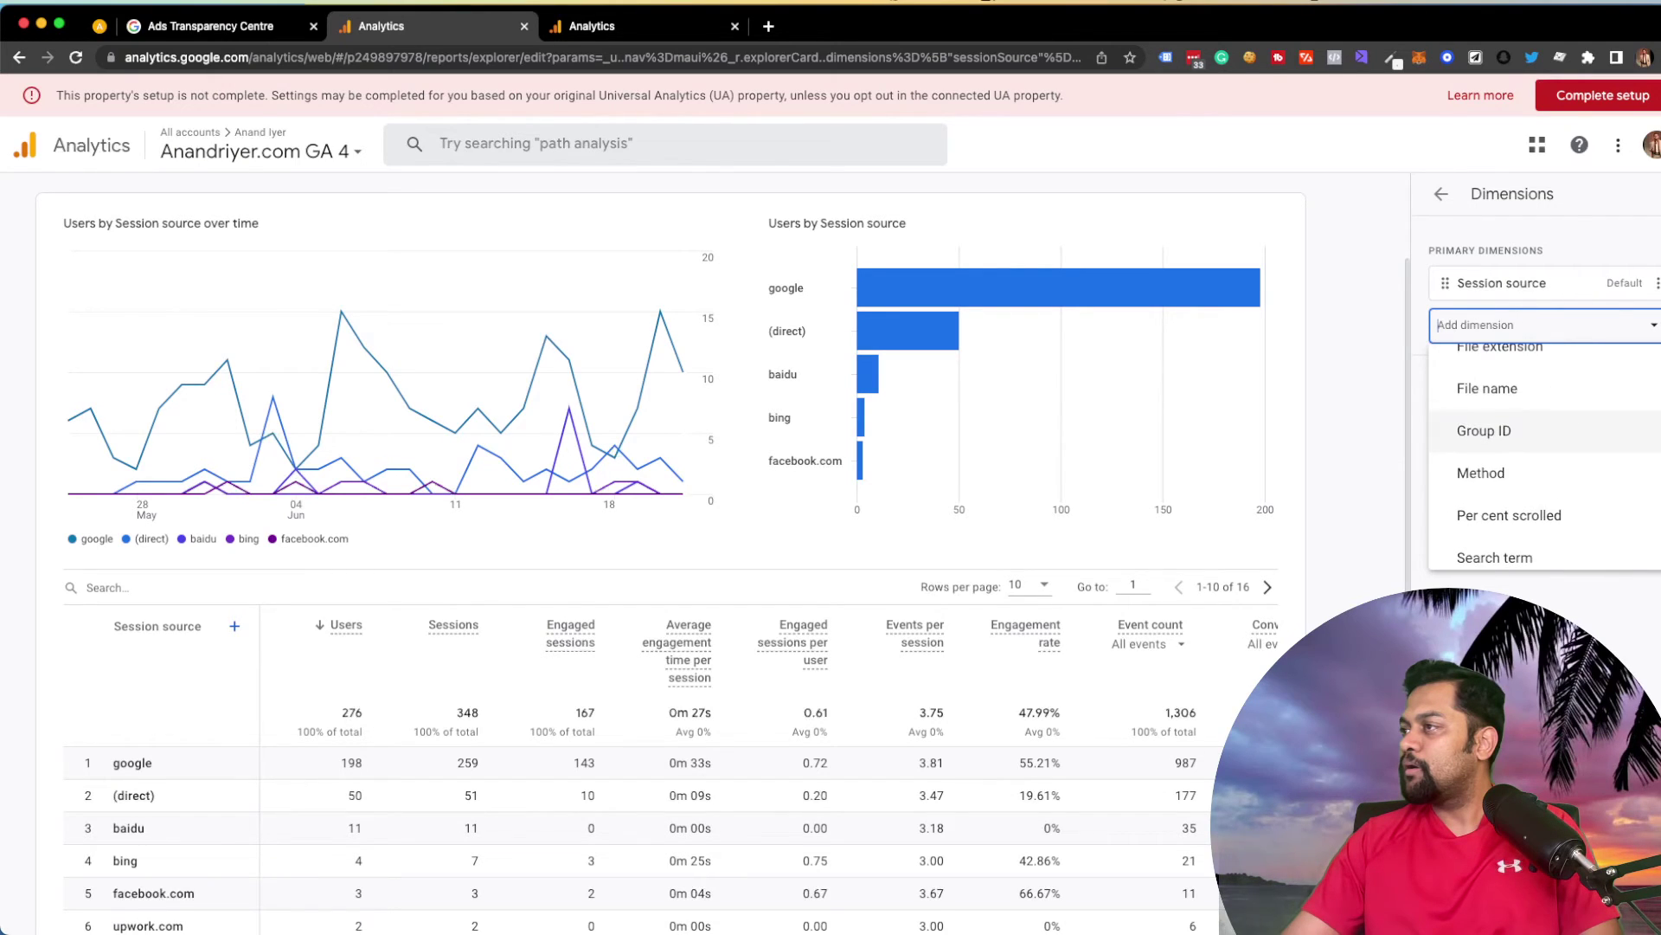
text(ses)
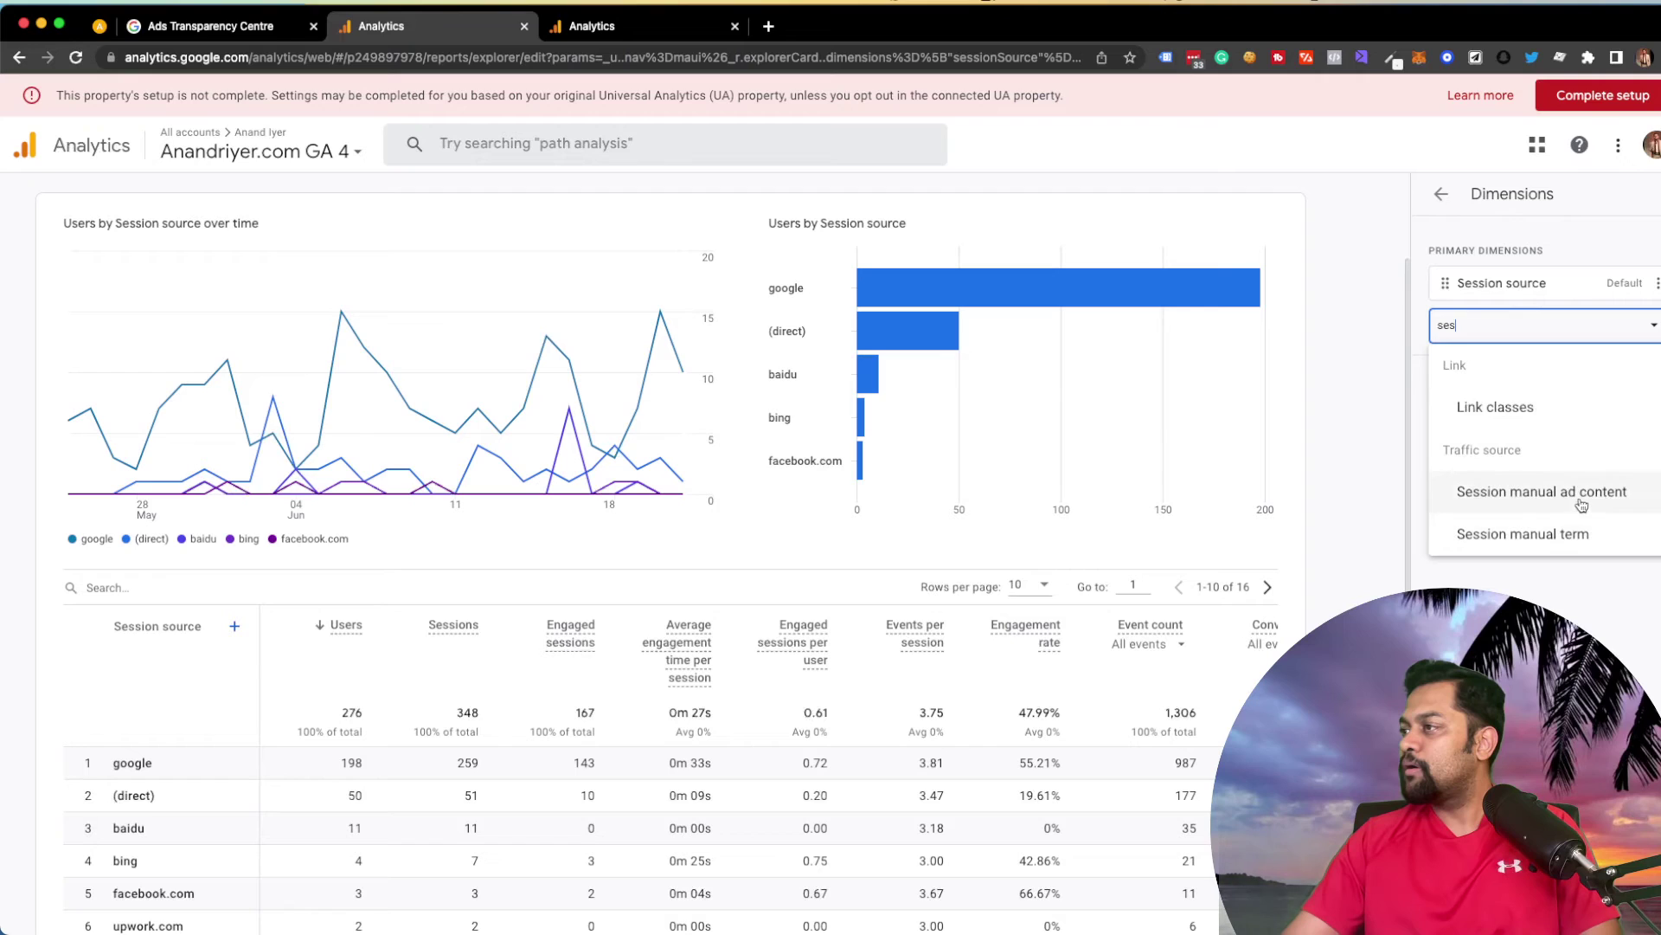
key(BackSpace)
key(BackSpace)
key(BackSpace)
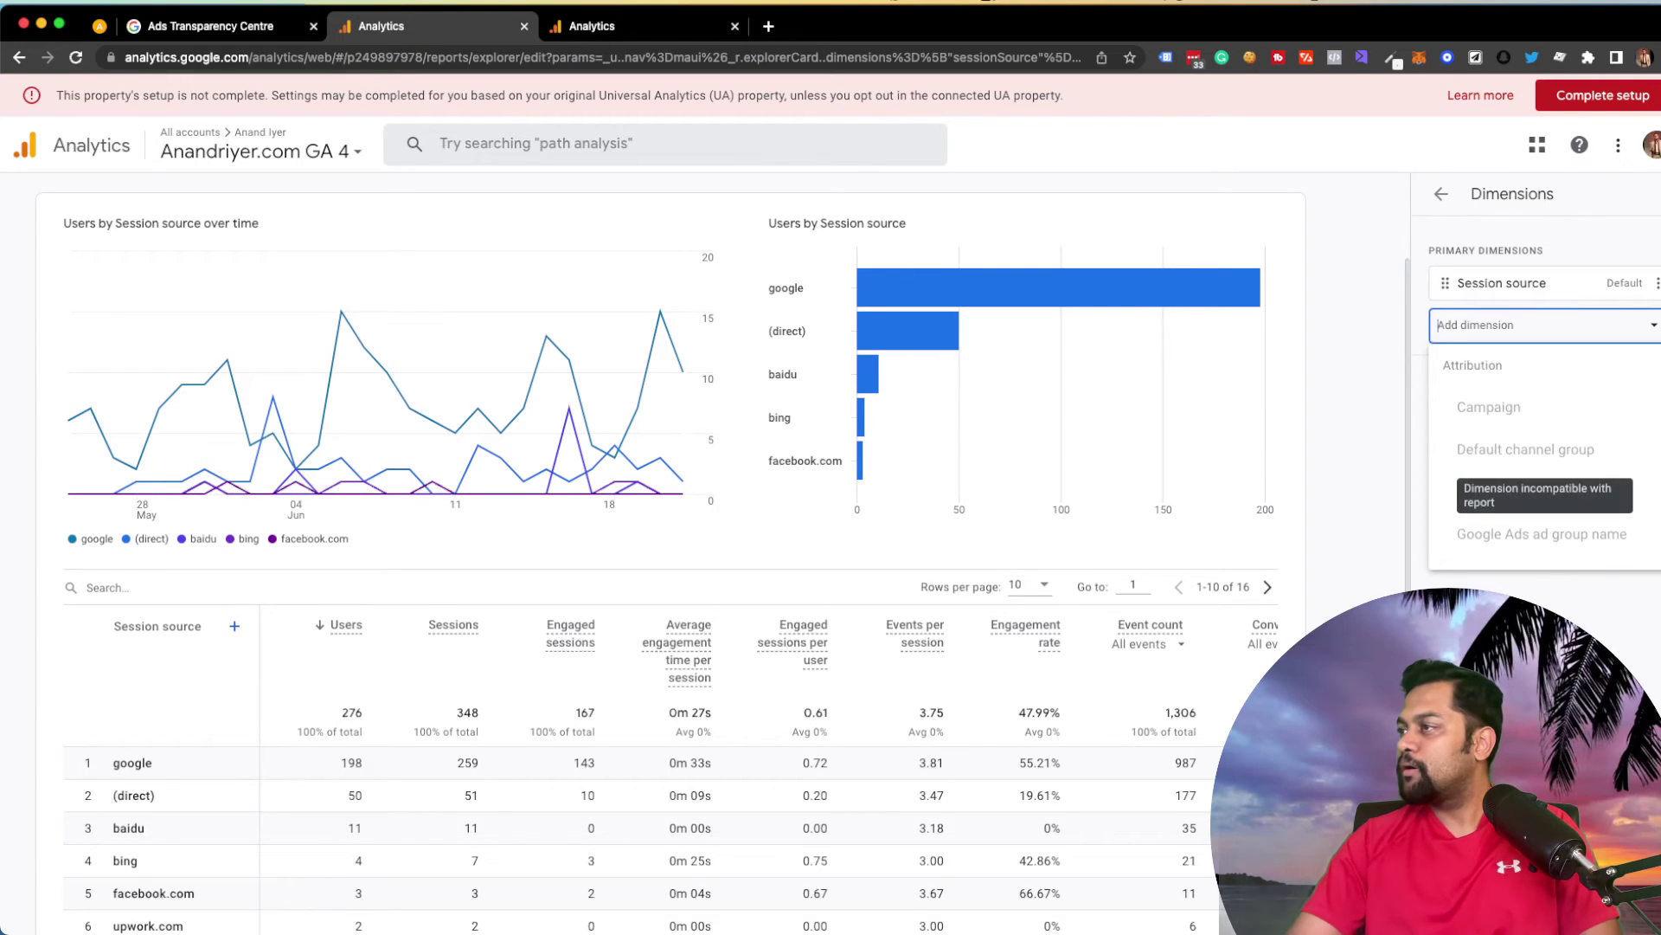
scroll(1572, 441, down, 10)
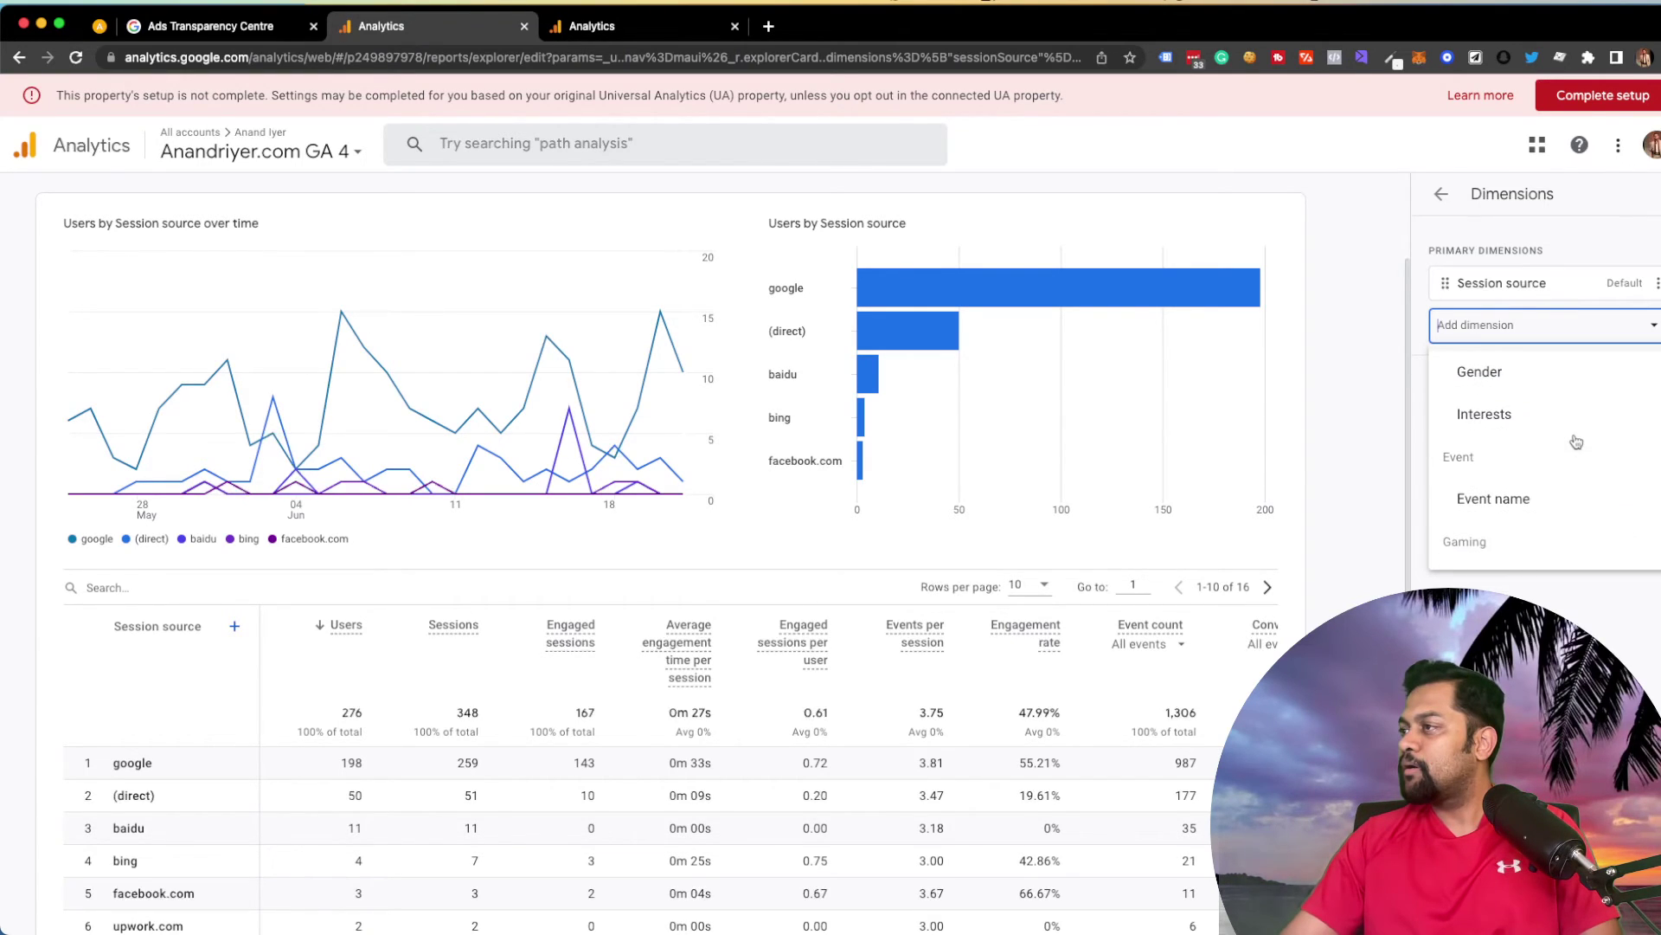
text(me)
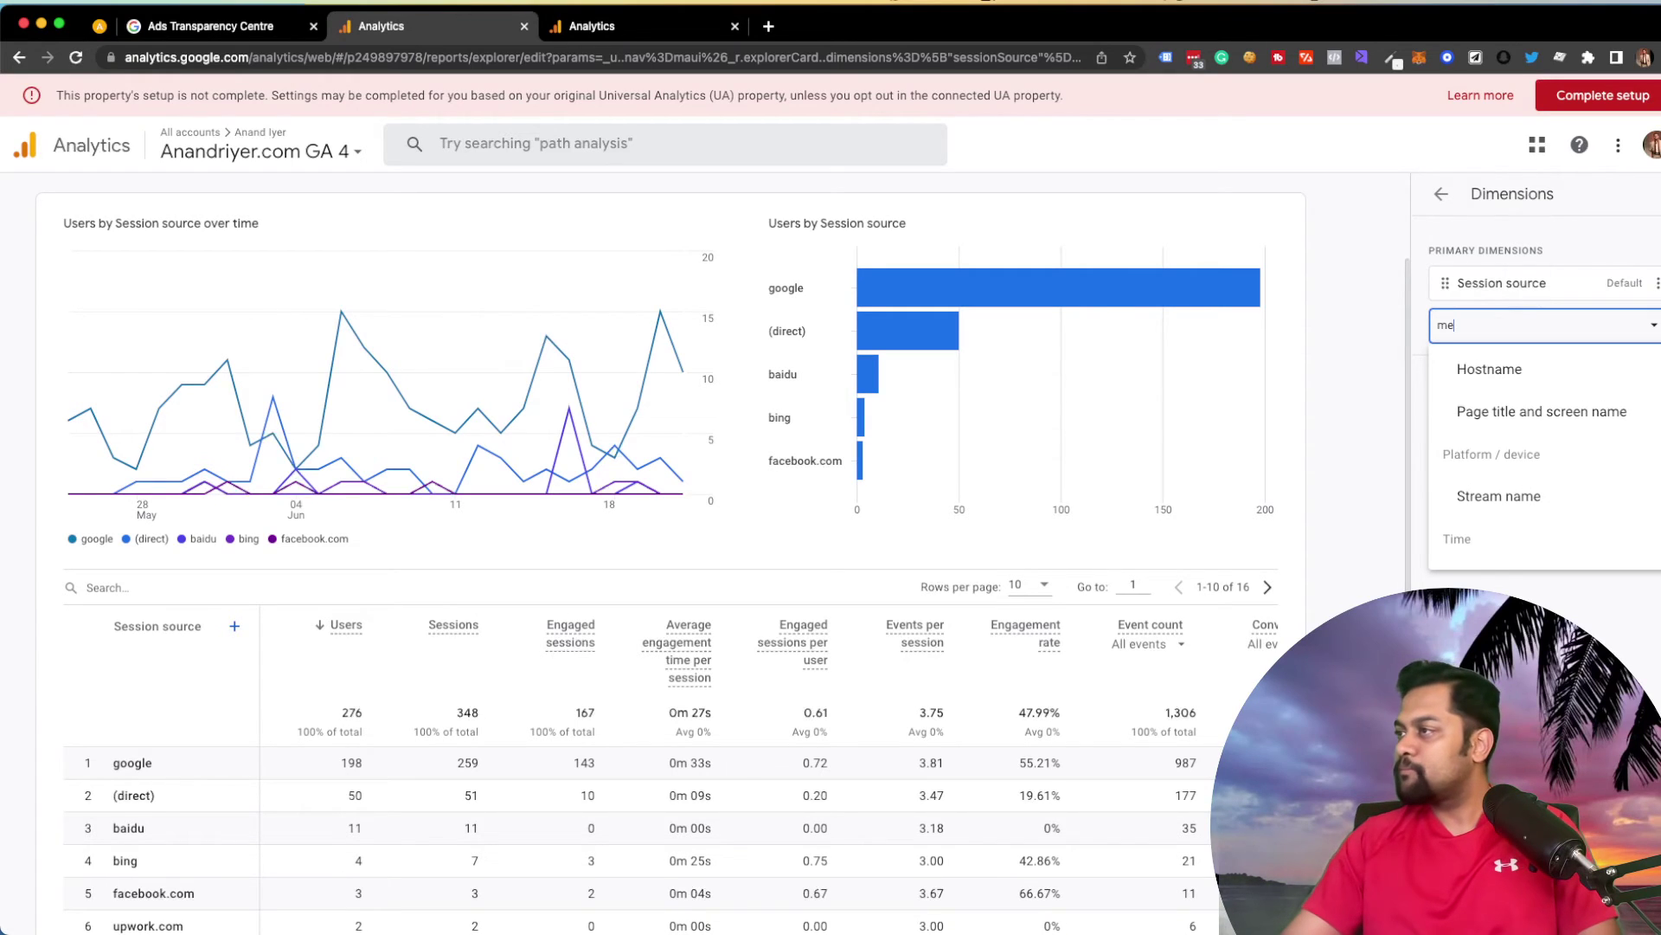
scroll(1621, 460, down, 2)
scroll(1627, 458, up, 6)
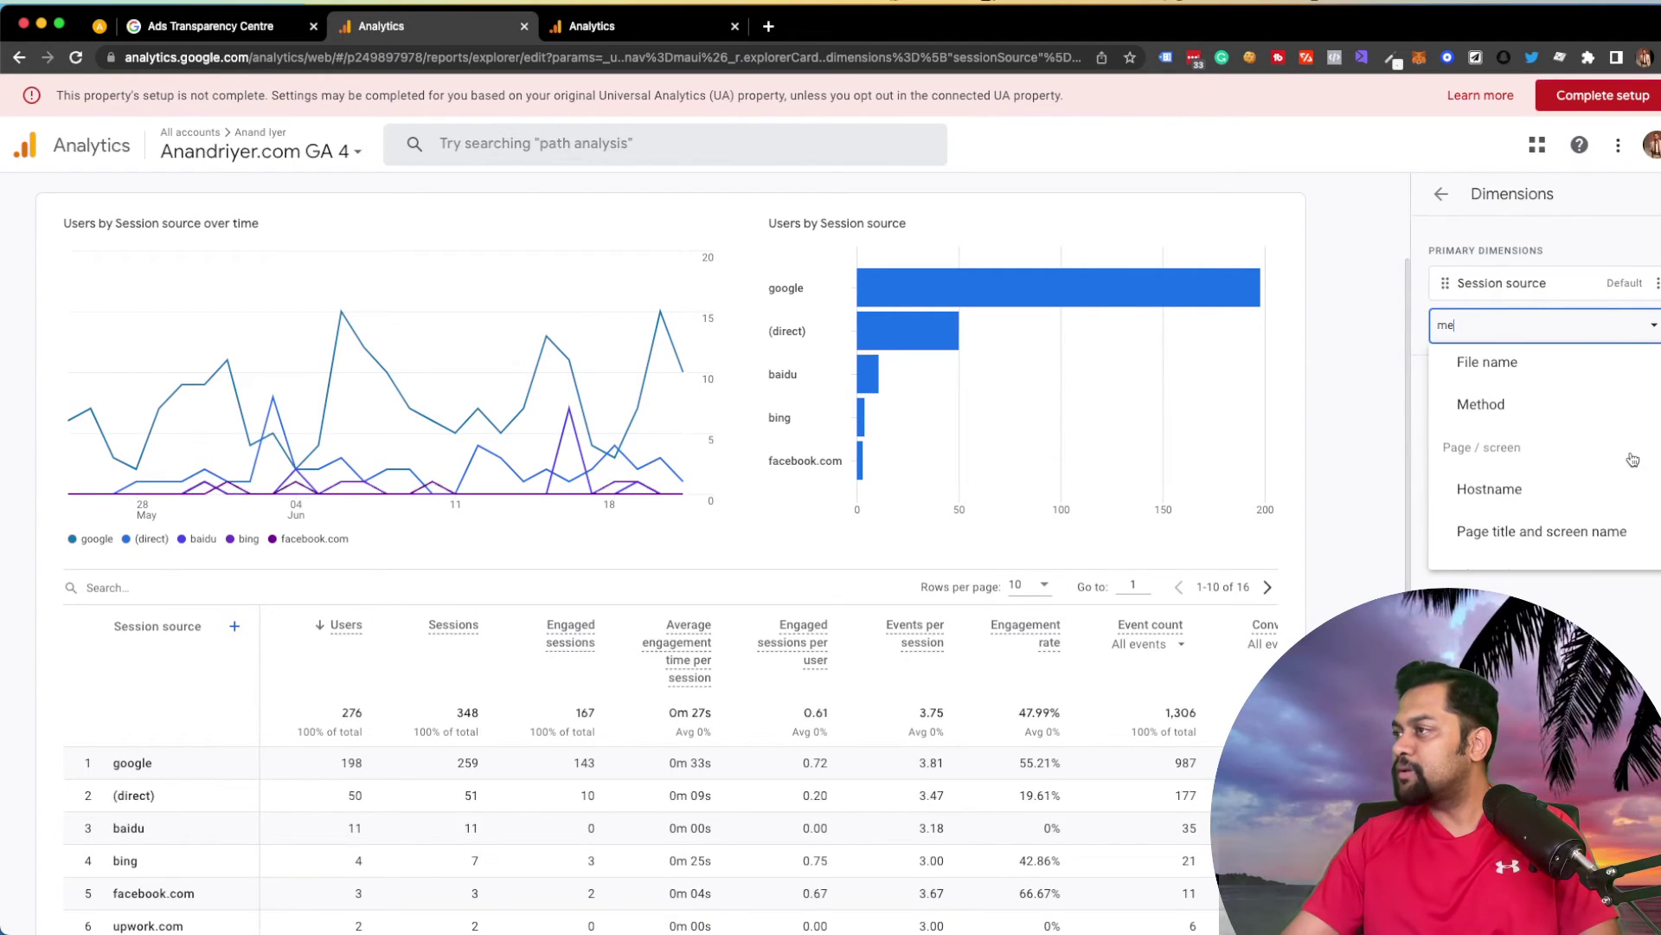
scroll(1633, 459, up, 3)
scroll(1633, 459, down, 1)
scroll(1633, 459, up, 2)
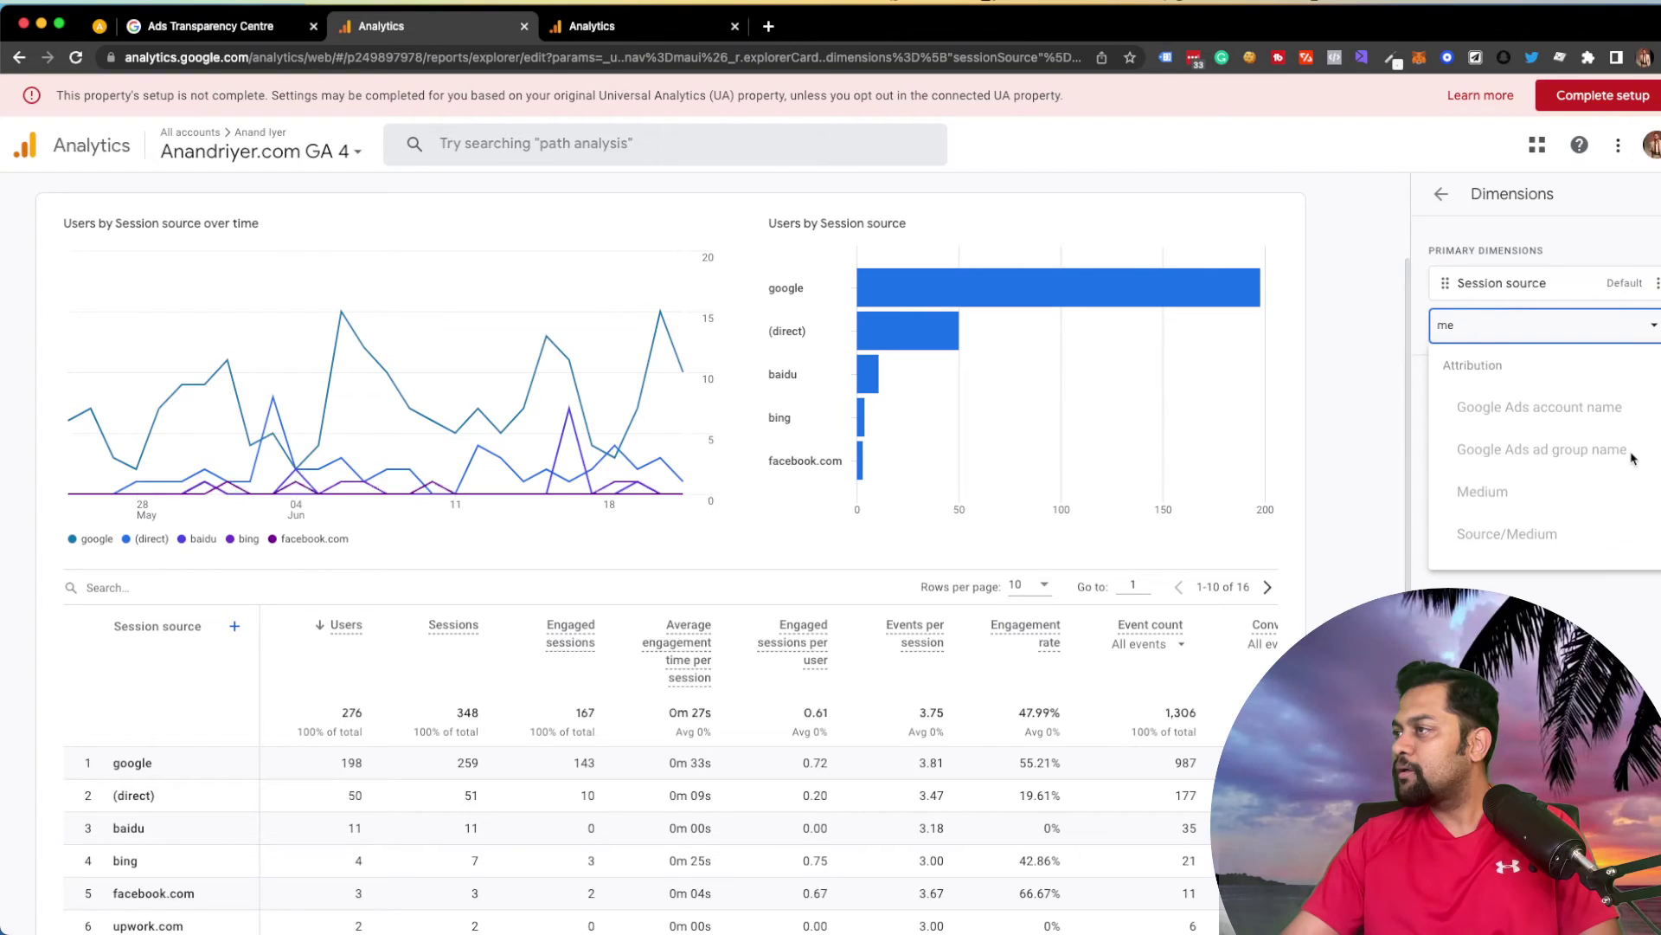
Step: Remove Session source and browse the list of available primary dimensions
click(1655, 287)
click(1633, 379)
click(1504, 290)
scroll(1505, 363, down, 10)
scroll(1523, 372, up, 15)
scroll(1525, 372, up, 1)
Step: Make Event name the primary dimension, apply it, and review the nine-event table and charts
click(1521, 496)
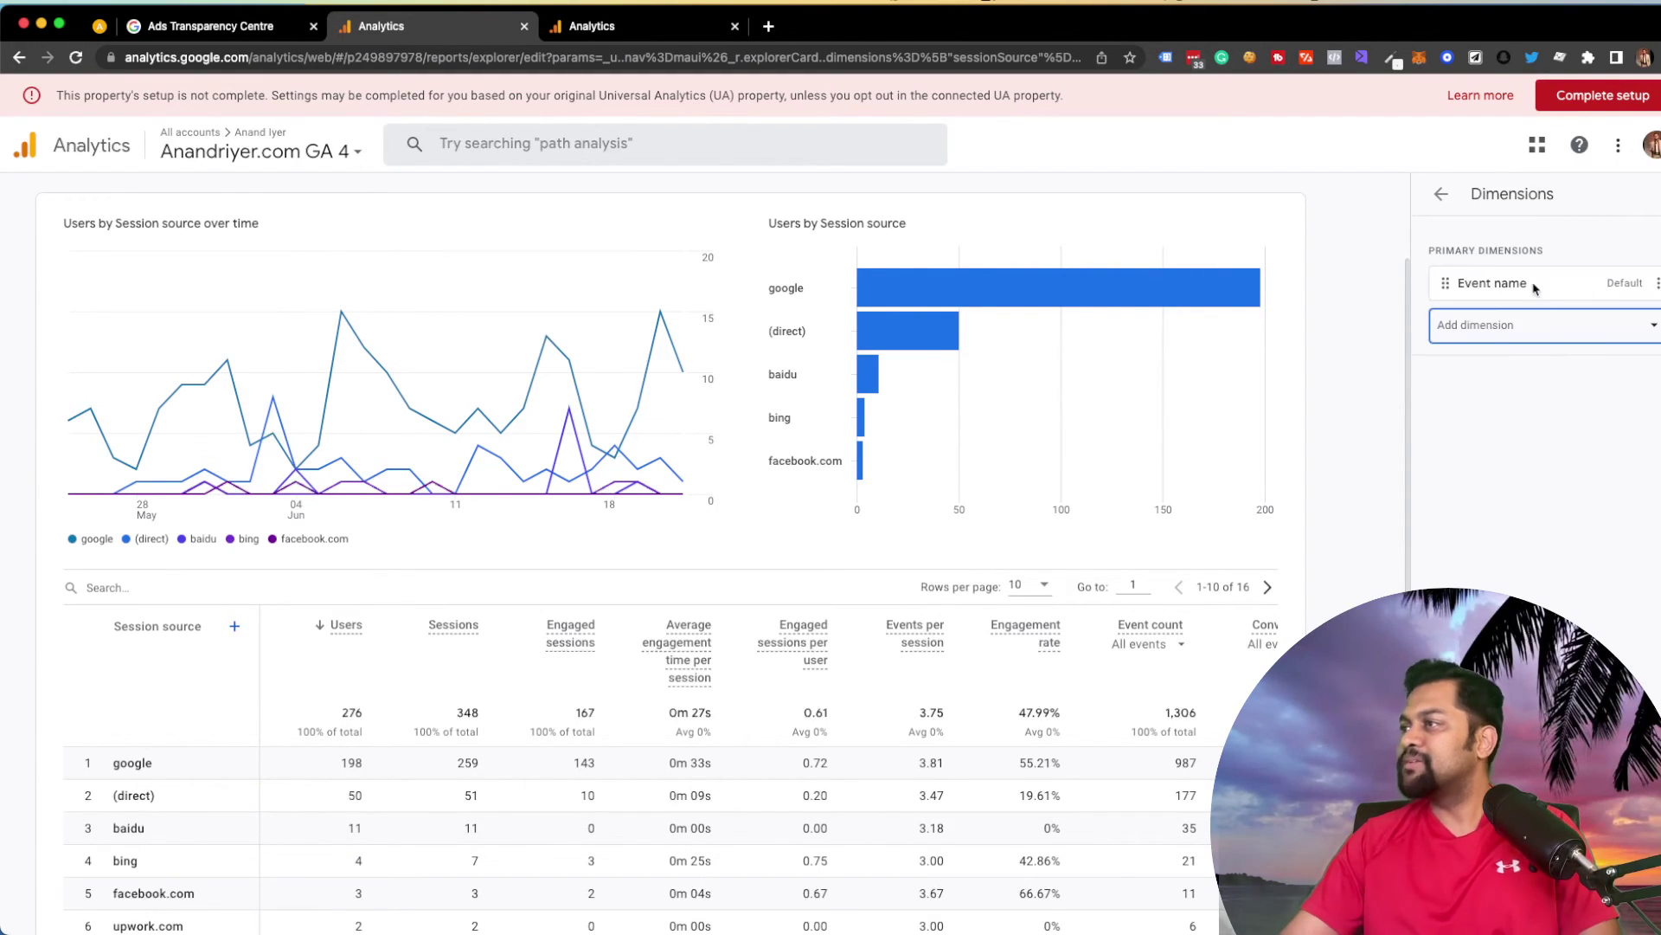
click(1497, 904)
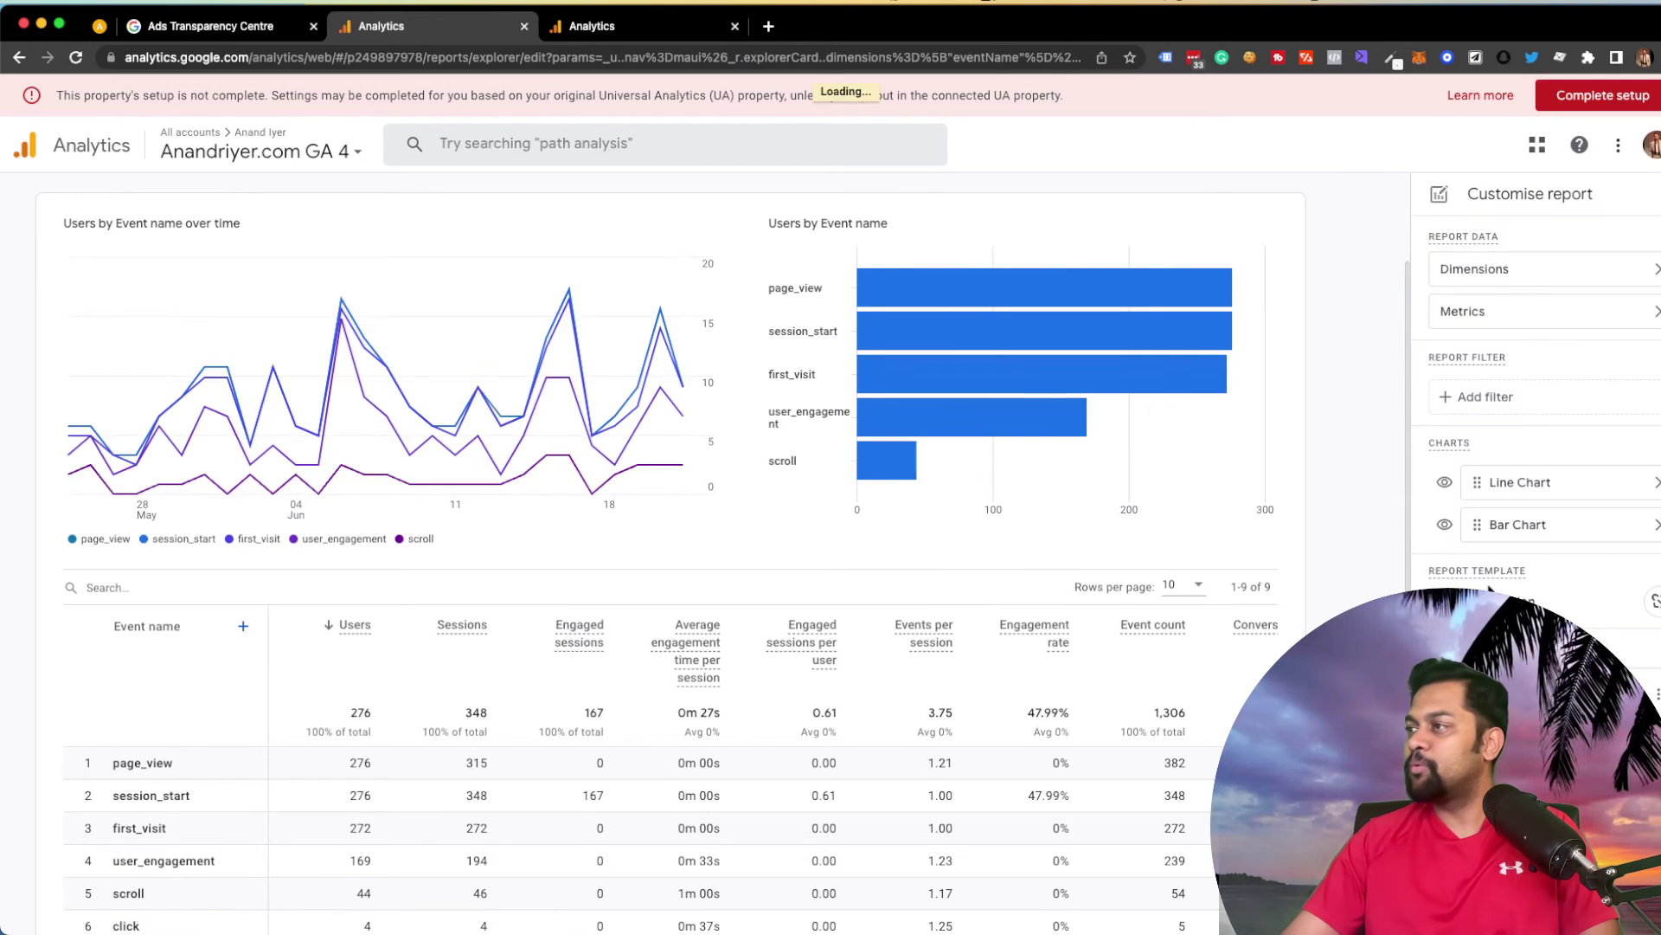
scroll(247, 792, down, 1)
scroll(247, 792, down, 1)
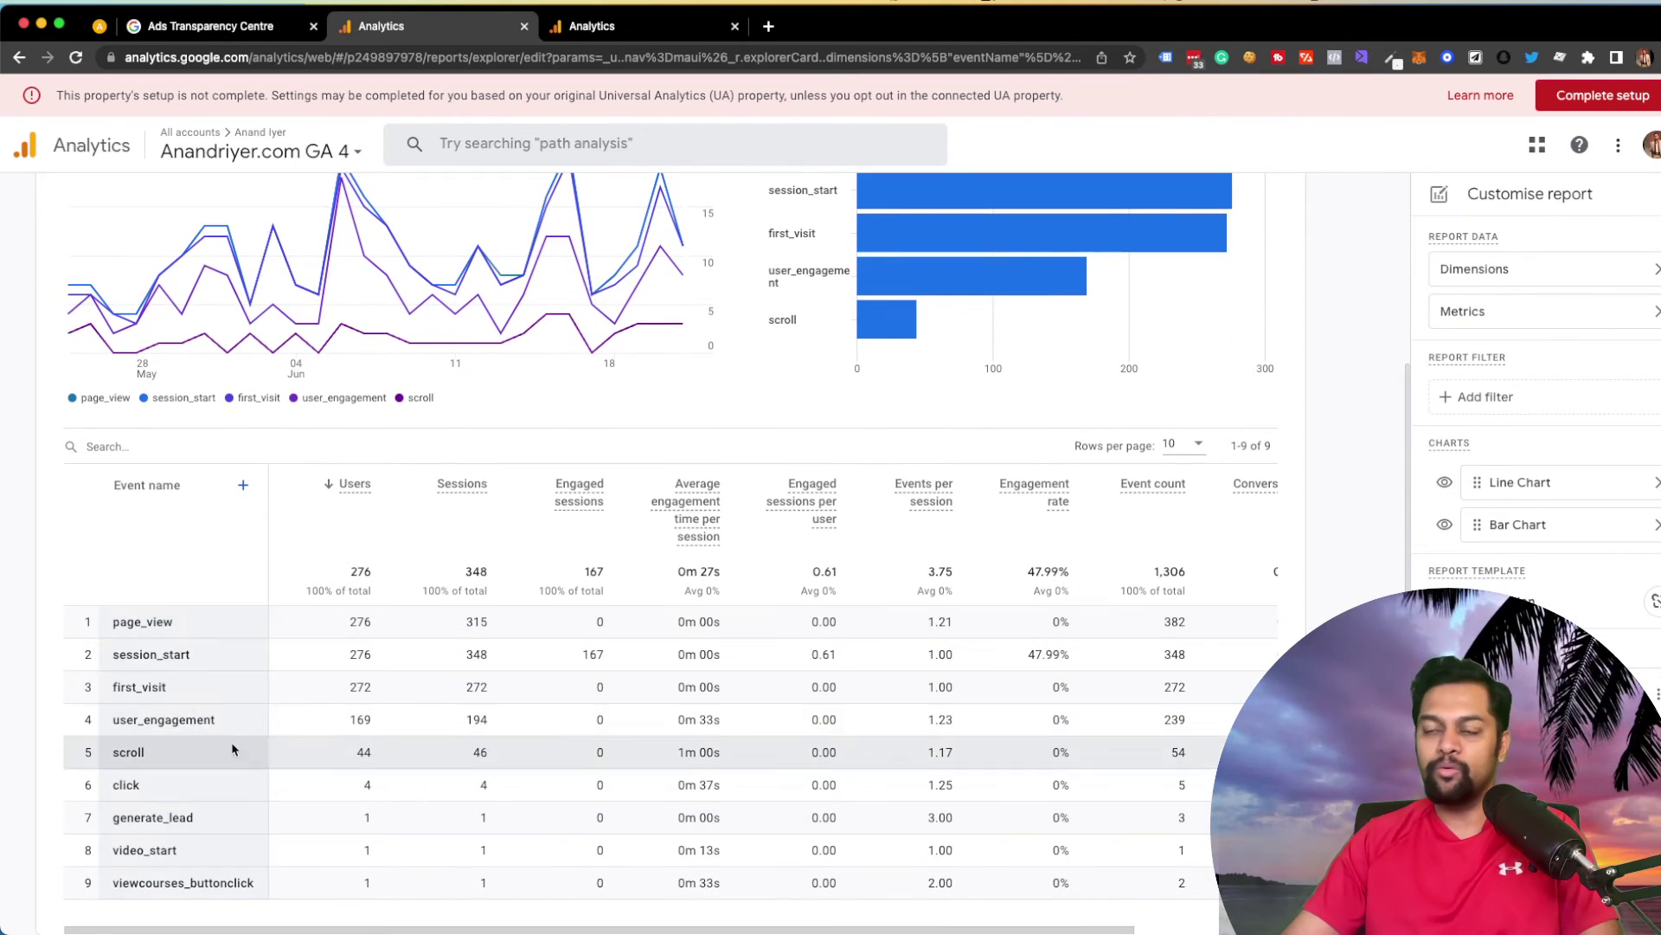
mouse_move(303, 335)
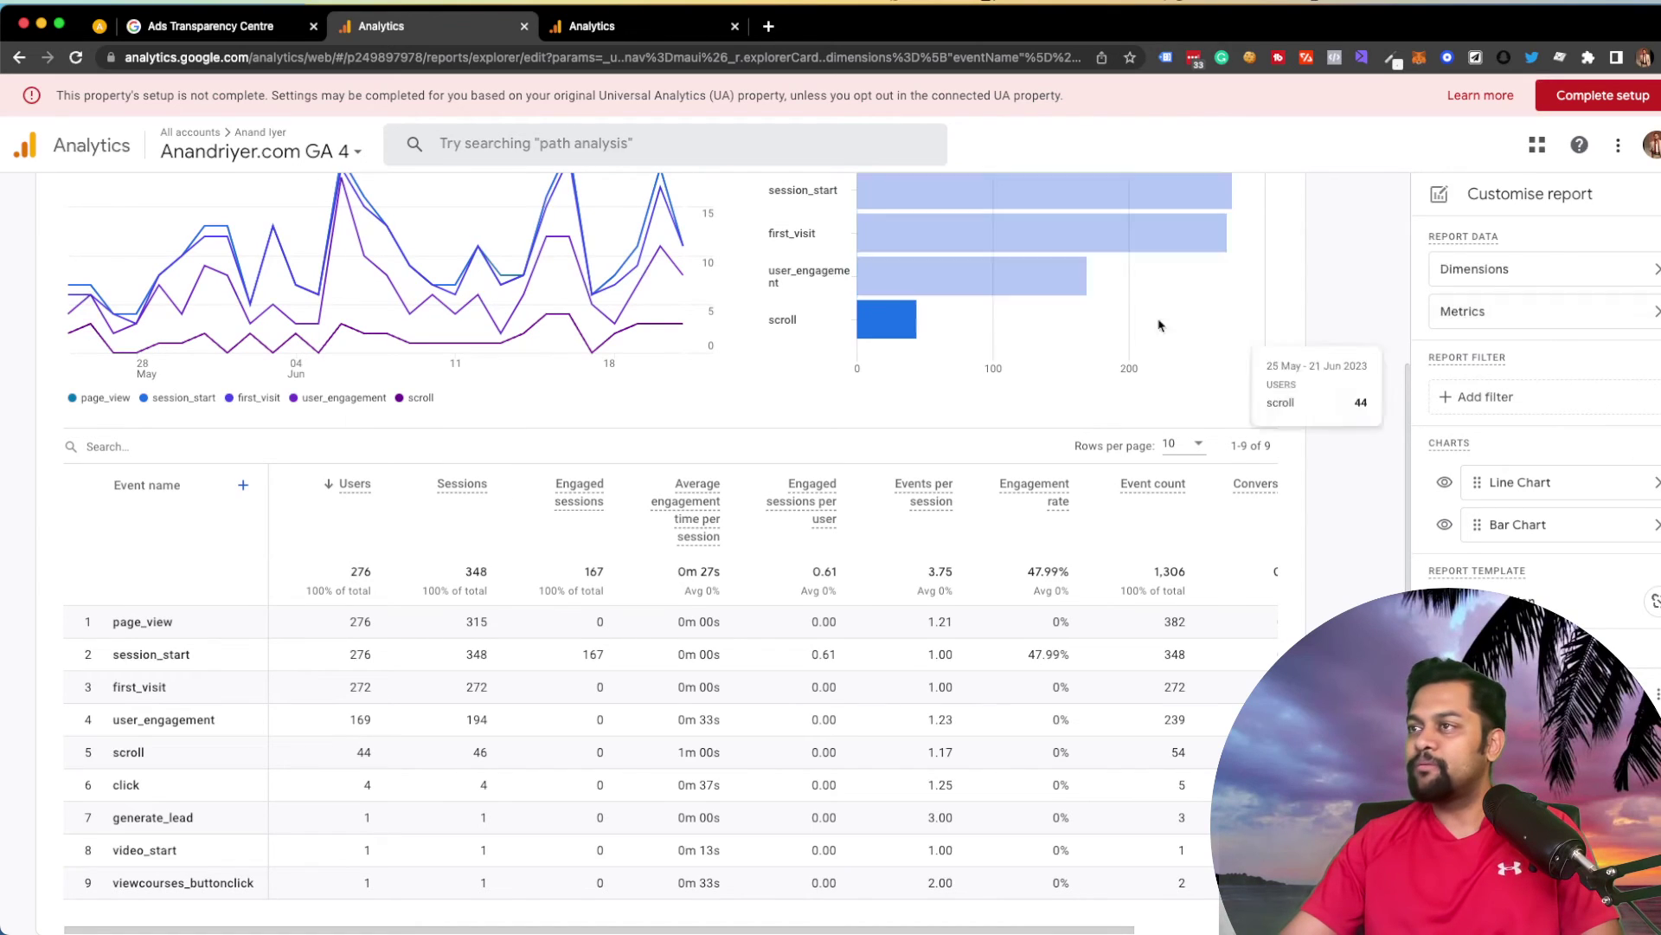
scroll(956, 522, up, 3)
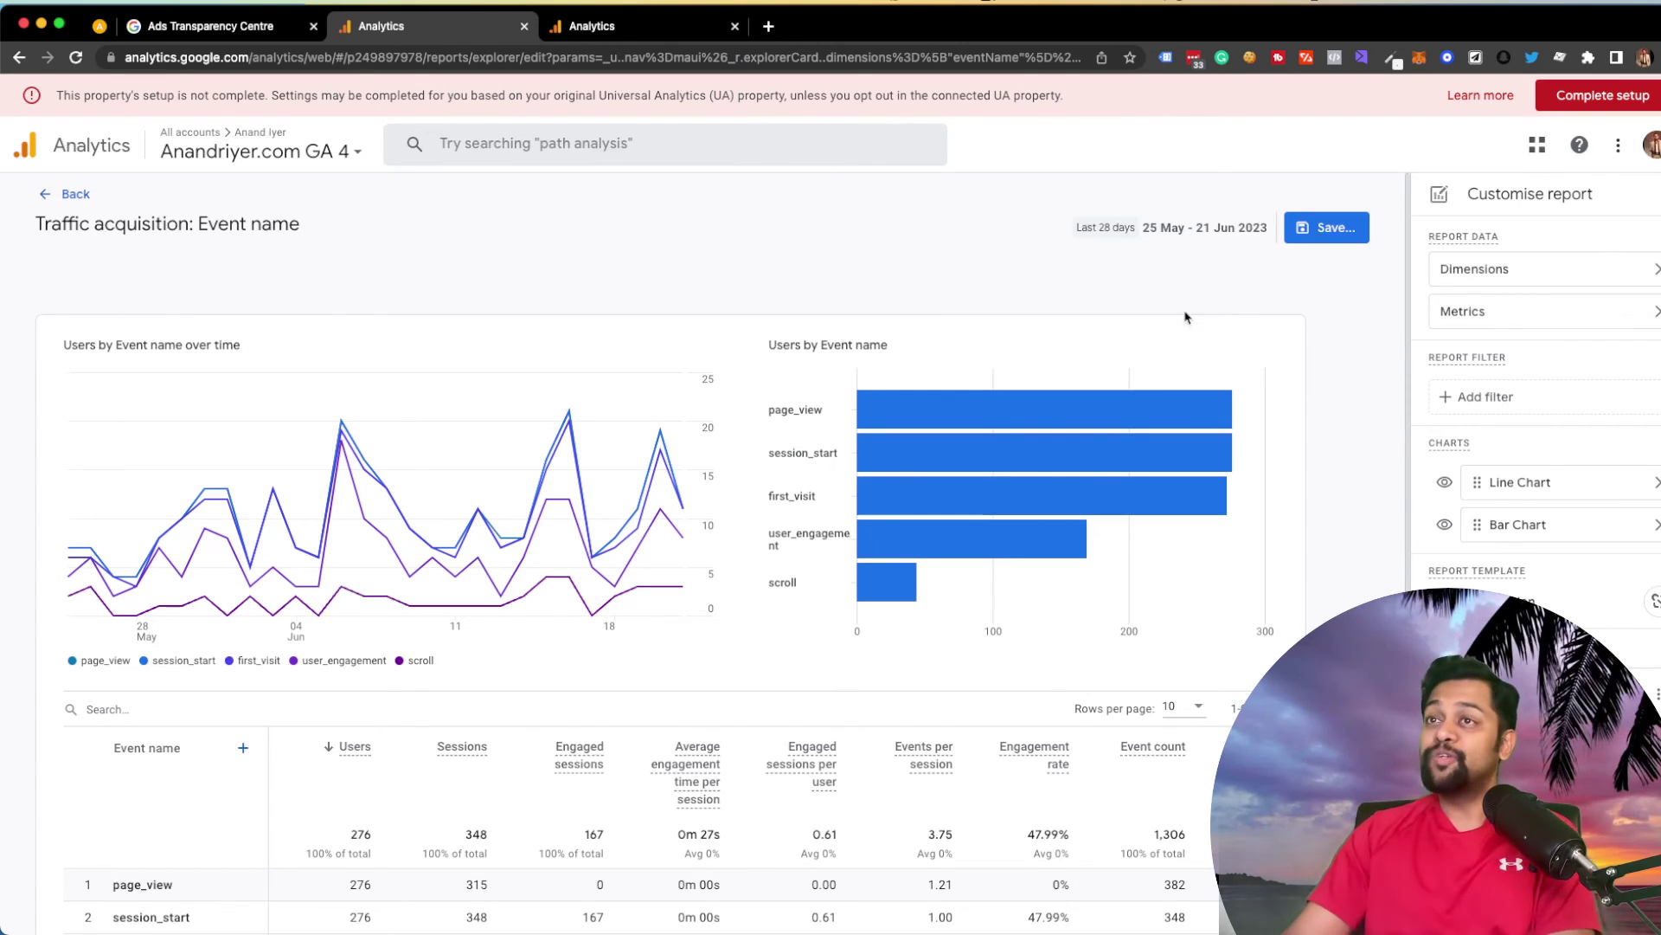
mouse_move(1193, 416)
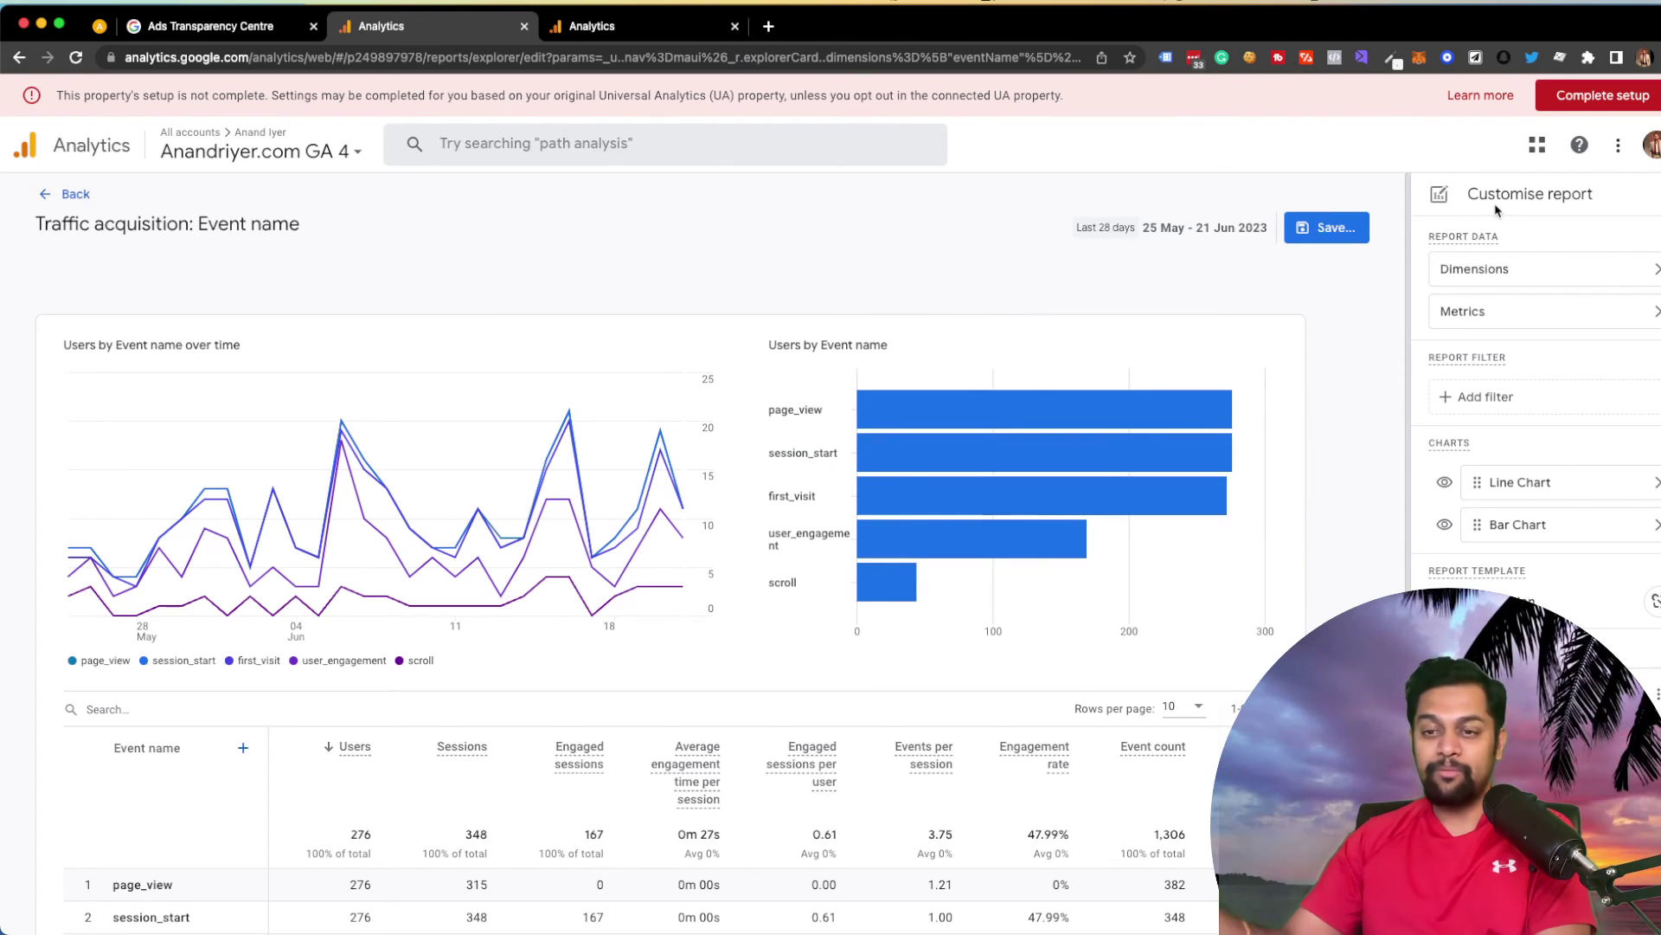
Step: Close the save options without saving, leave the editor and discard the Event name customisation
click(1322, 242)
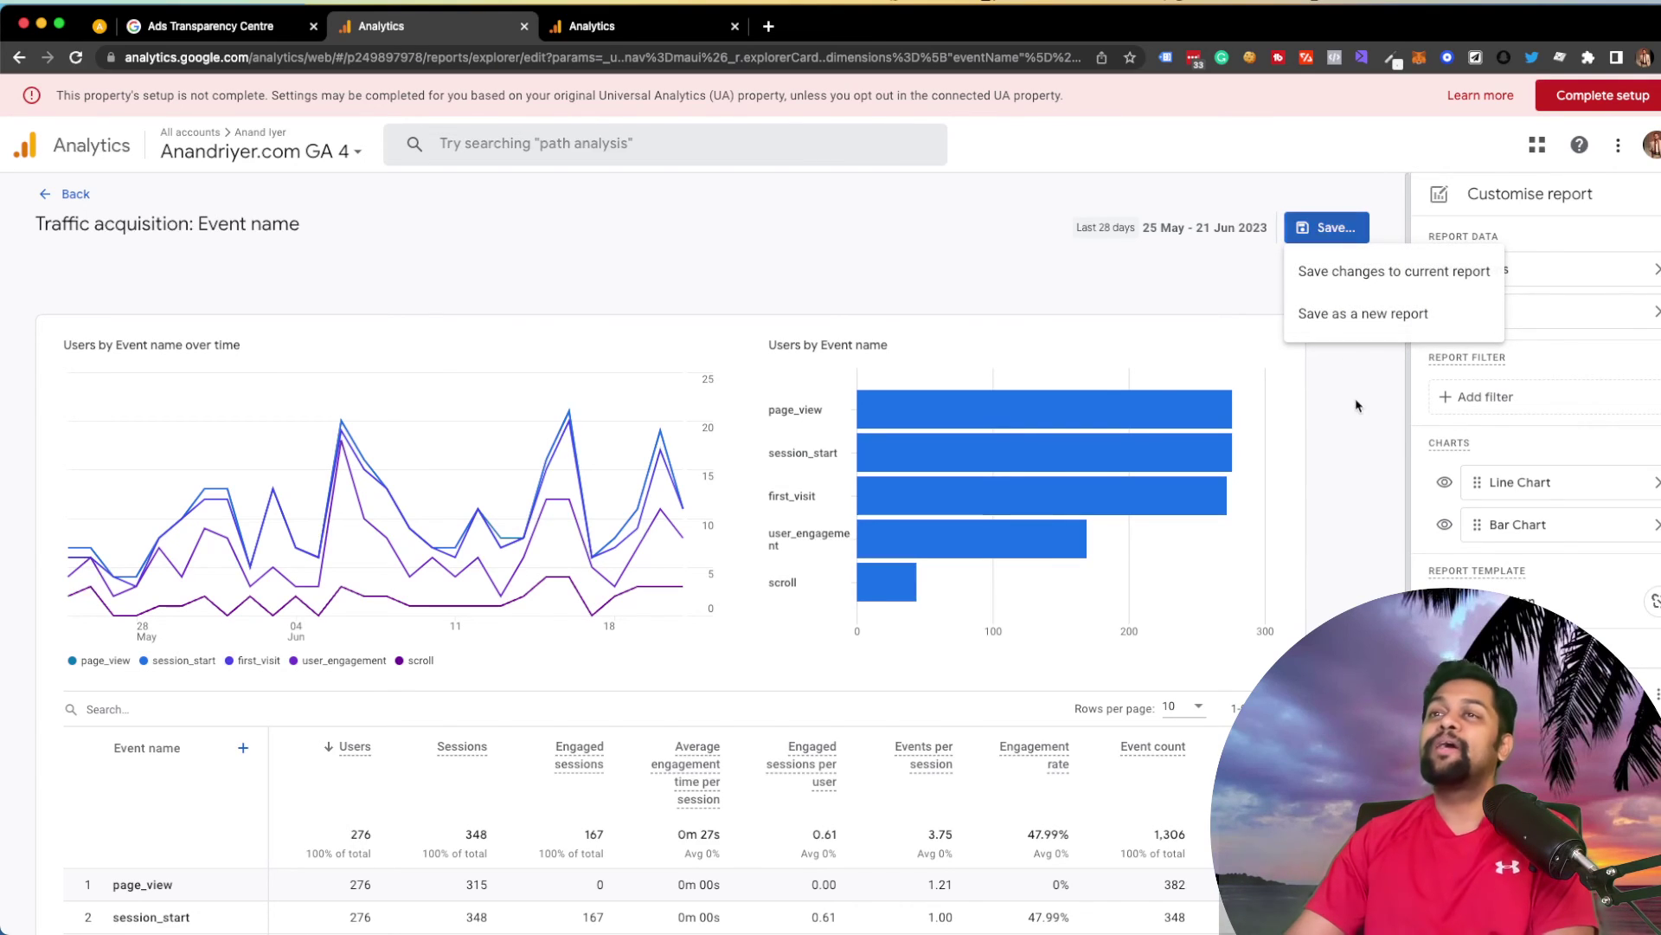
key(Escape)
click(76, 195)
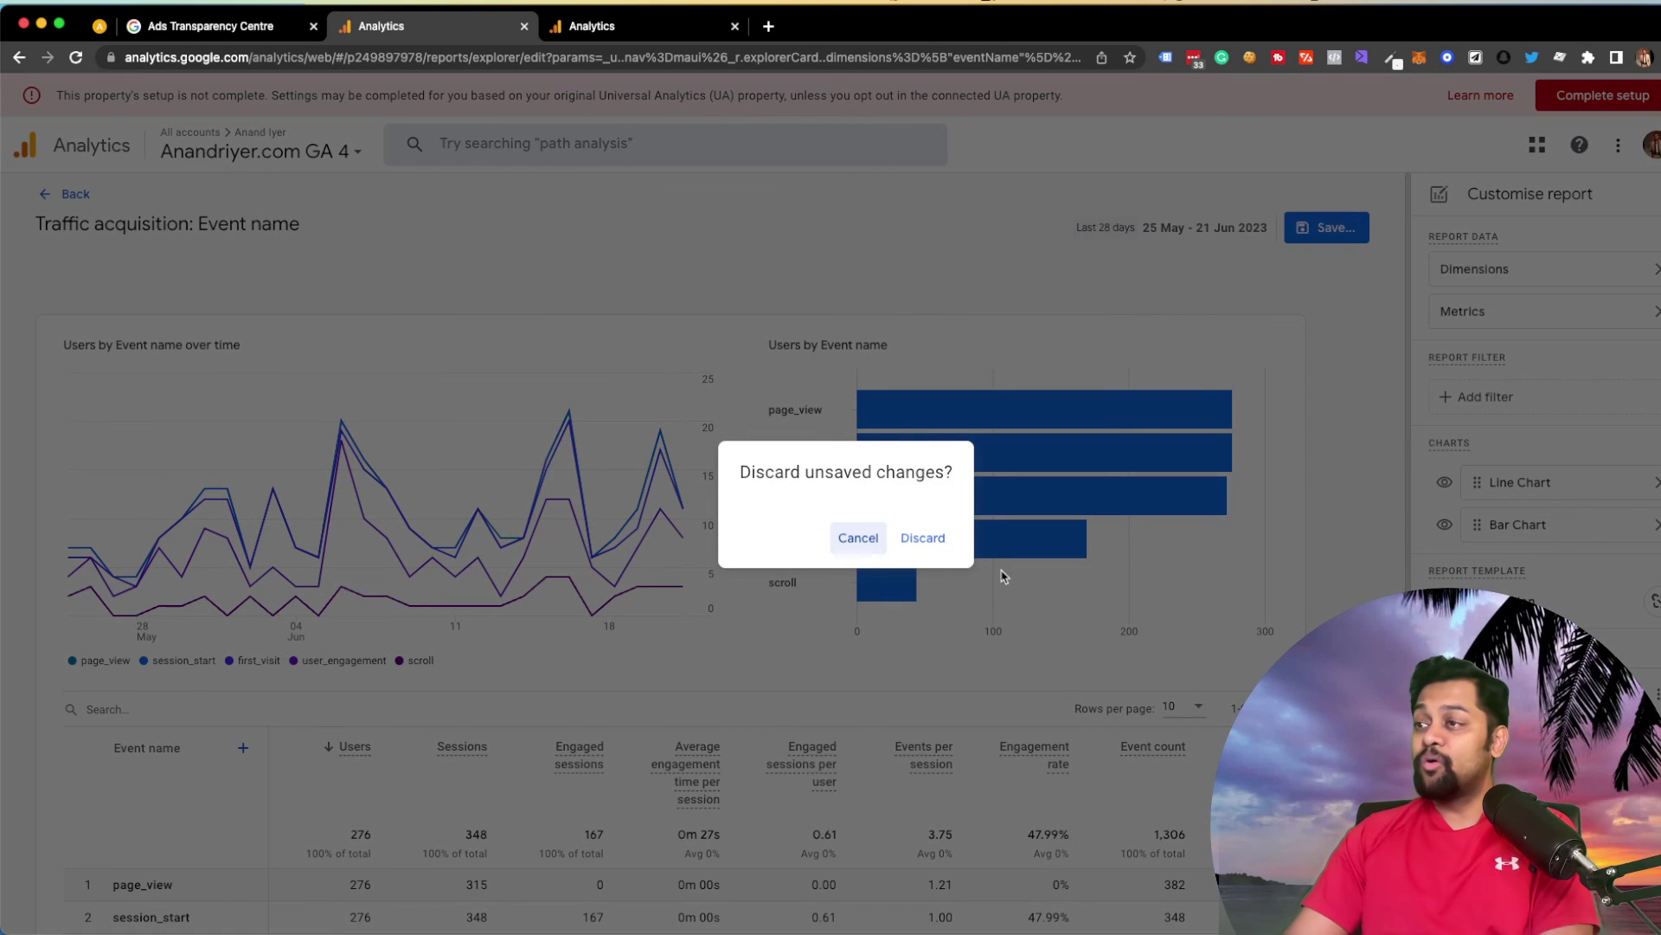
click(923, 537)
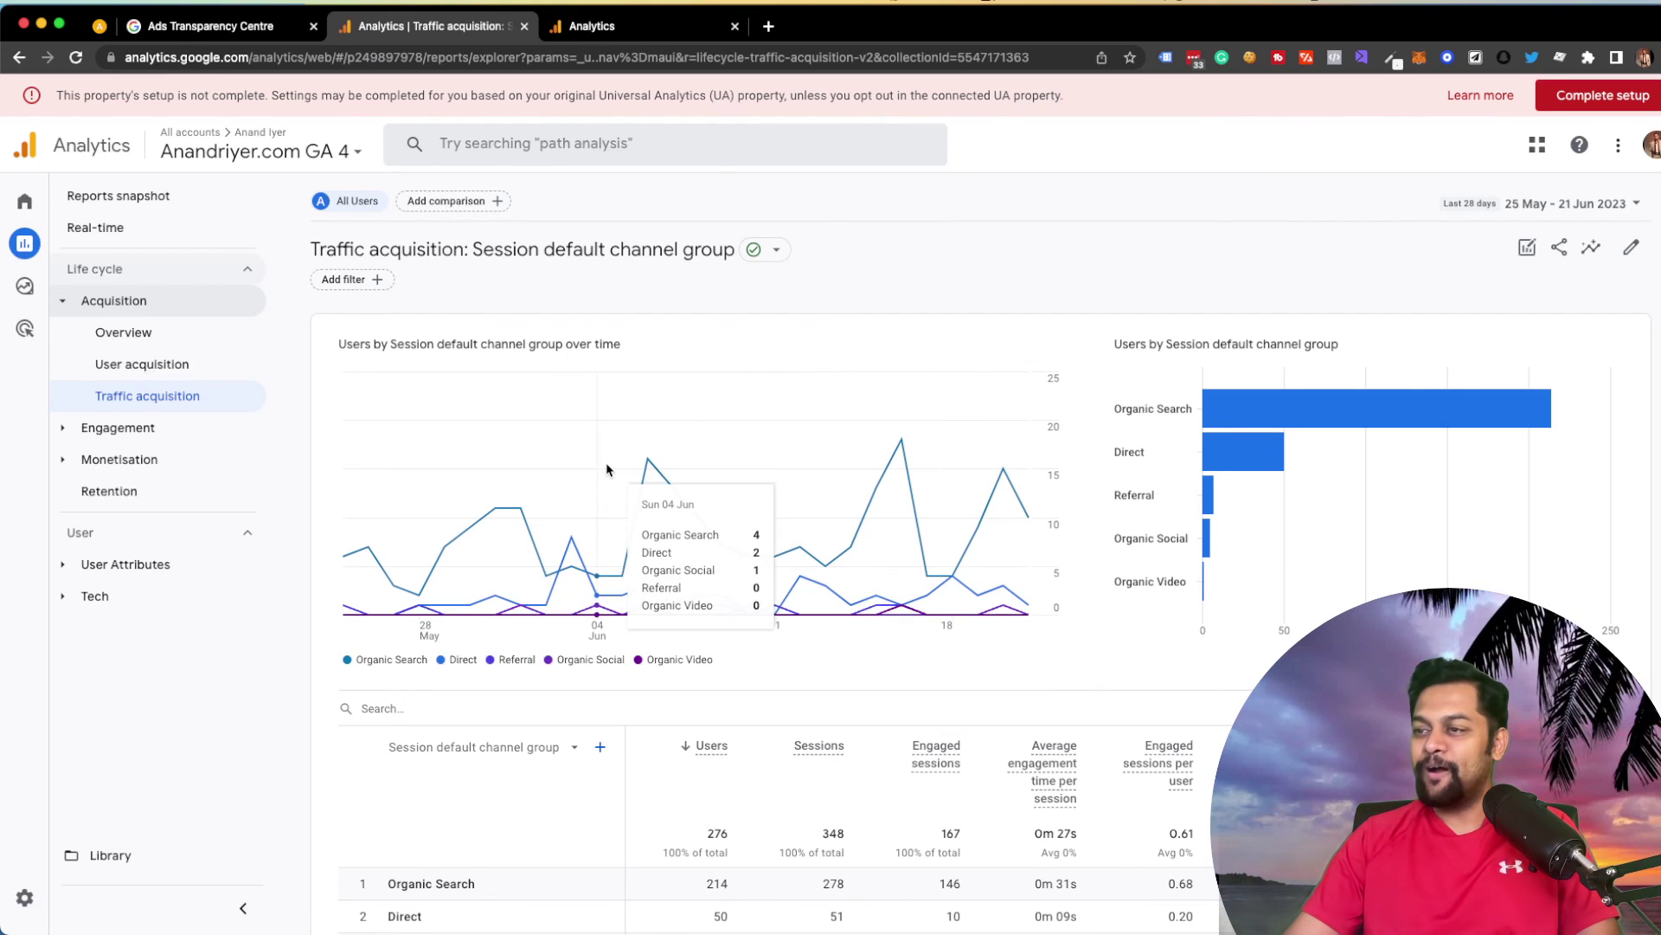
scroll(606, 472, down, 3)
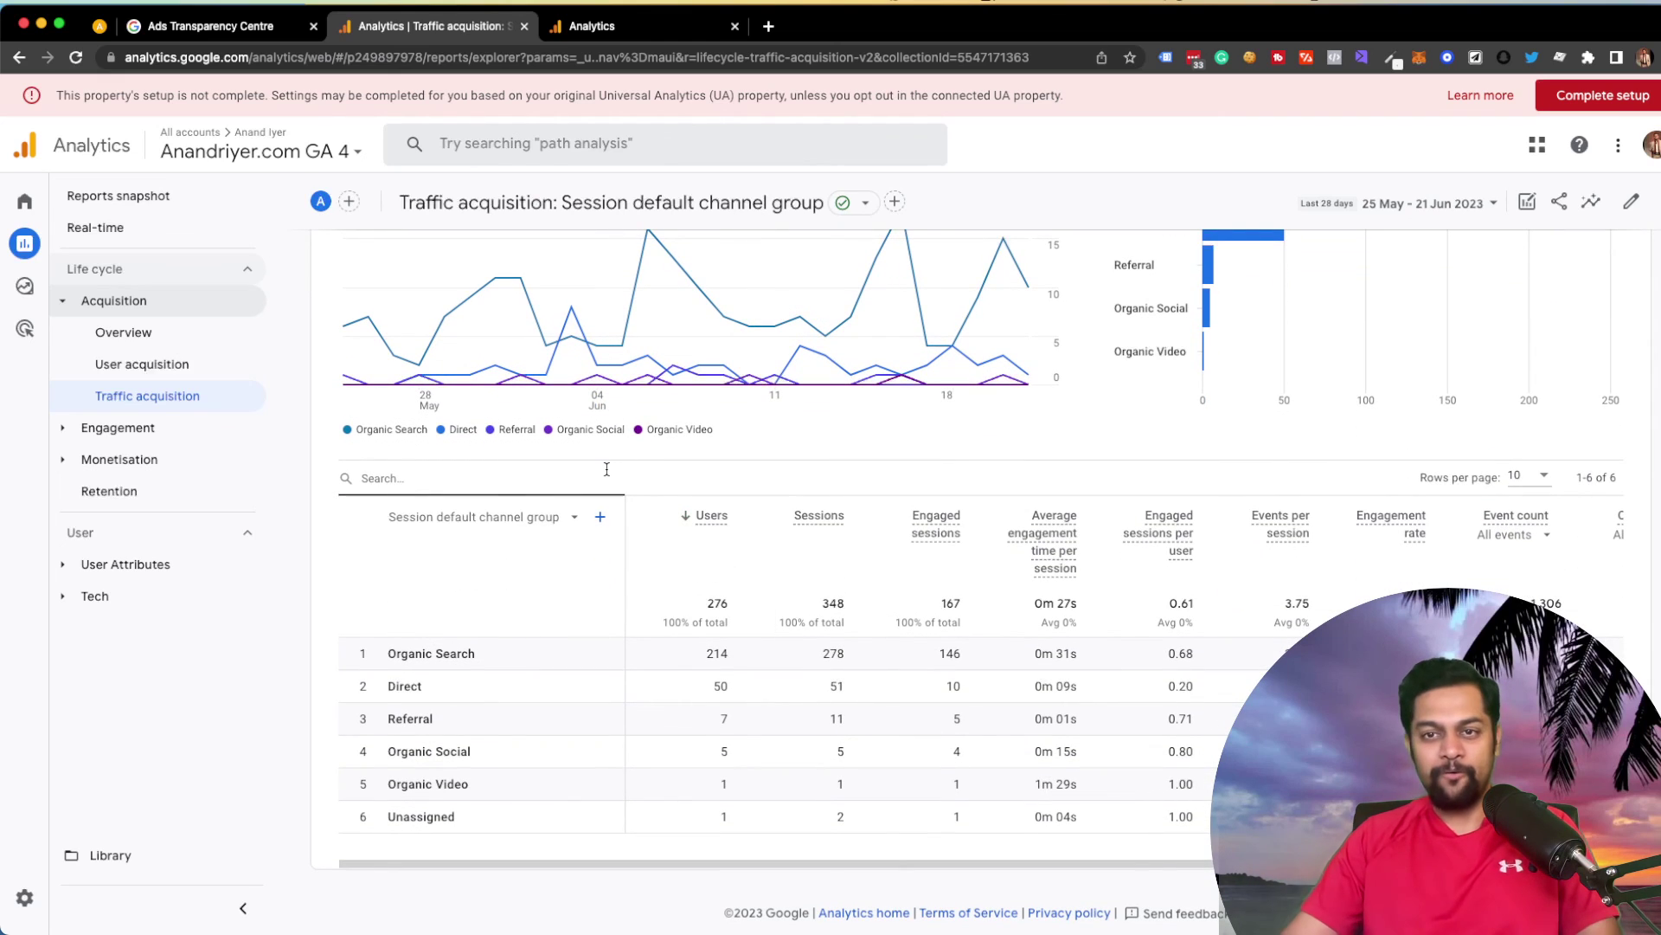